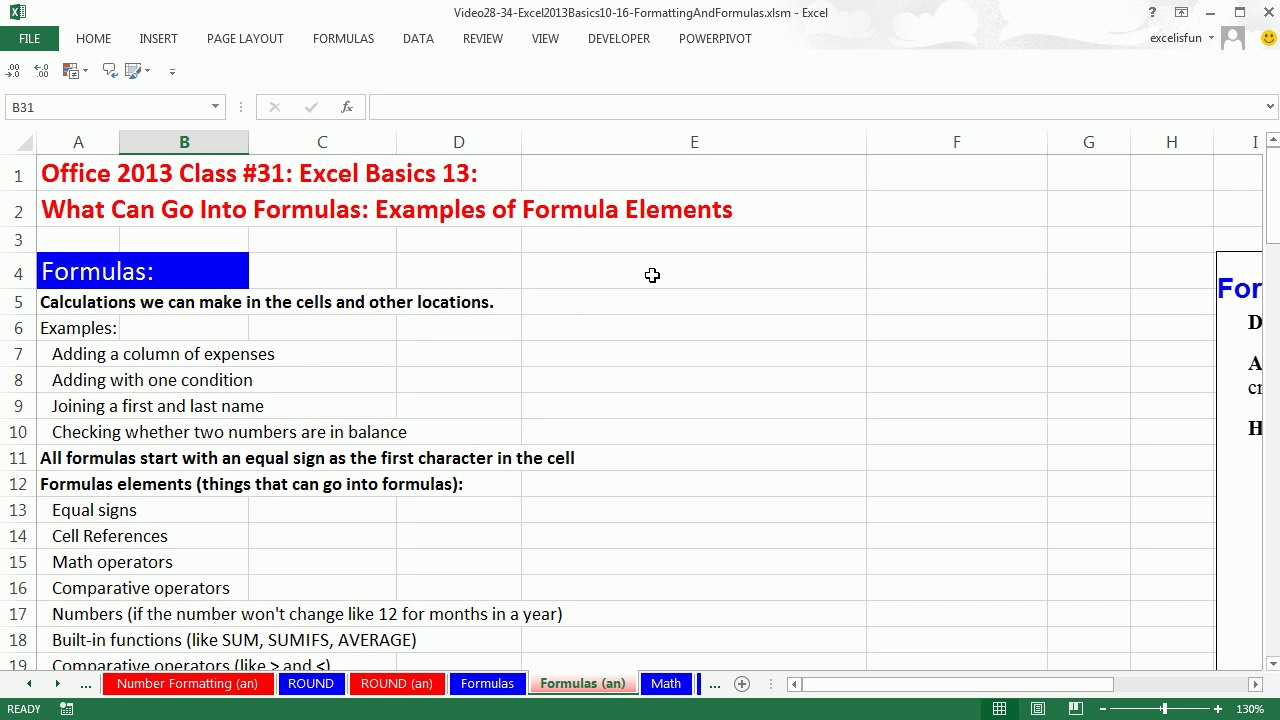
Step: Total the yearly expenses of Example 1 in cell B30 with the formula =SUM(B25:B29)
scroll(1273, 666, "down", 1)
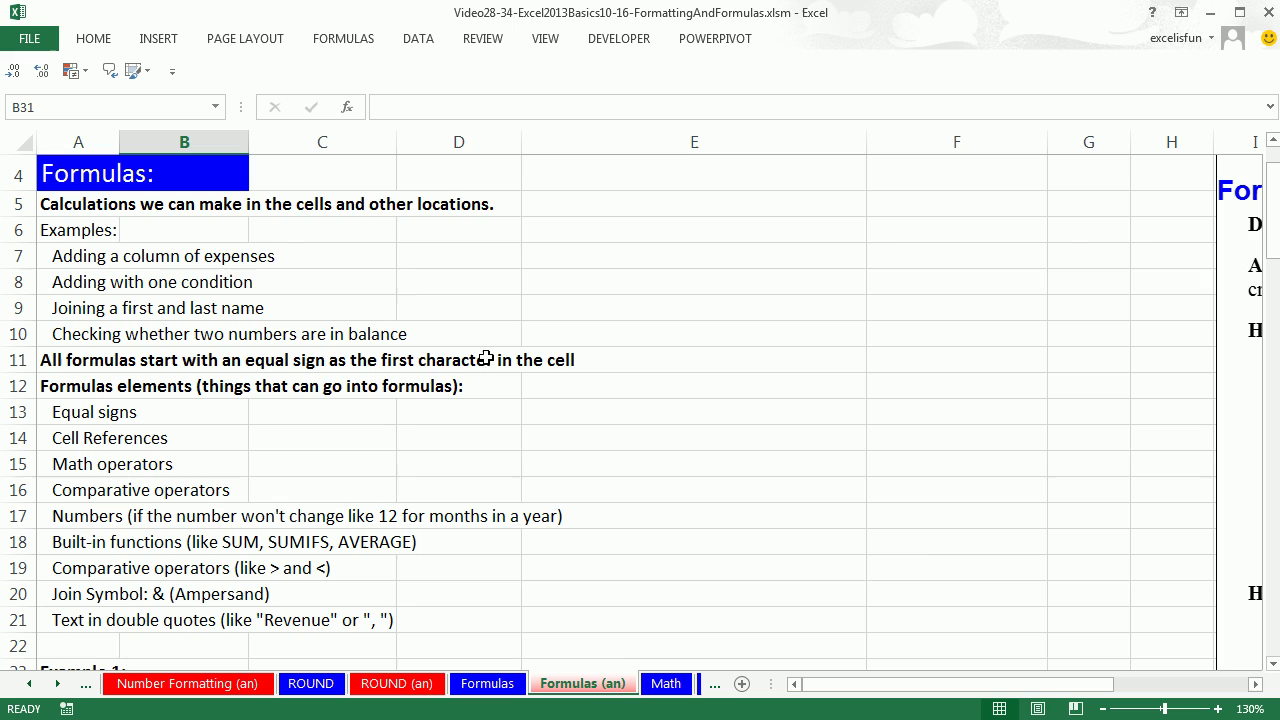
left_click(1273, 664)
left_click(1273, 664)
left_click(1273, 664)
left_click(1273, 664)
left_click(1273, 664)
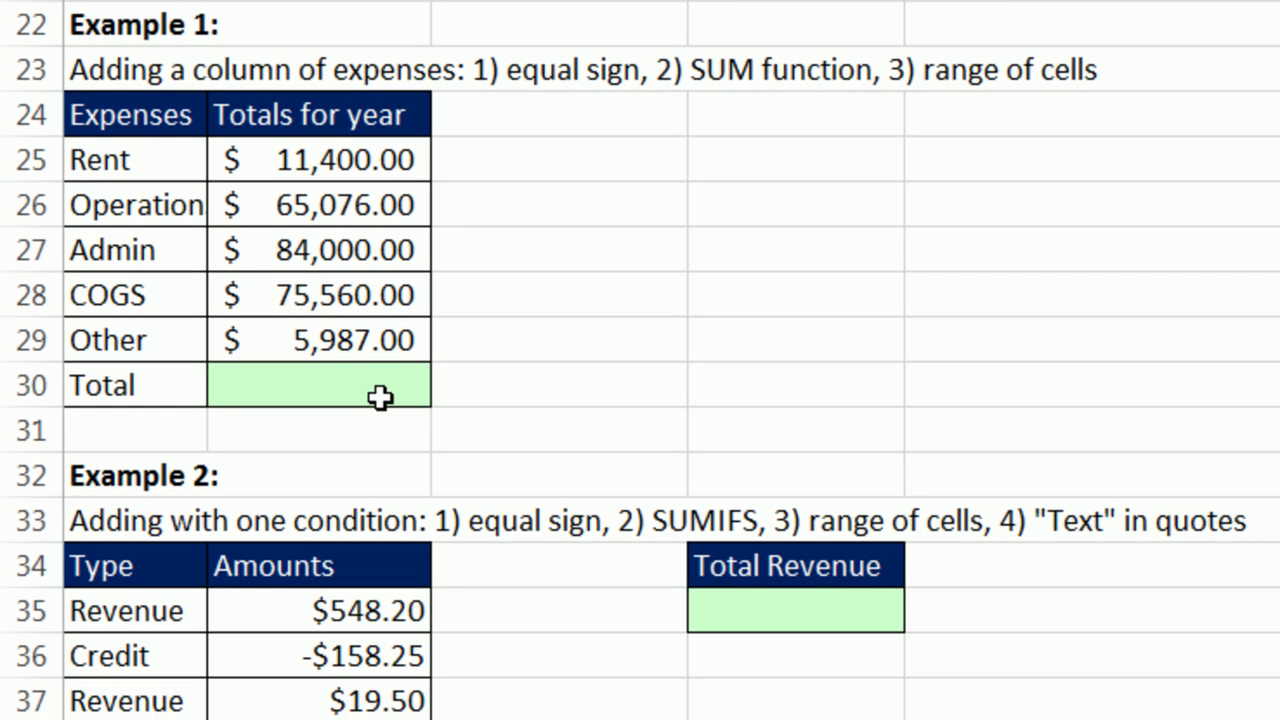
left_click(442, 467)
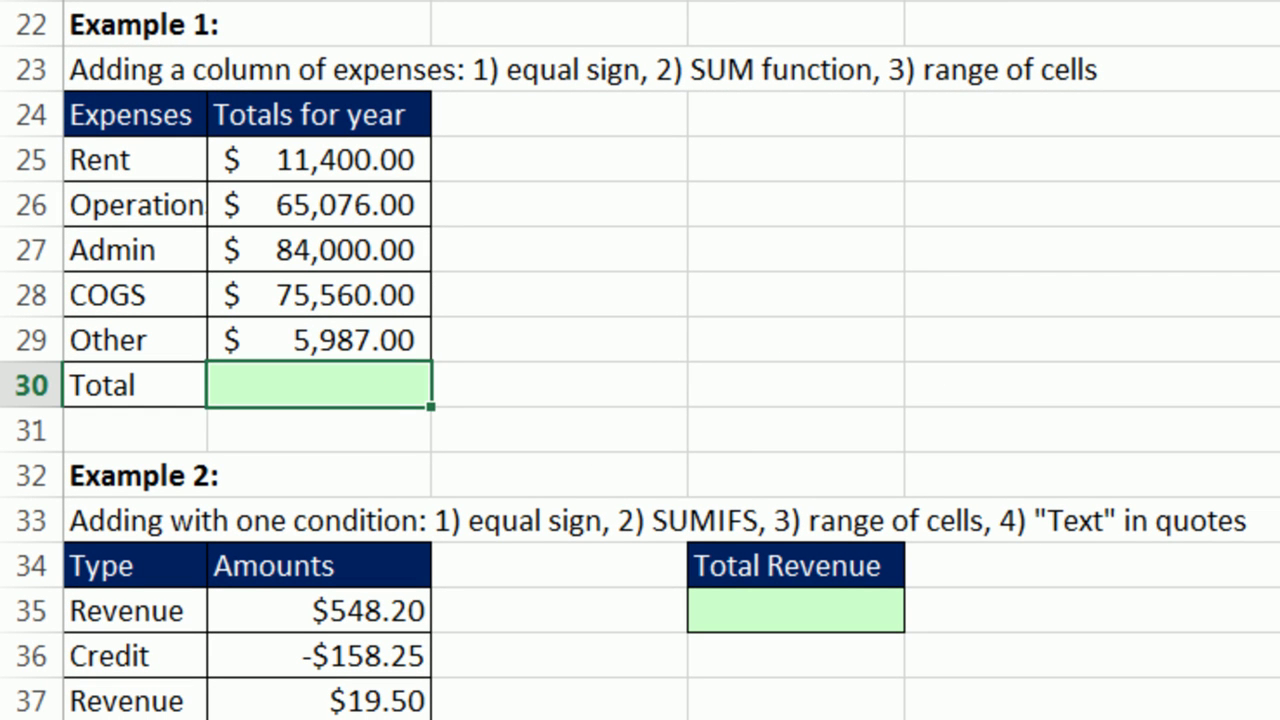
key("alt+equal")
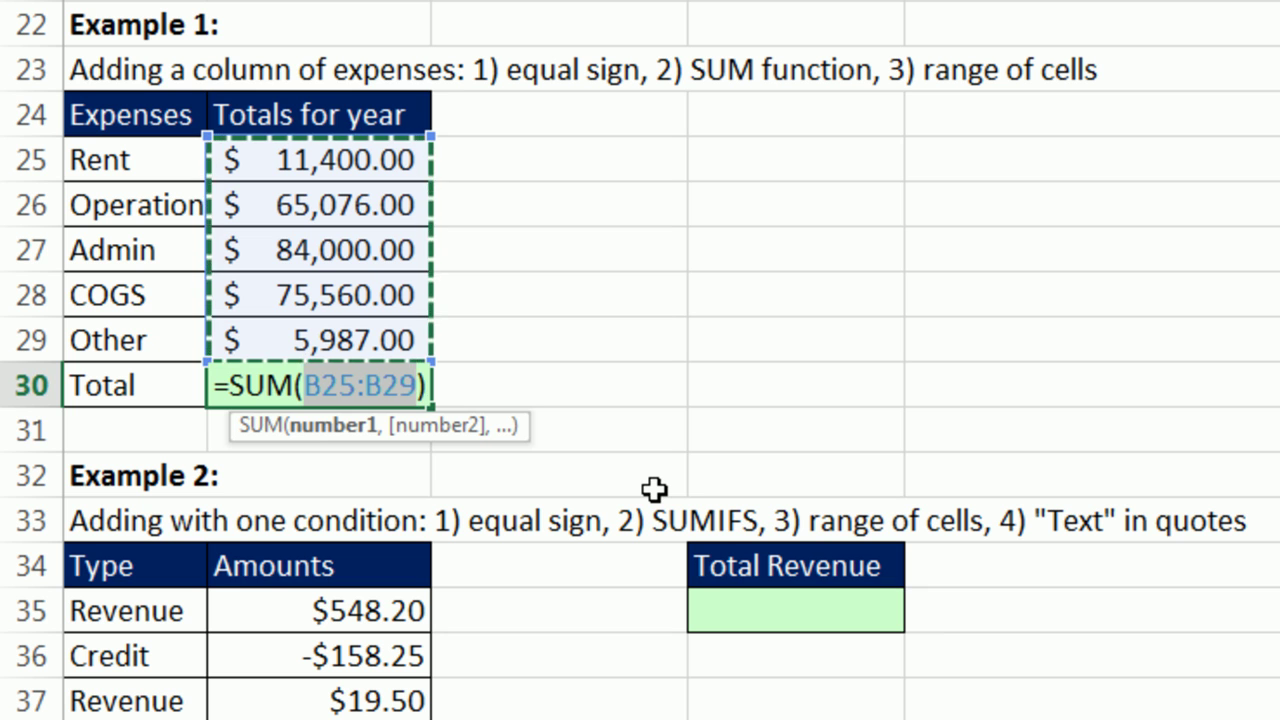
key("Return")
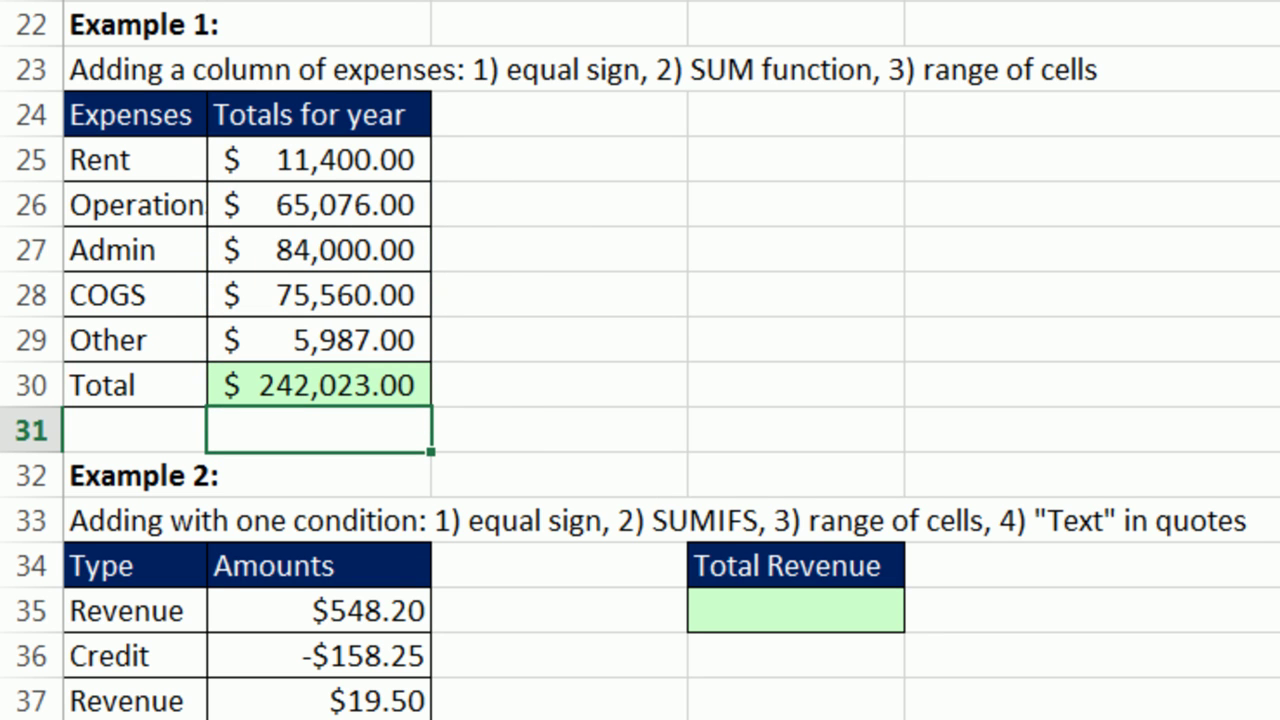
Step: Examine the types and amounts in the Example 2 table, matching each Revenue row to its amount
scroll(640, 360, "down", 1)
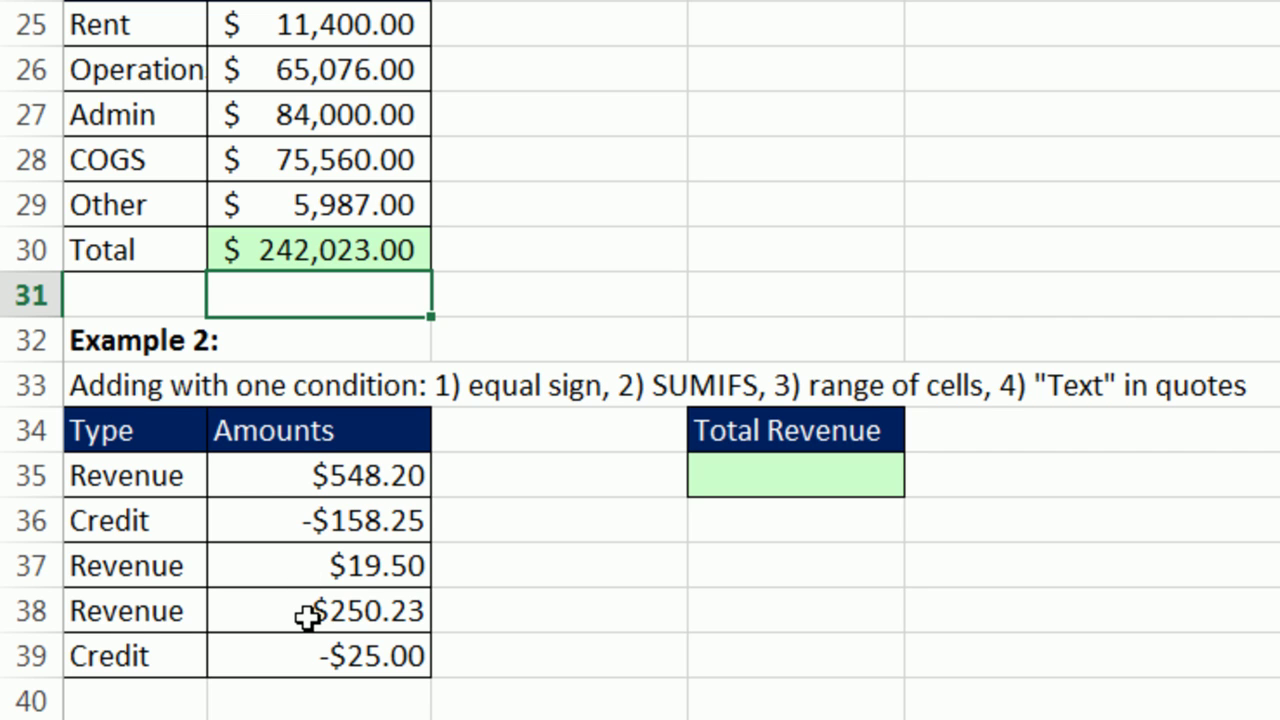
left_click(300, 470)
left_click(313, 519)
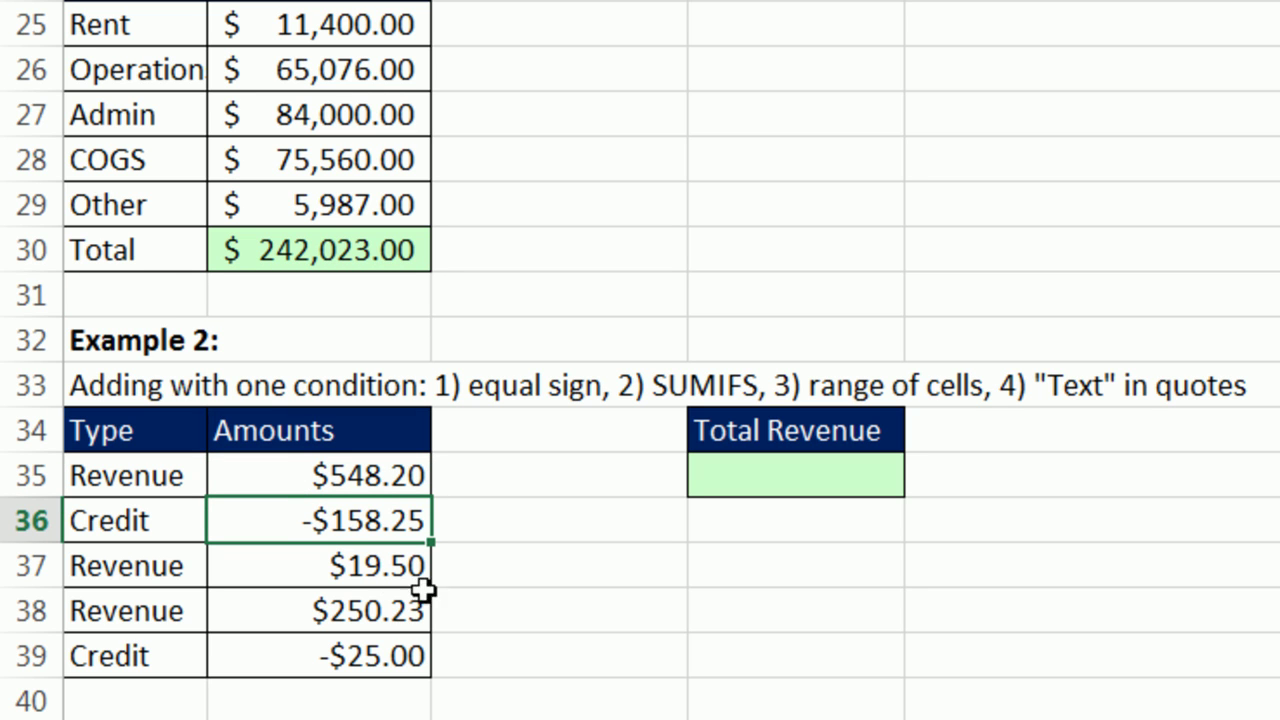
left_click(164, 476)
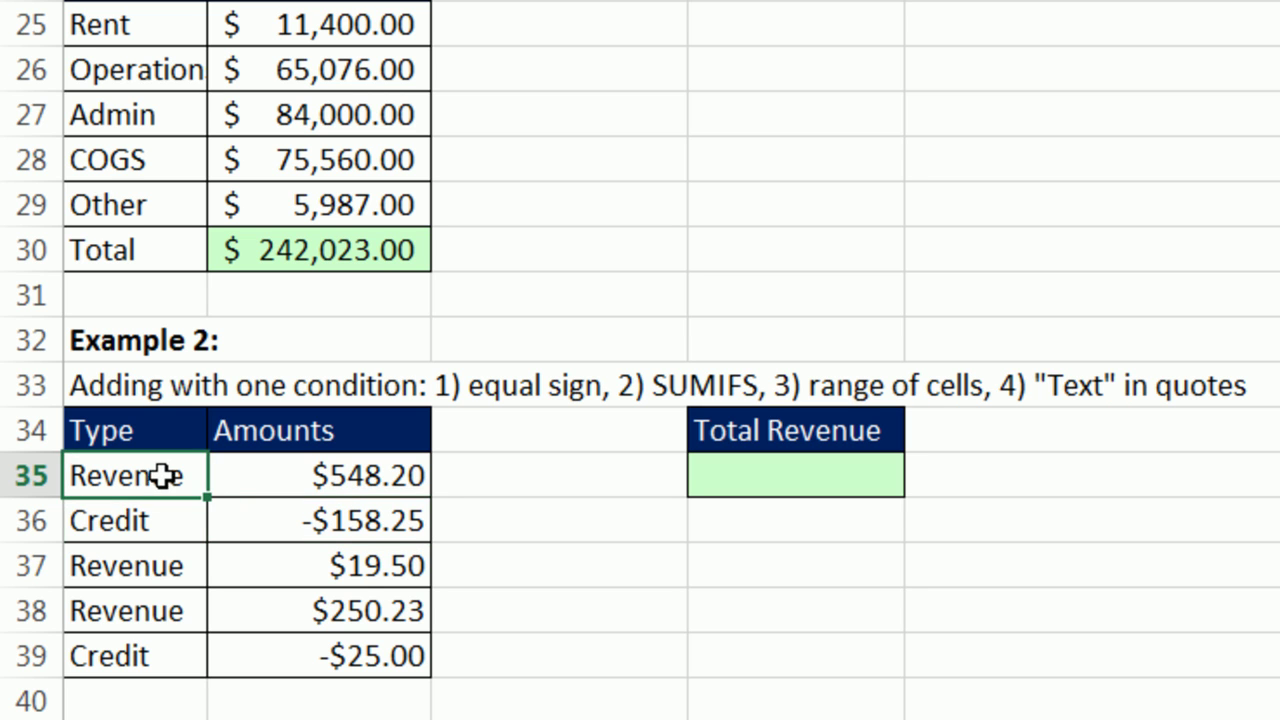
left_click(329, 471)
left_click(140, 566)
left_click(352, 578)
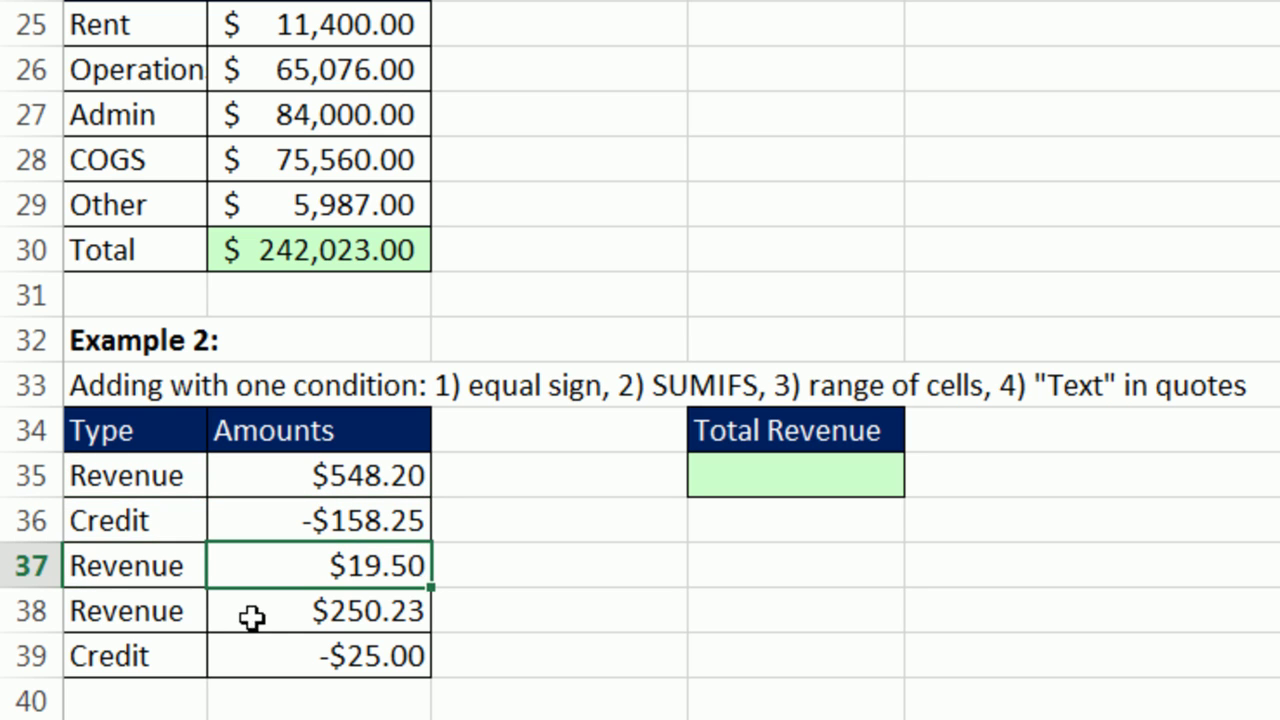
left_click(137, 609)
left_click(290, 611)
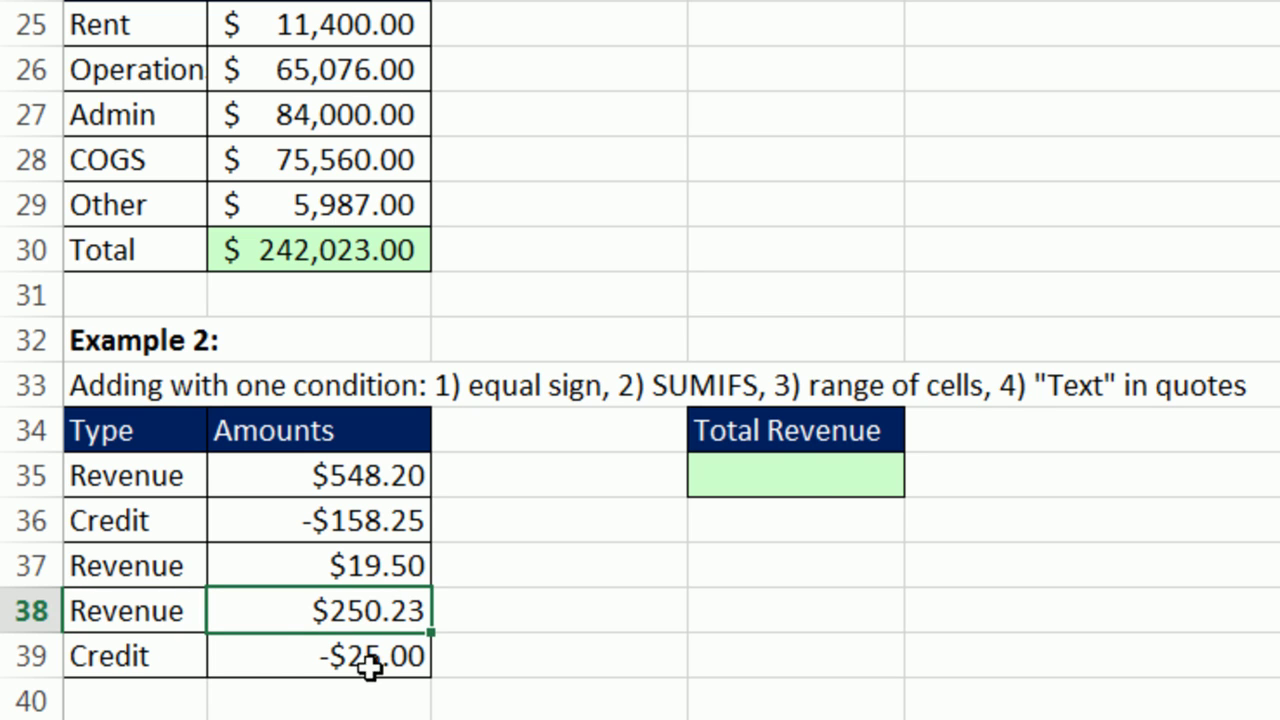
Step: Start a SUMIFS formula in the Total Revenue cell D35 with the amounts B35:B39 as the sum range
left_click(784, 476)
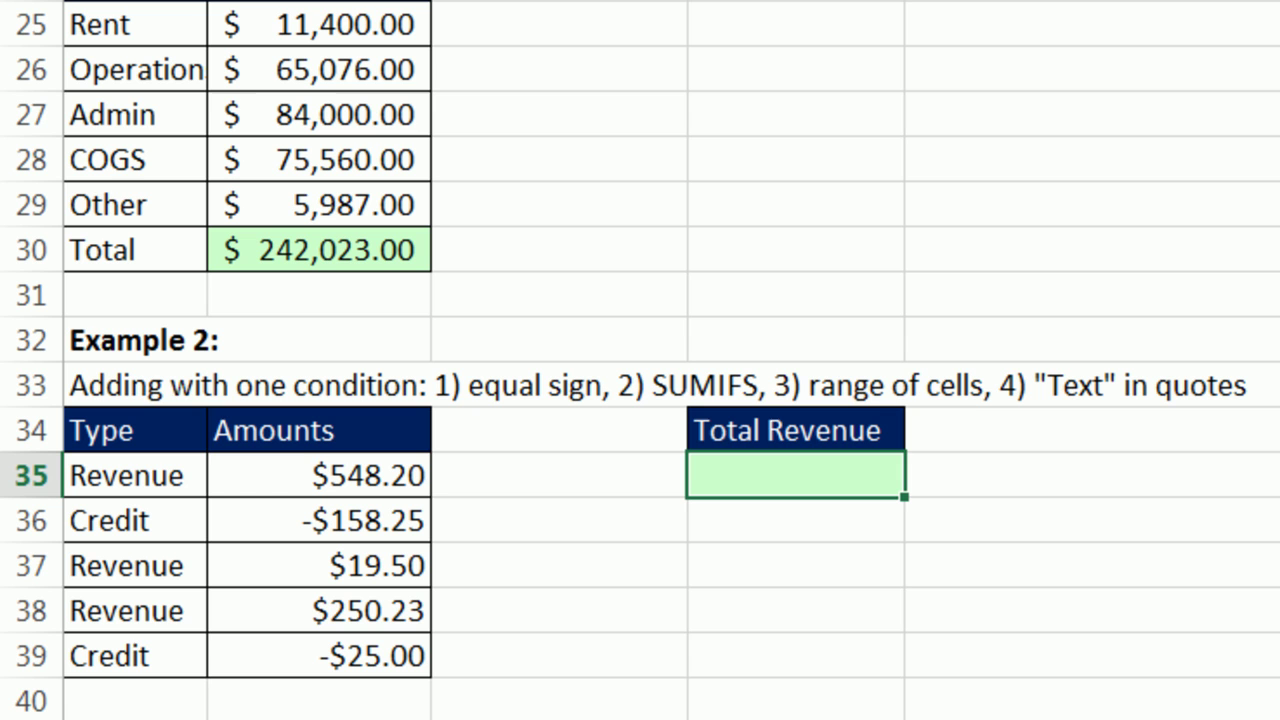
type("=sumi")
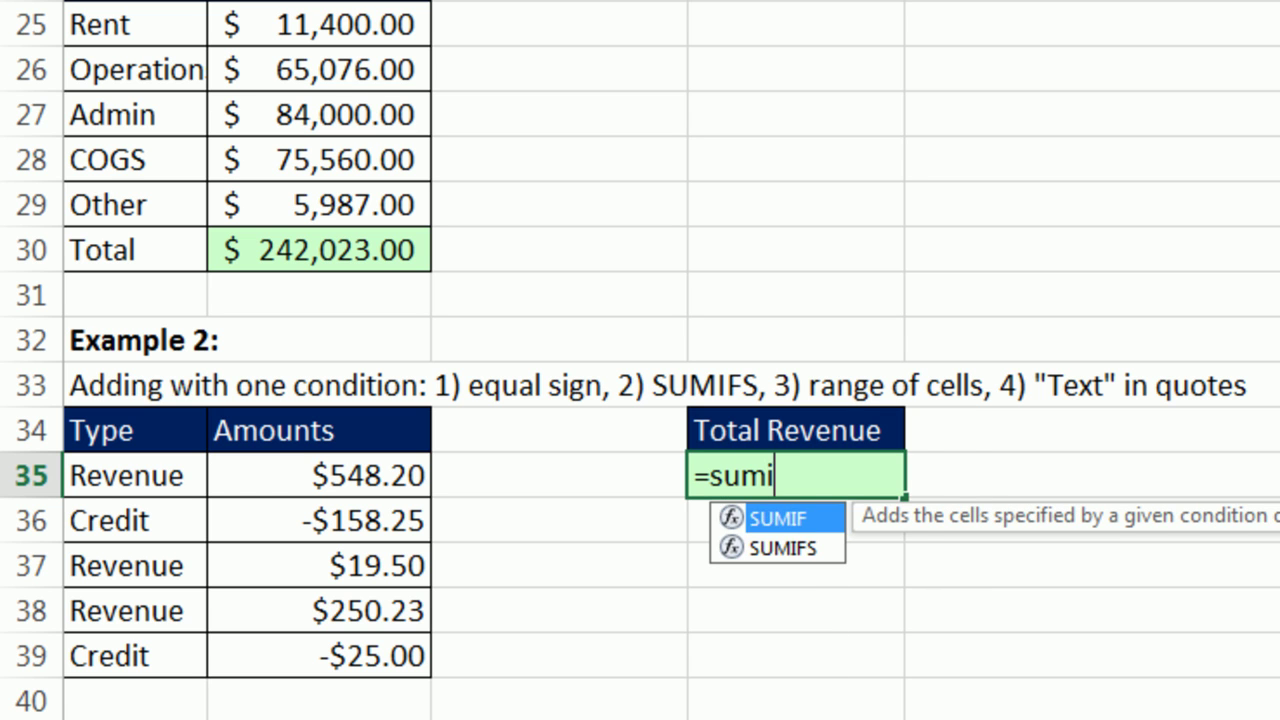
type("fs")
key("Tab")
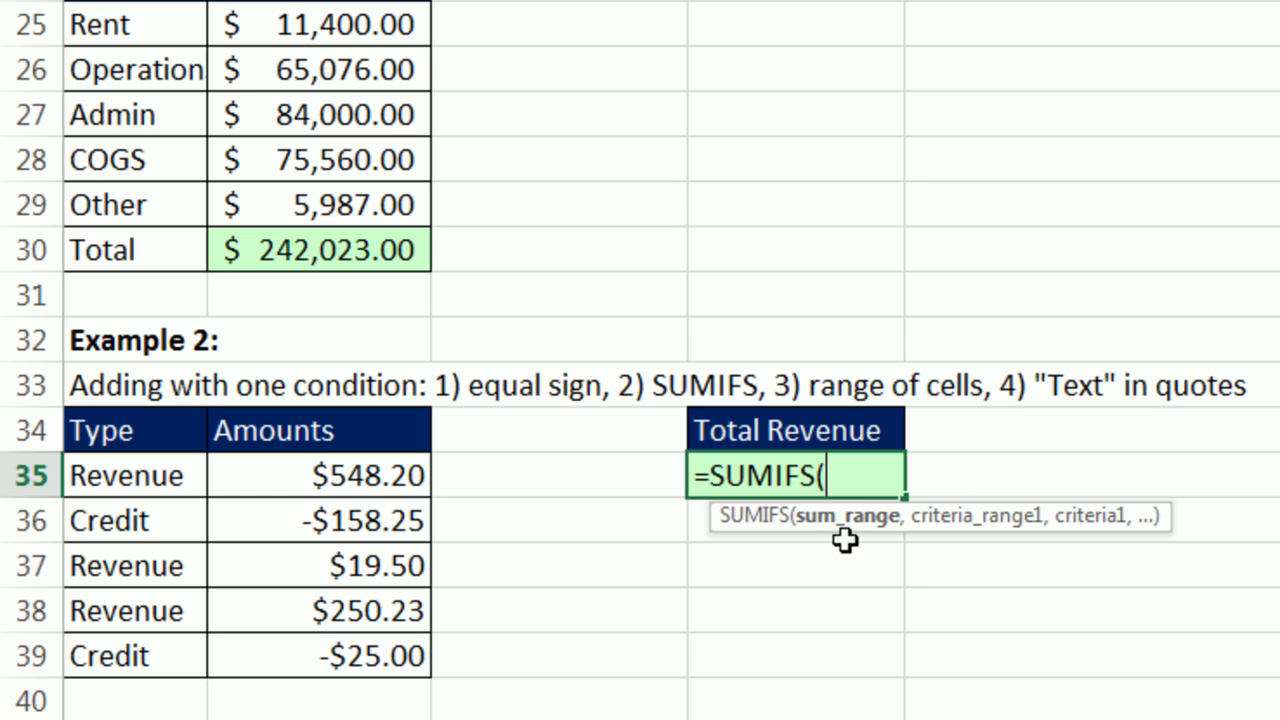
left_click(318, 470)
left_click_drag(318, 470, 313, 648)
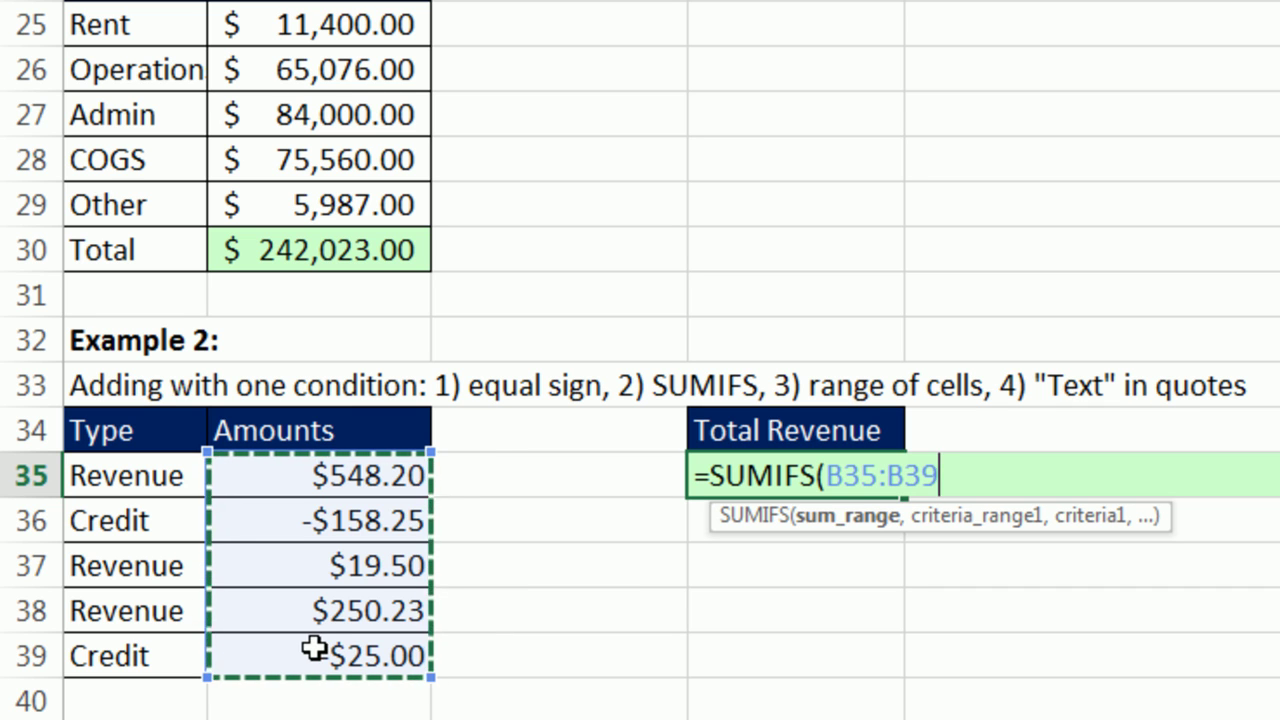
type(",")
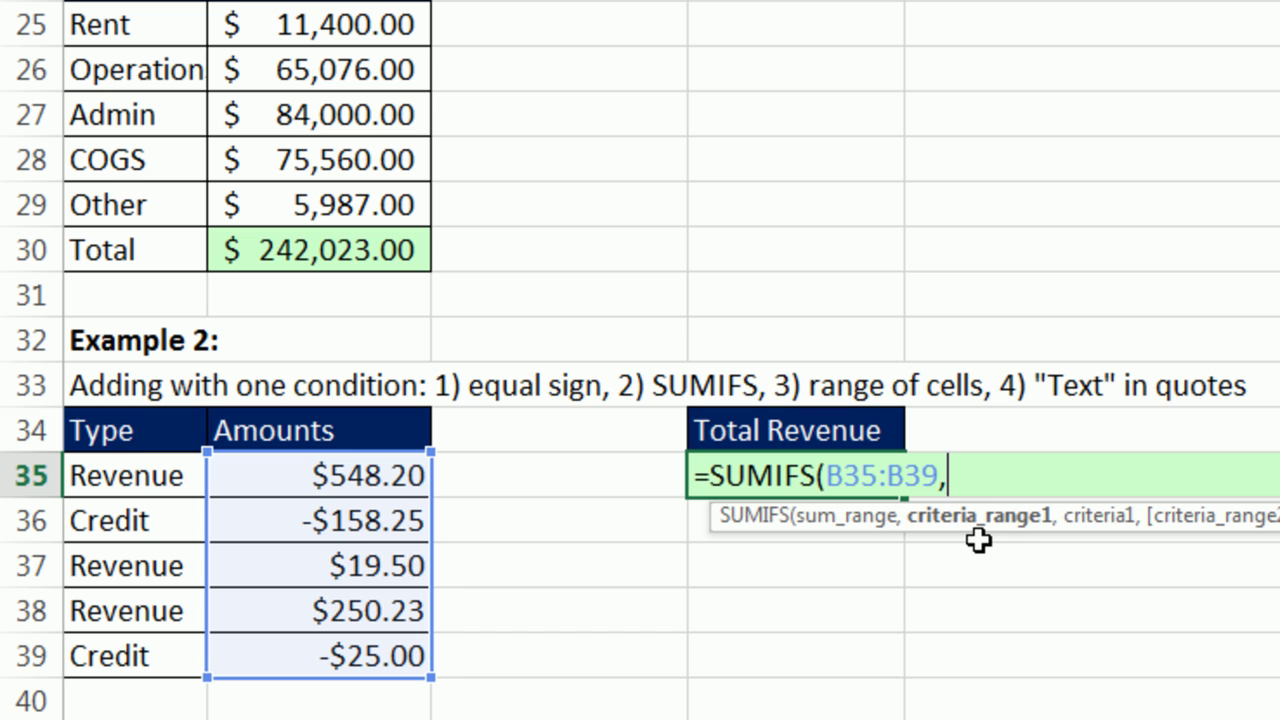
Step: Complete the SUMIFS formula in D35 with criteria range A35:A39 and the criterion "Revenue"
left_click_drag(137, 476, 152, 654)
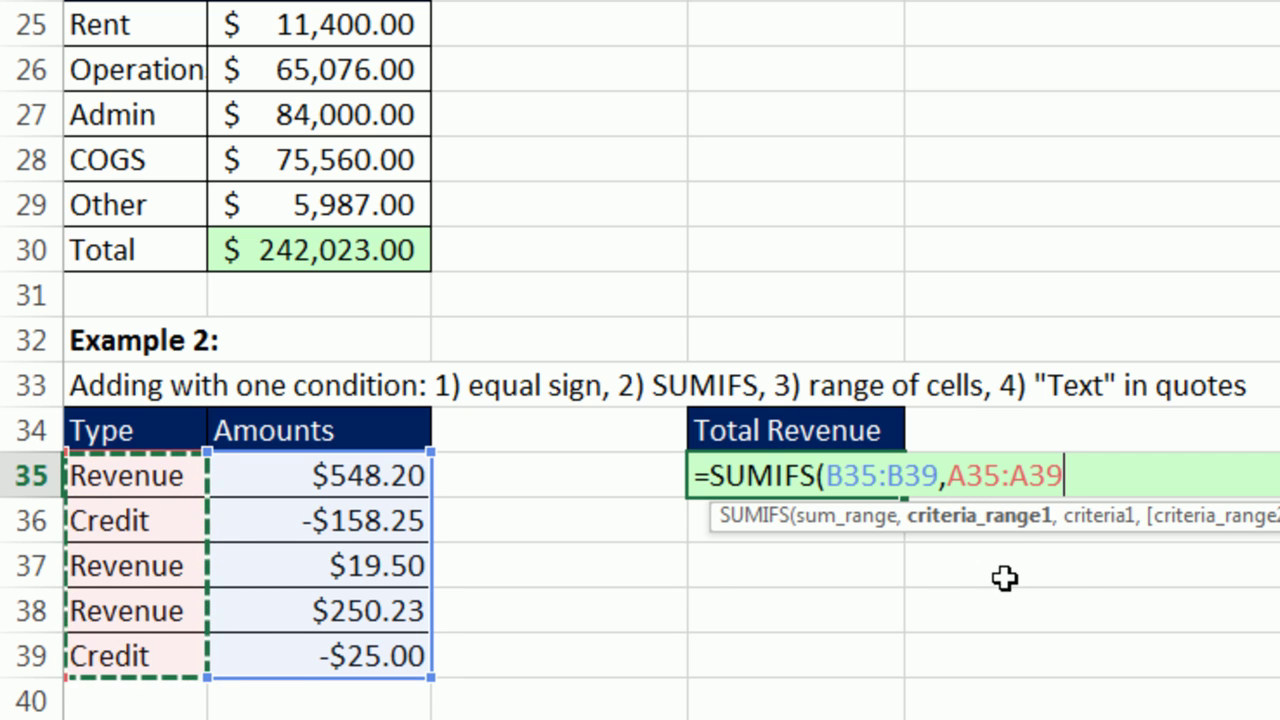
type(",")
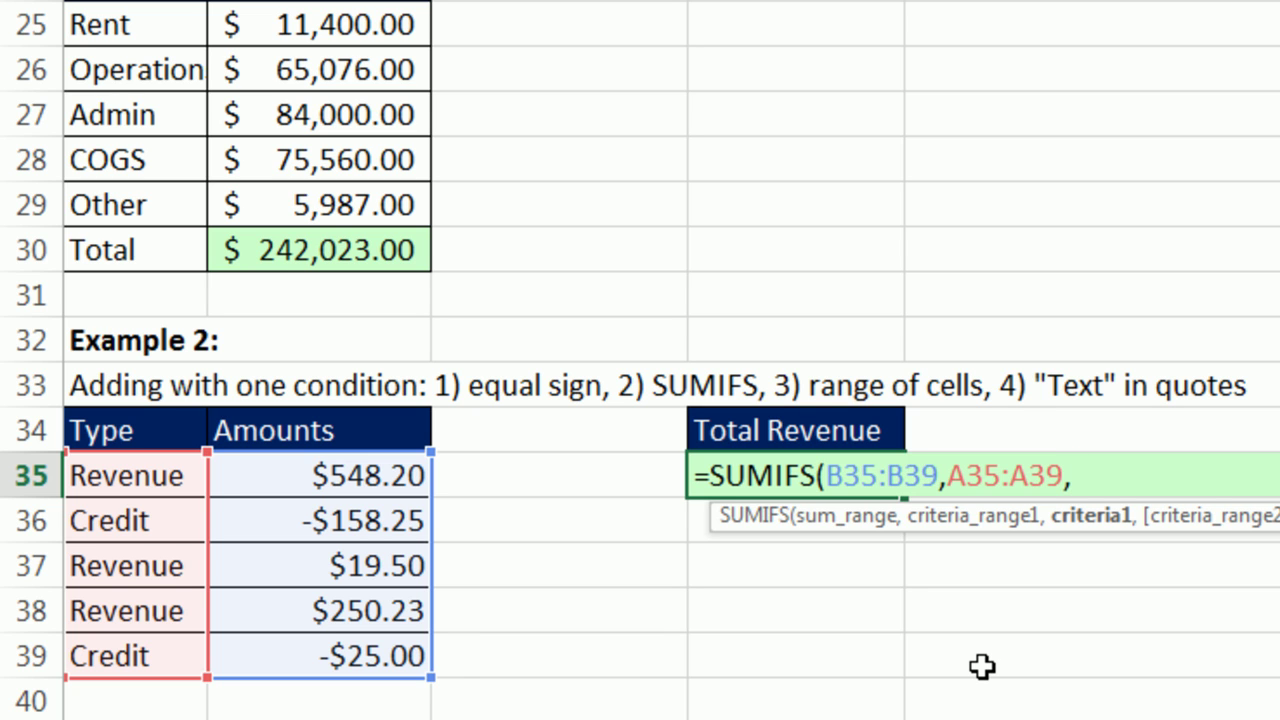
type("\"Revenue")
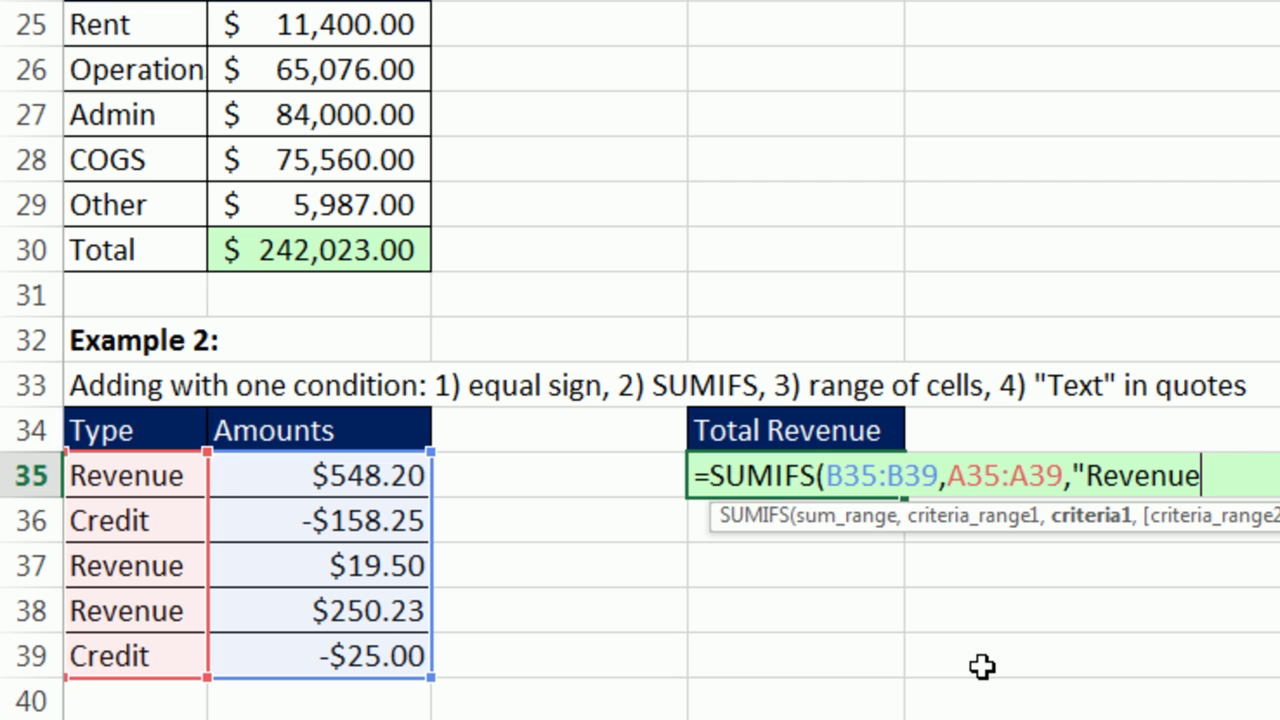
type("\"")
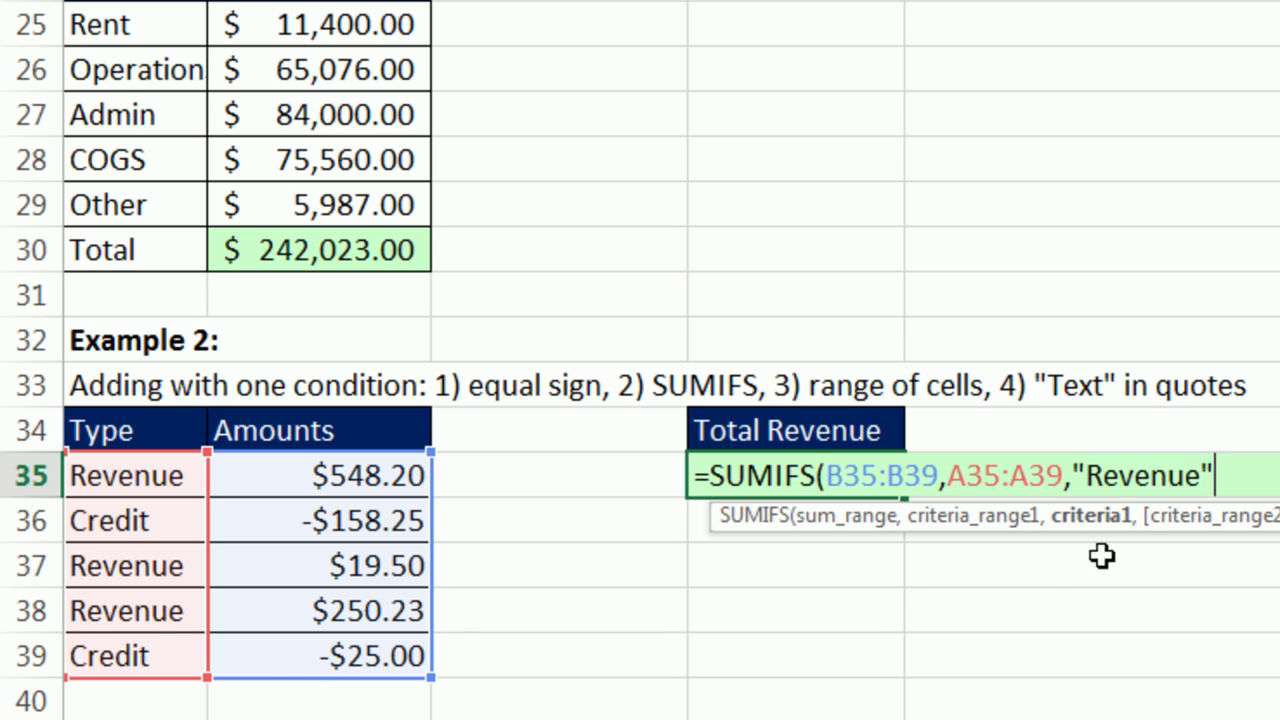
type(")")
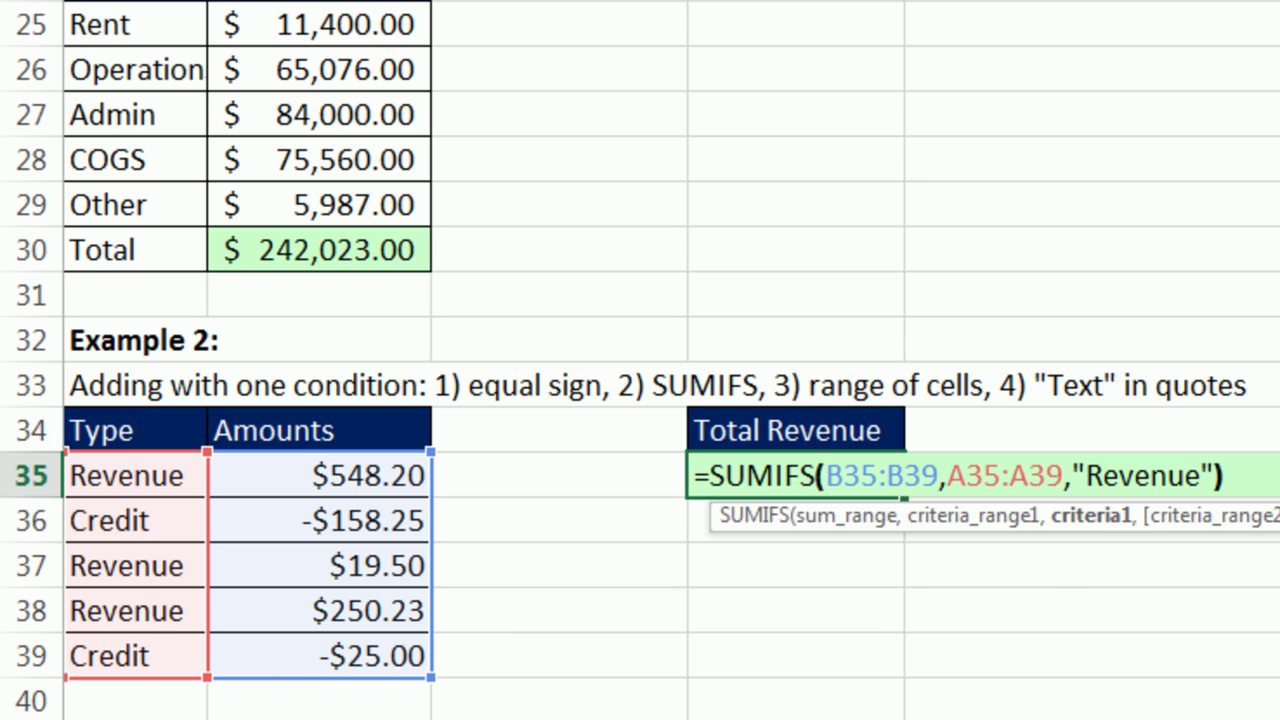
key("ctrl+Return")
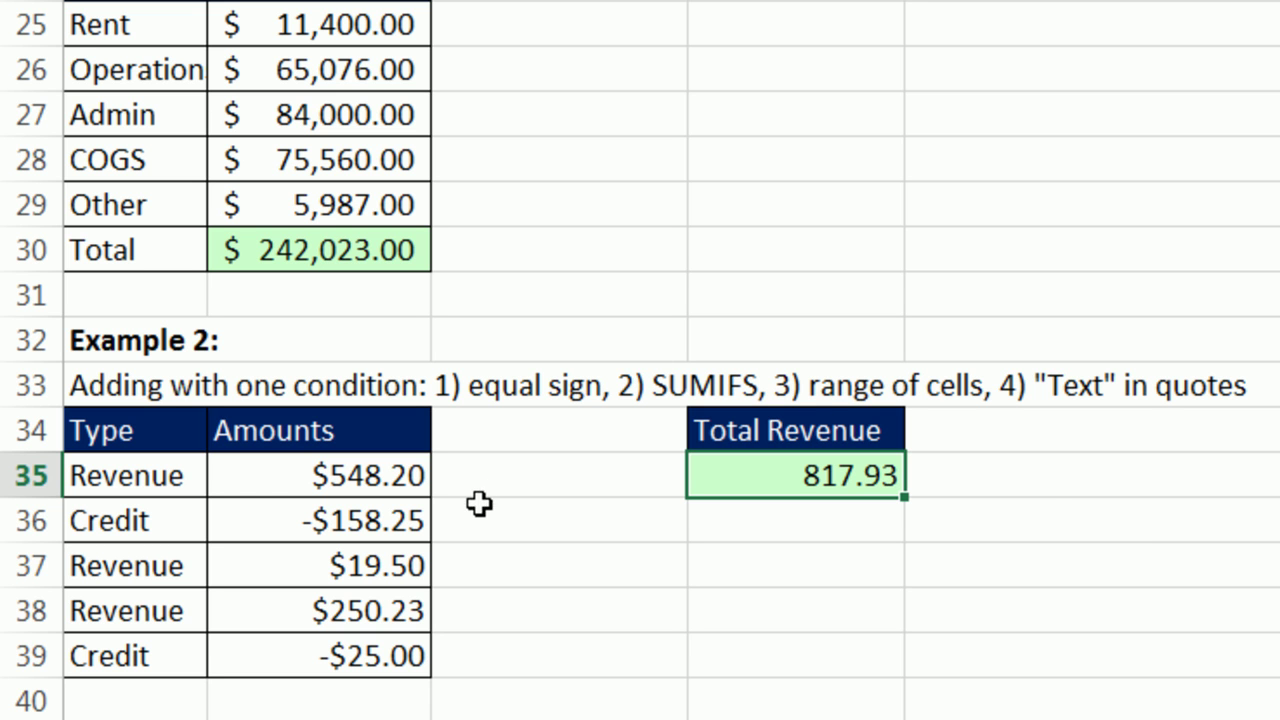
Step: Start a SUMIF formula in Example 3's first Total Revenue cell, D46, with the amounts B44:B48 as the range
scroll(640, 360, "down", 3)
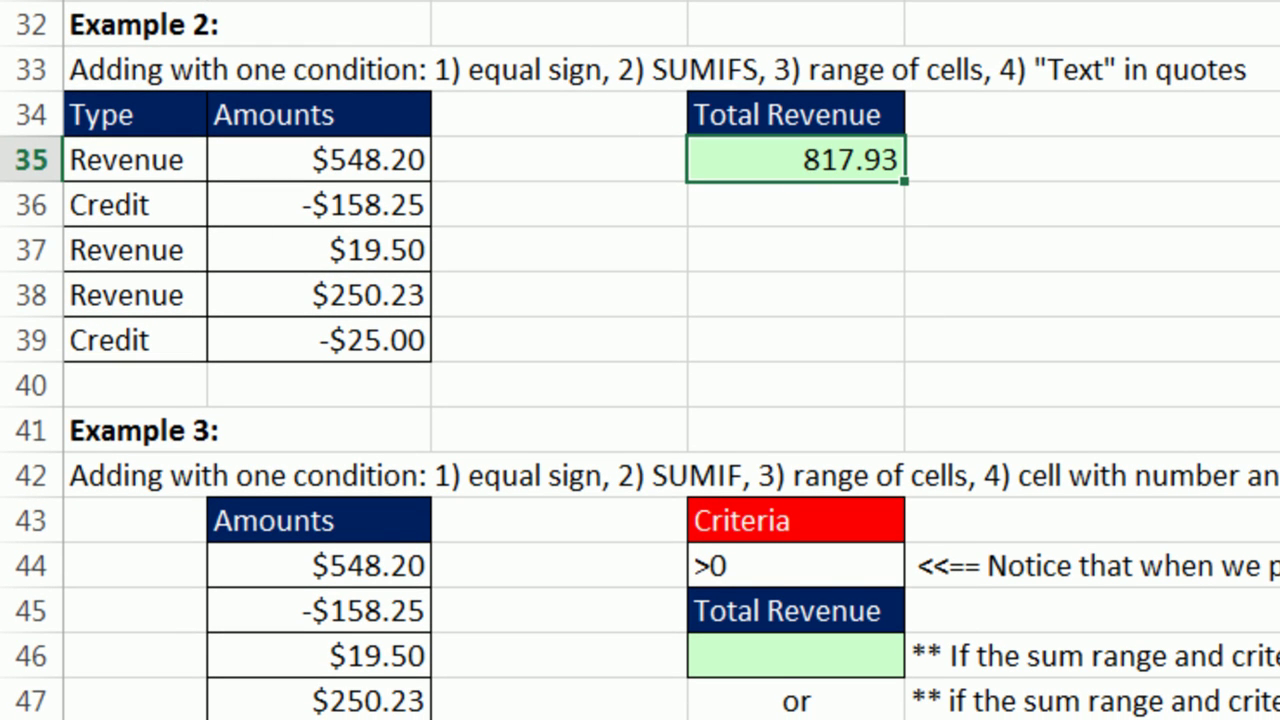
scroll(403, 395, "down", 2)
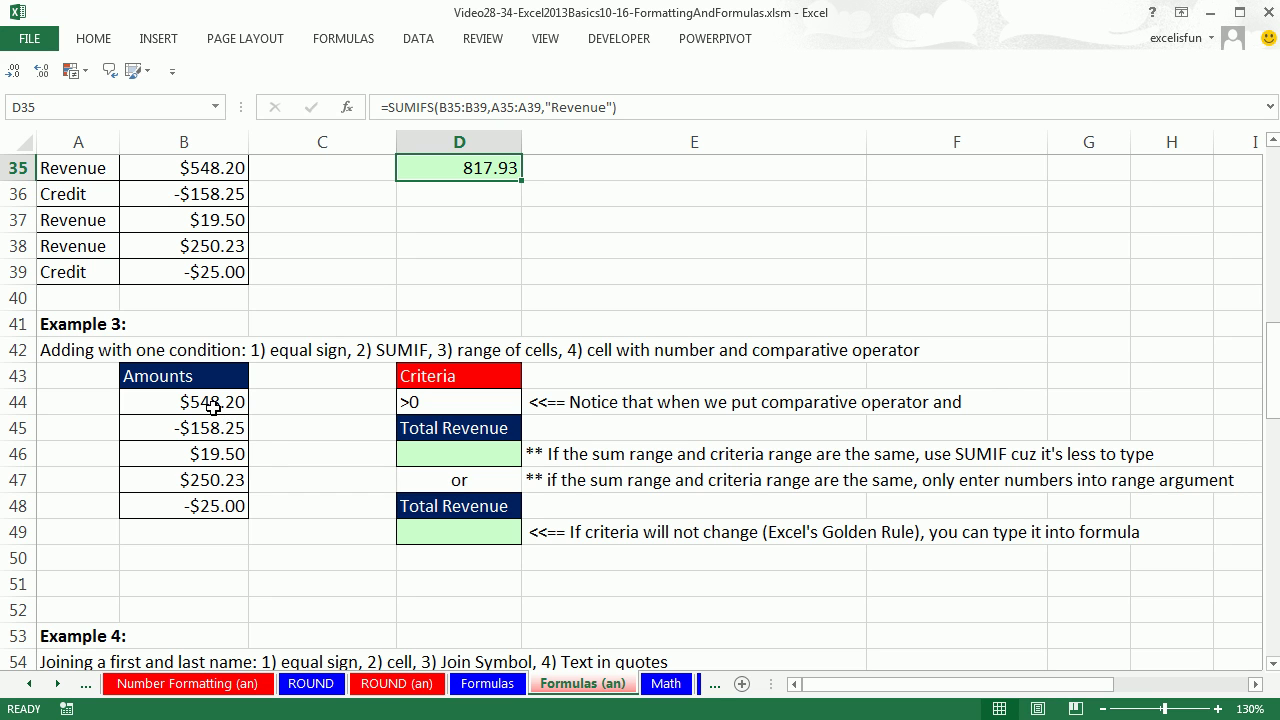
left_click_drag(212, 404, 228, 510)
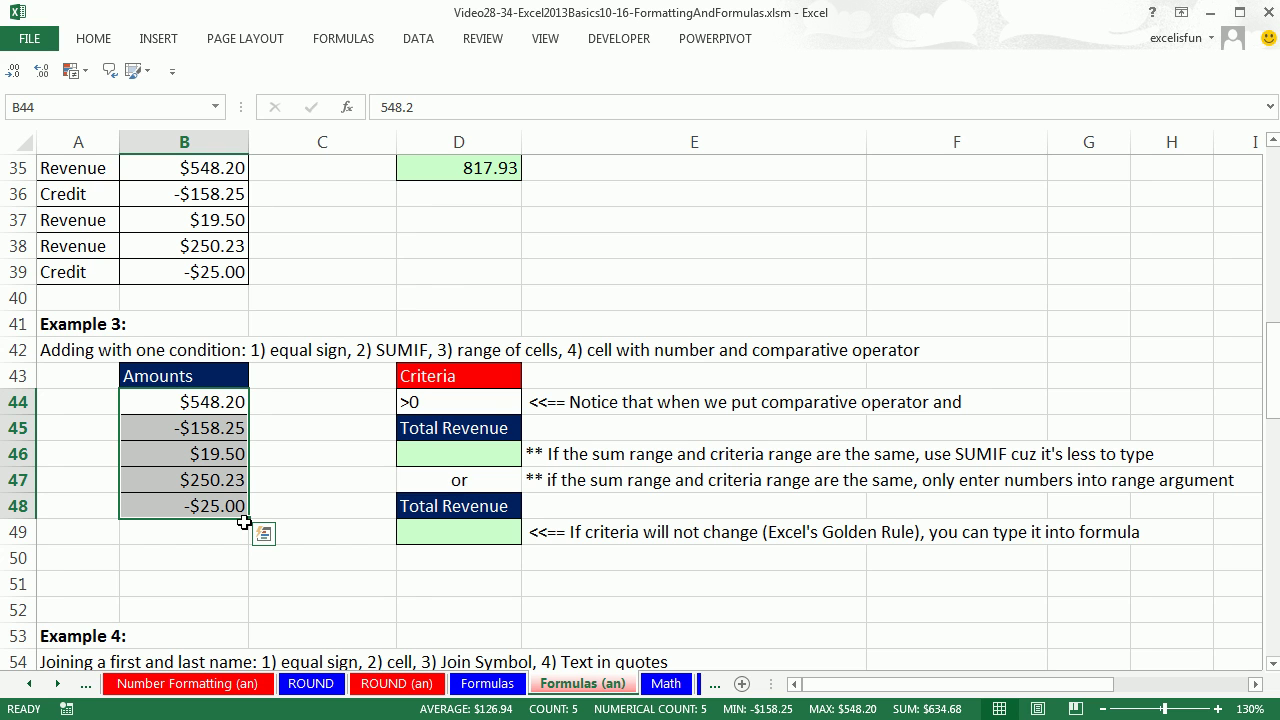
left_click_drag(218, 404, 217, 506)
left_click_drag(218, 402, 213, 520)
left_click(426, 453)
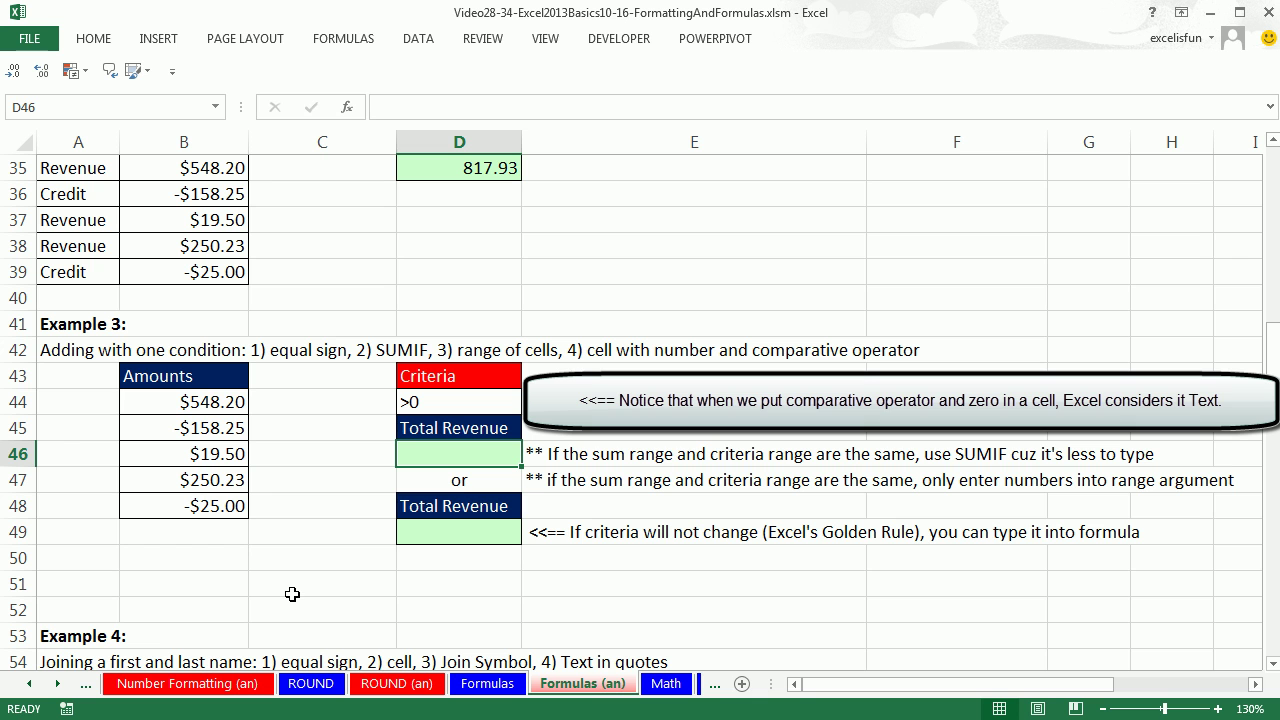
type("=sumi")
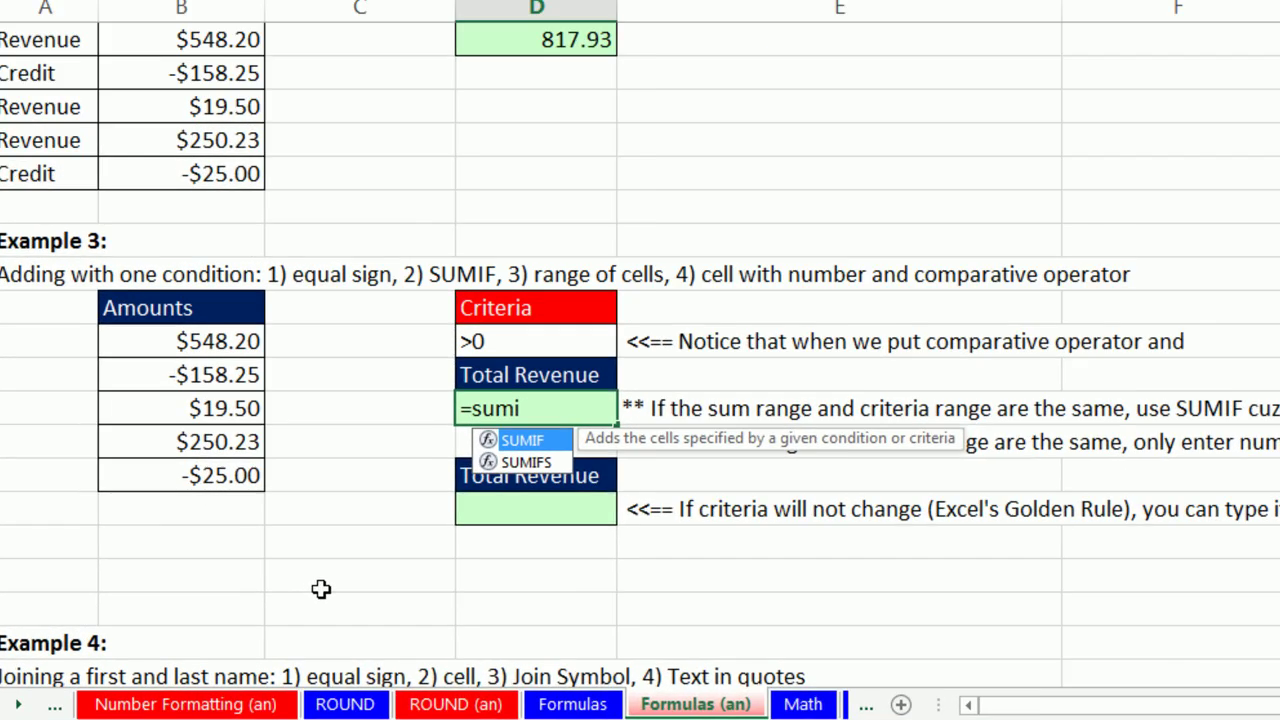
key("Tab")
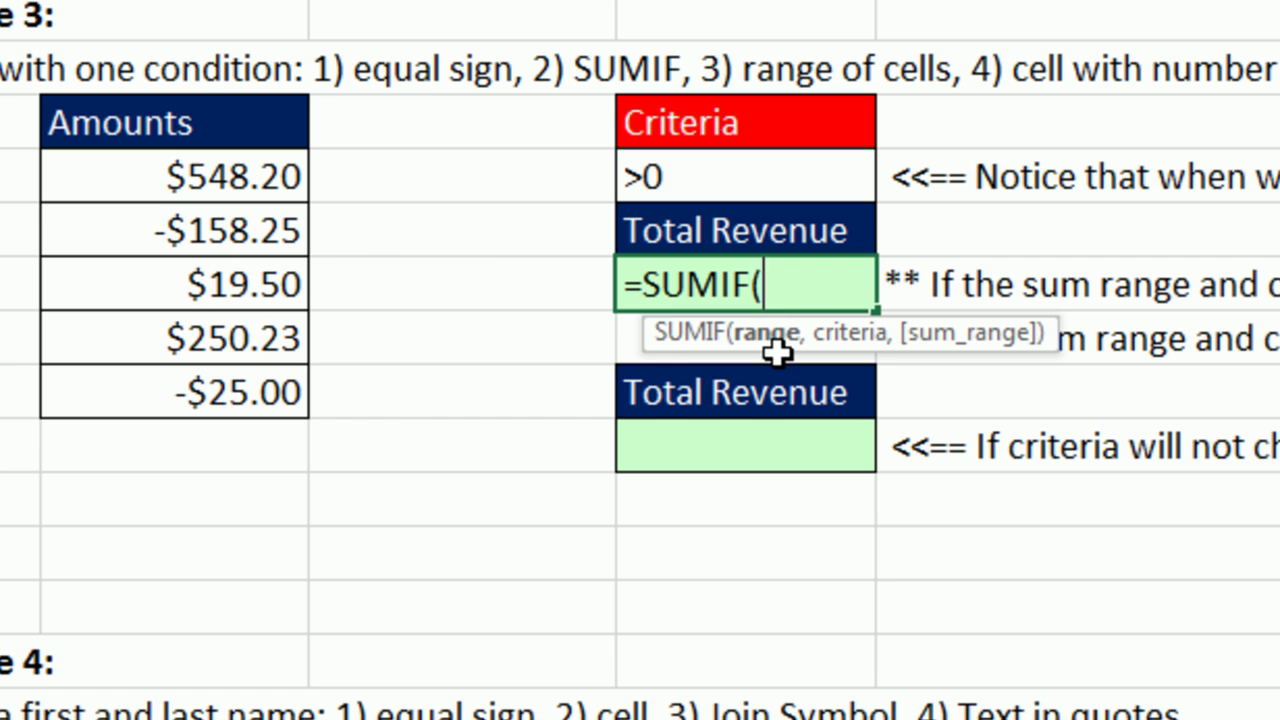
left_click_drag(220, 176, 216, 390)
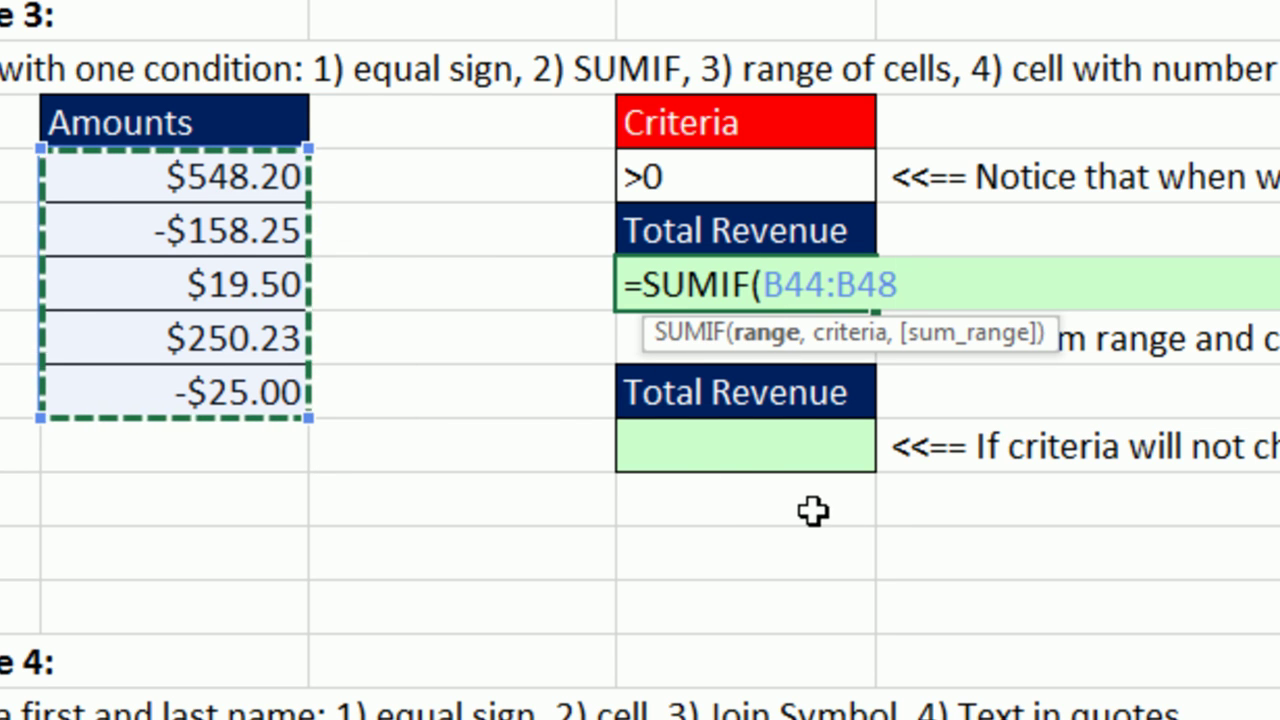
type(",")
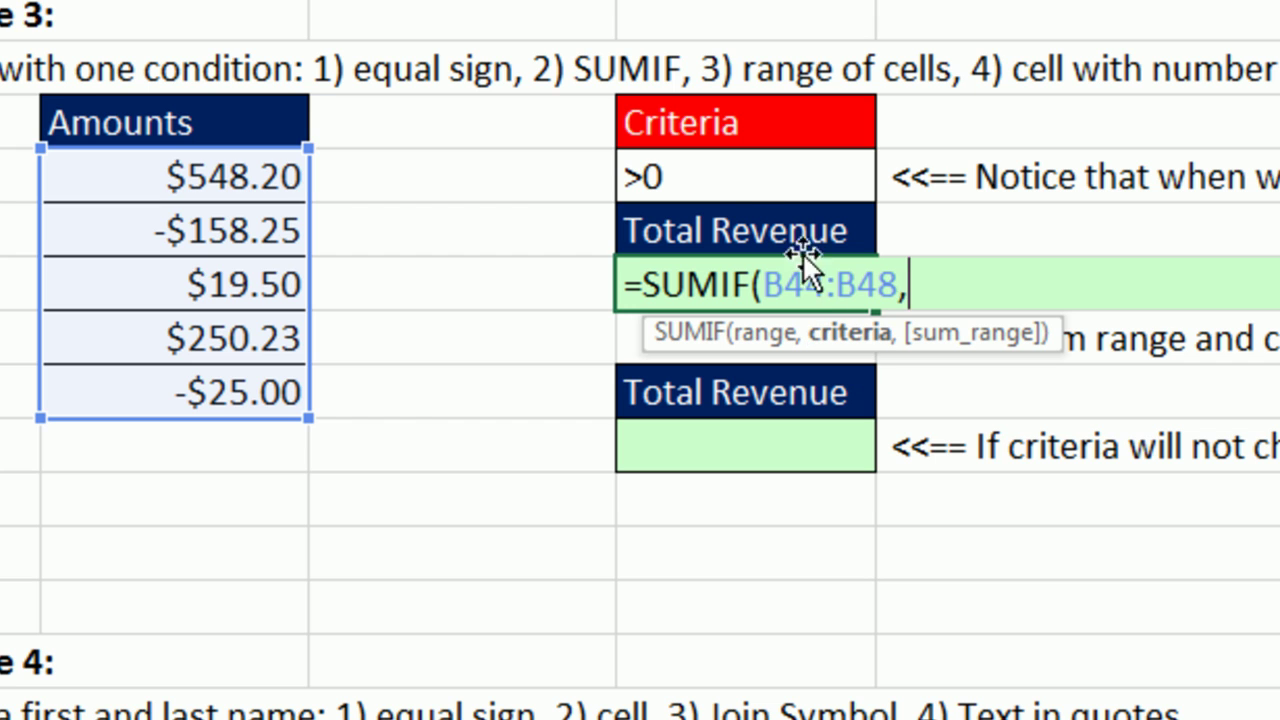
Step: Complete the SUMIF formula in D46 with cell D44 as the criterion and check its cell references
left_click(658, 177)
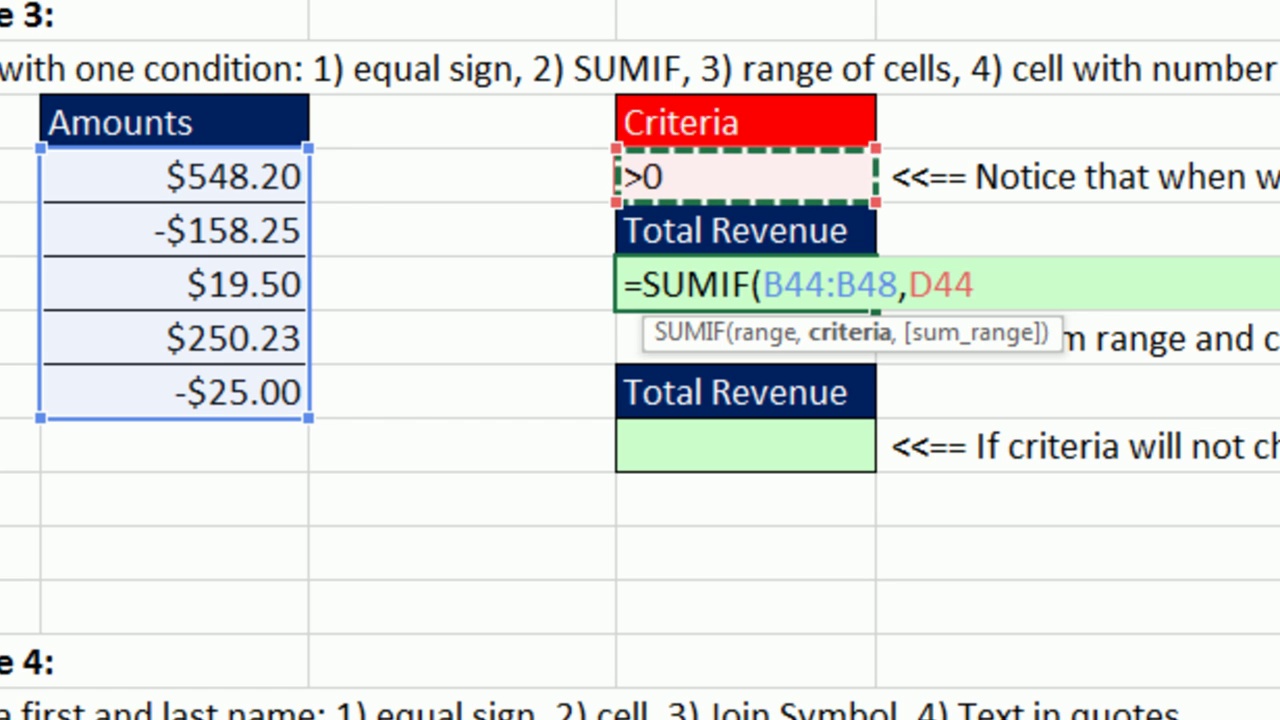
type(")")
key("ctrl+Return")
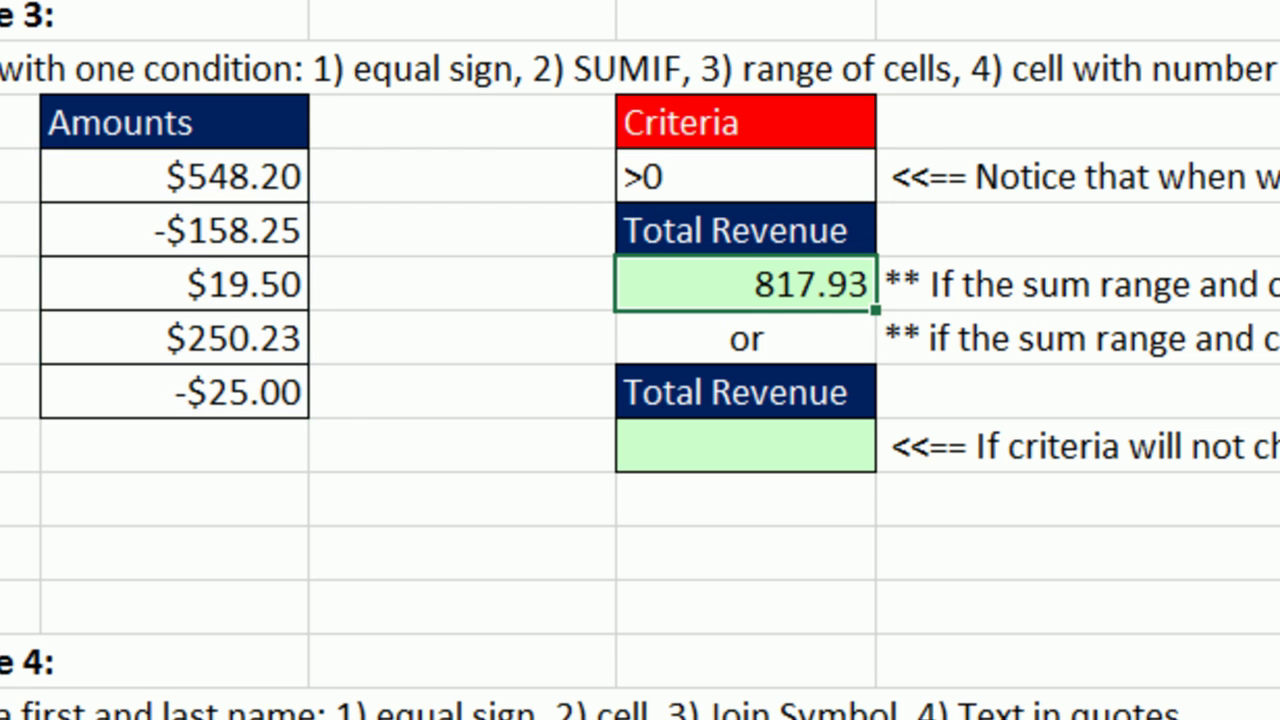
double_click(820, 289)
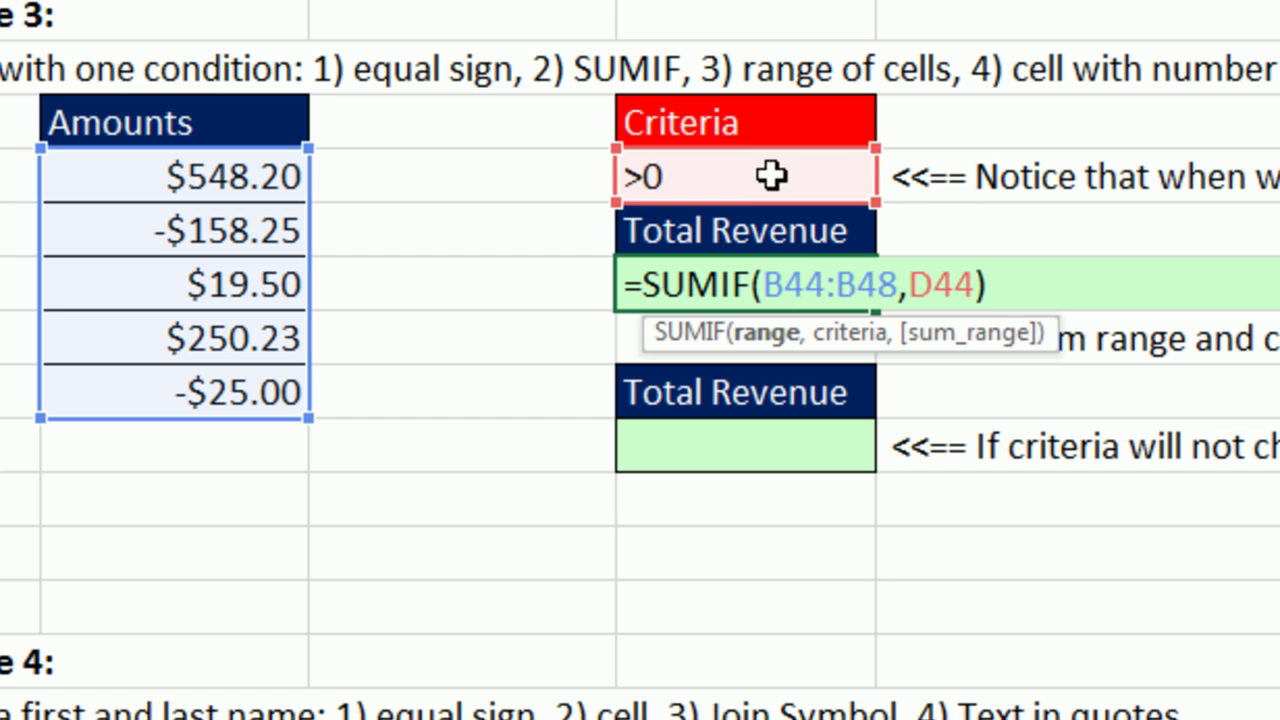
key("ctrl+Return")
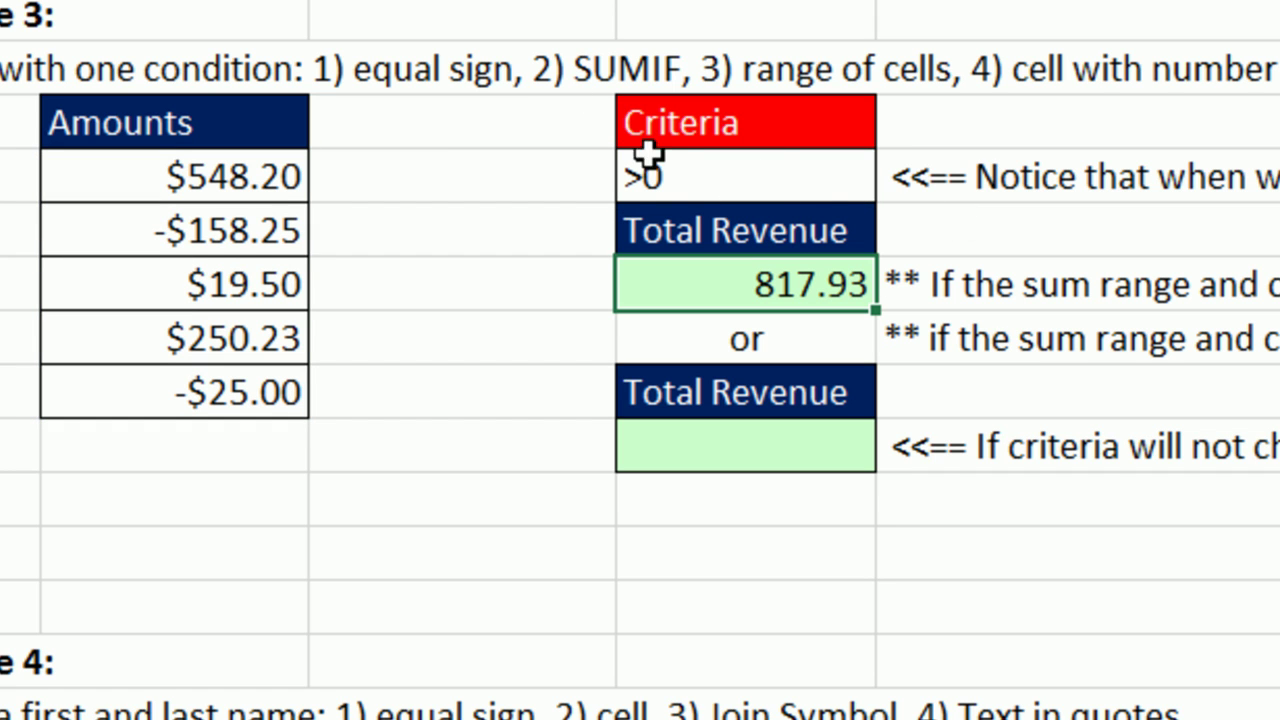
Step: Replace the criterion in cell D44 of Example 3 with 0
left_click(828, 176)
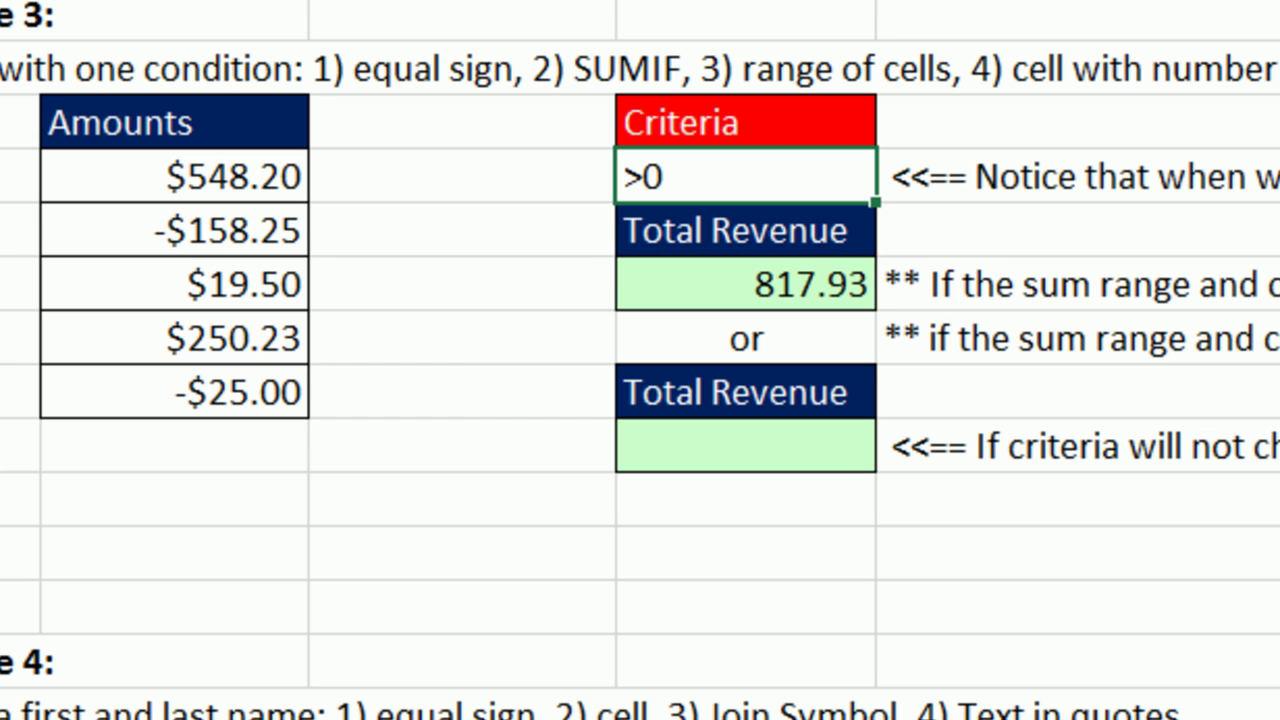
type("0")
key("ctrl+Return")
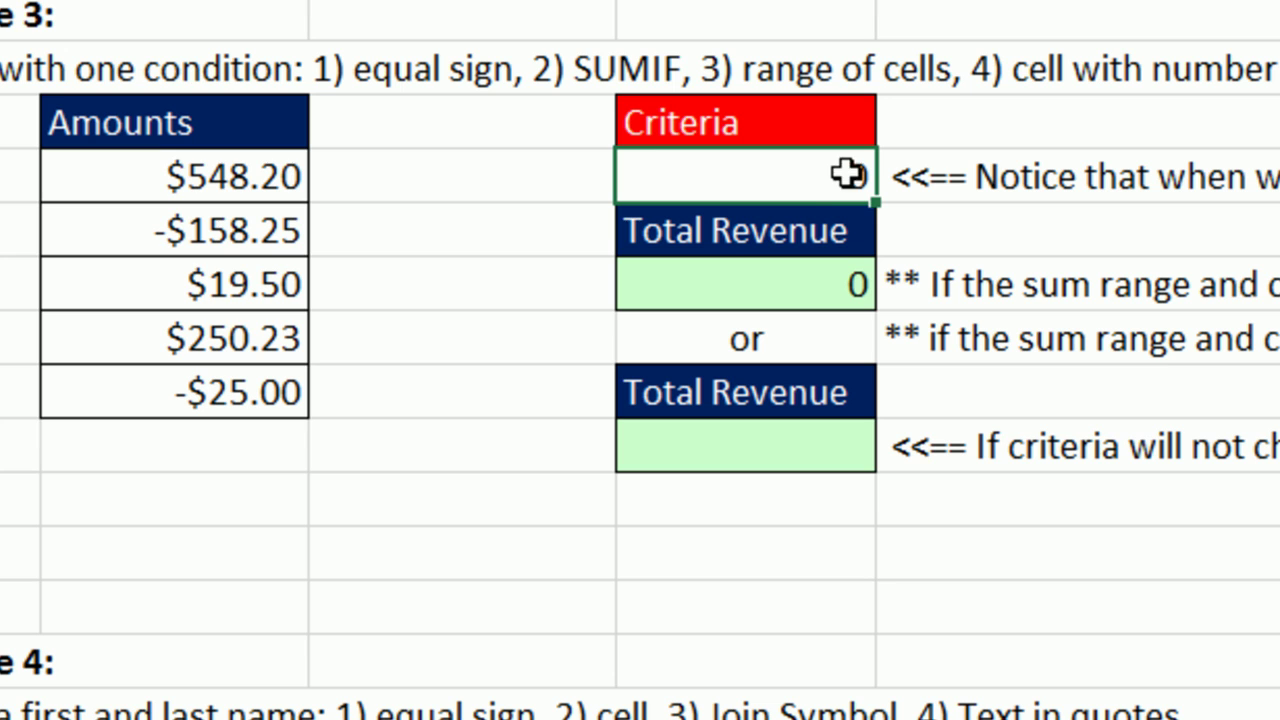
Step: Change the criterion in D44 to >0 by adding the greater-than operator before the zero
key("F2")
key("Home")
type(">")
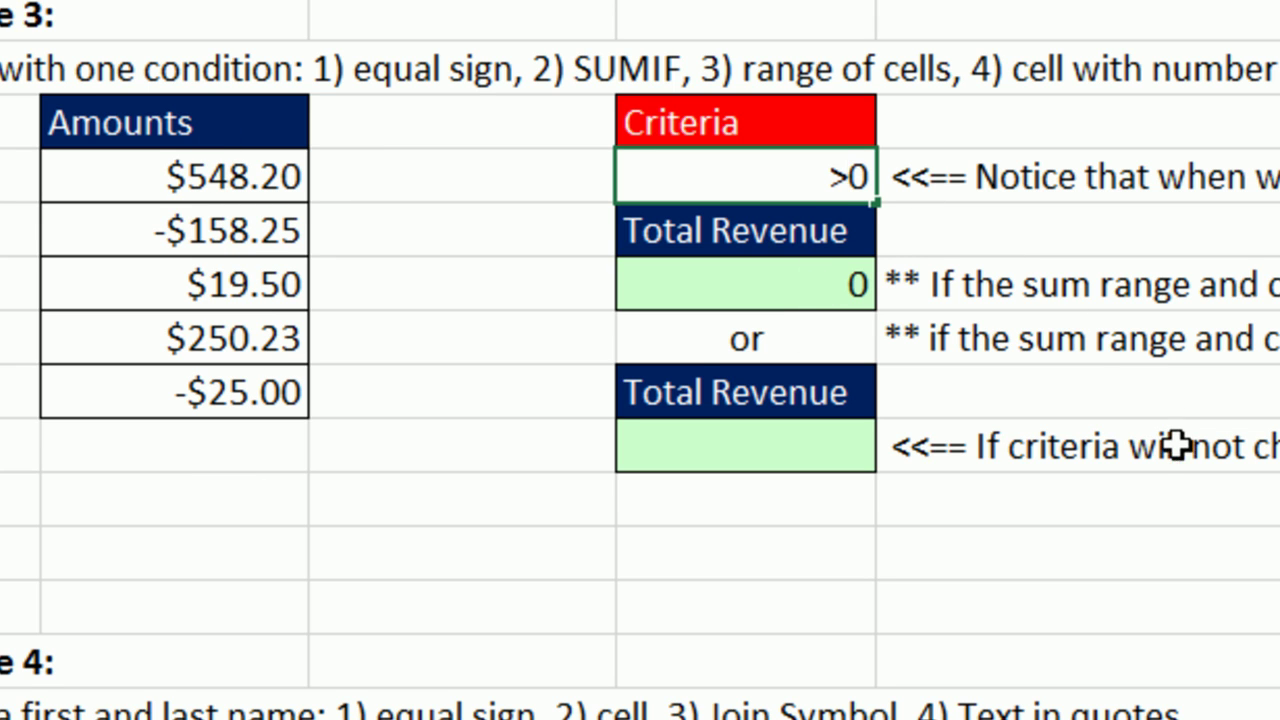
key("ctrl+Return")
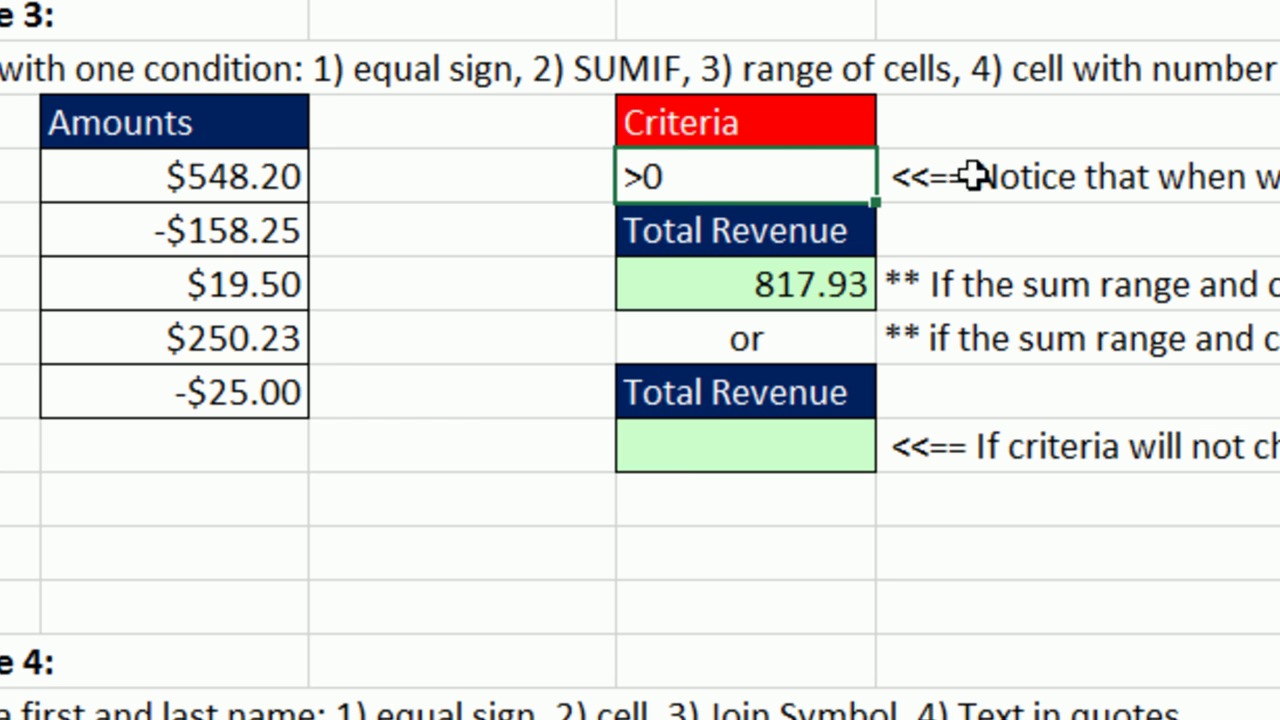
Step: Enter a SUMIF formula in Example 3's second Total Revenue cell, D49, with range B44:B48 and the criterion ">0"
left_click(674, 451)
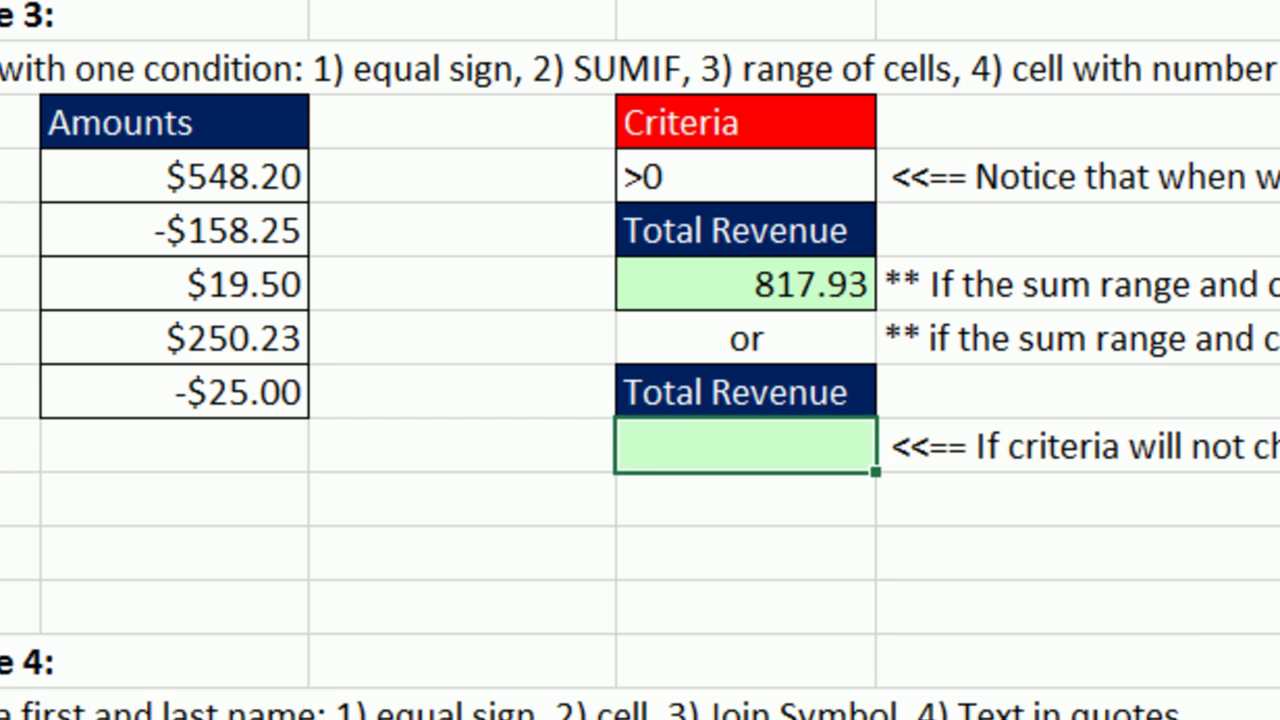
type("=sumif")
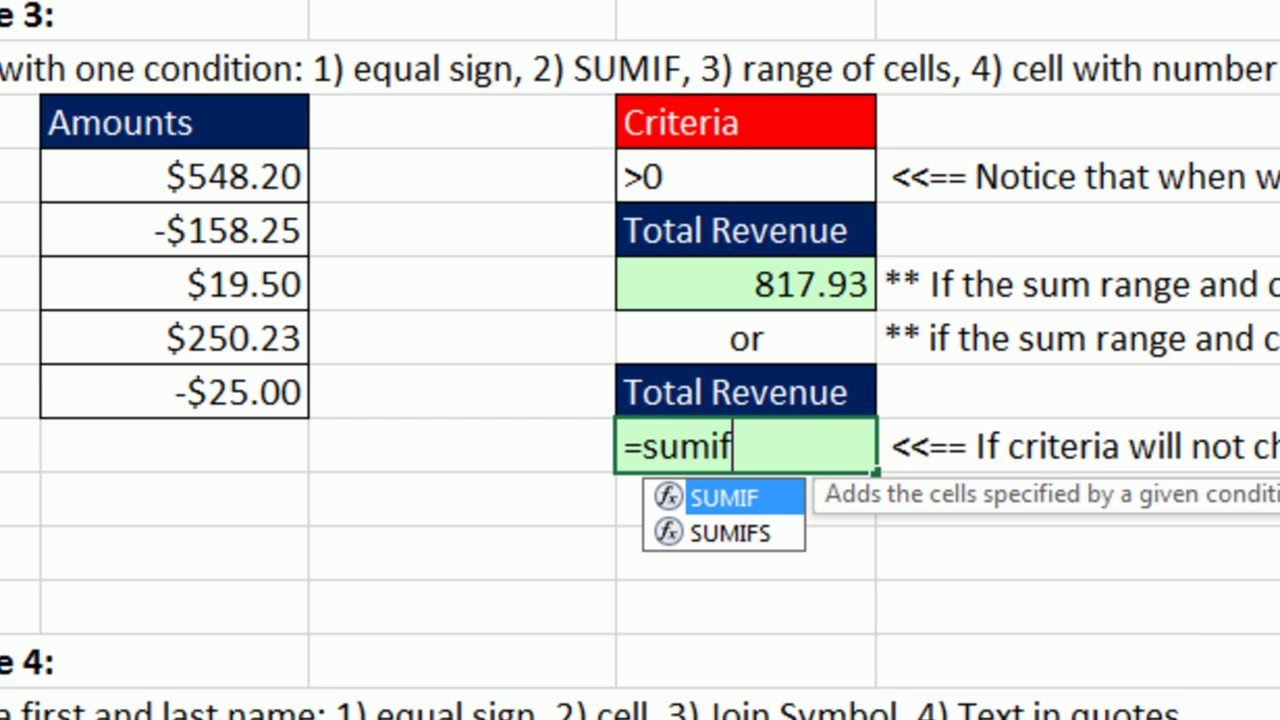
key("Tab")
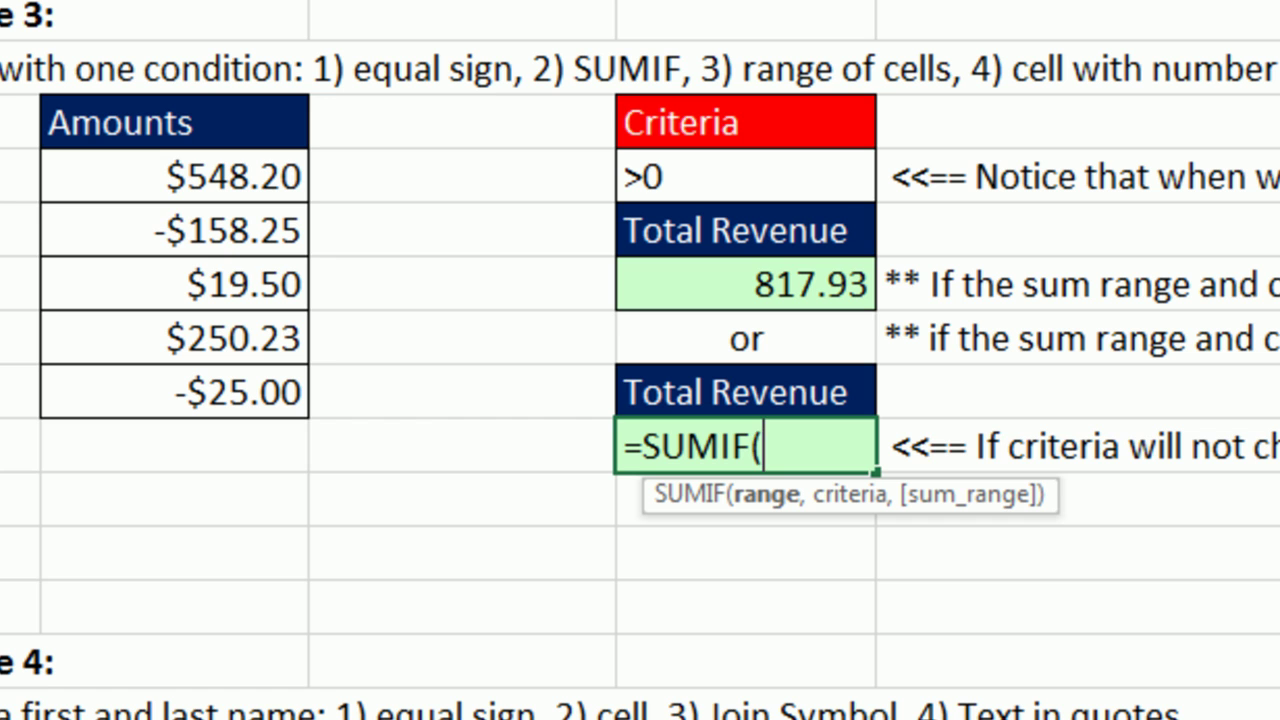
left_click_drag(149, 184, 152, 392)
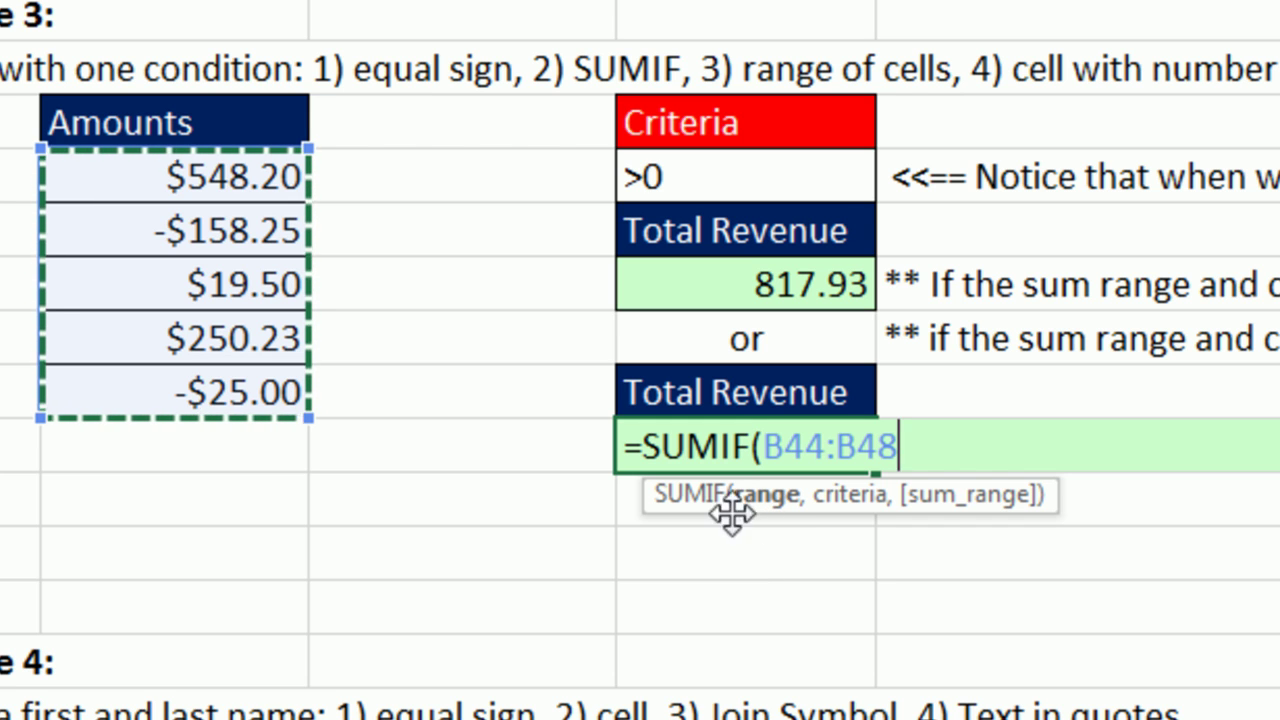
type(",")
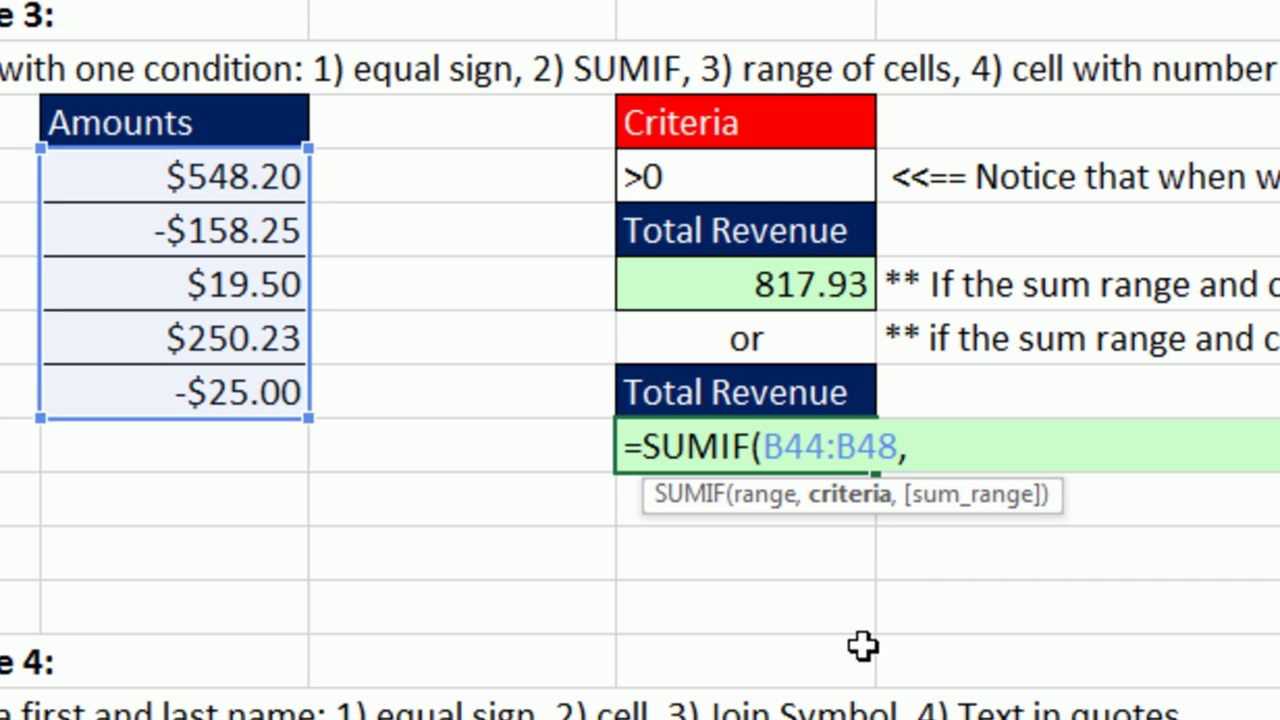
type("\">0")
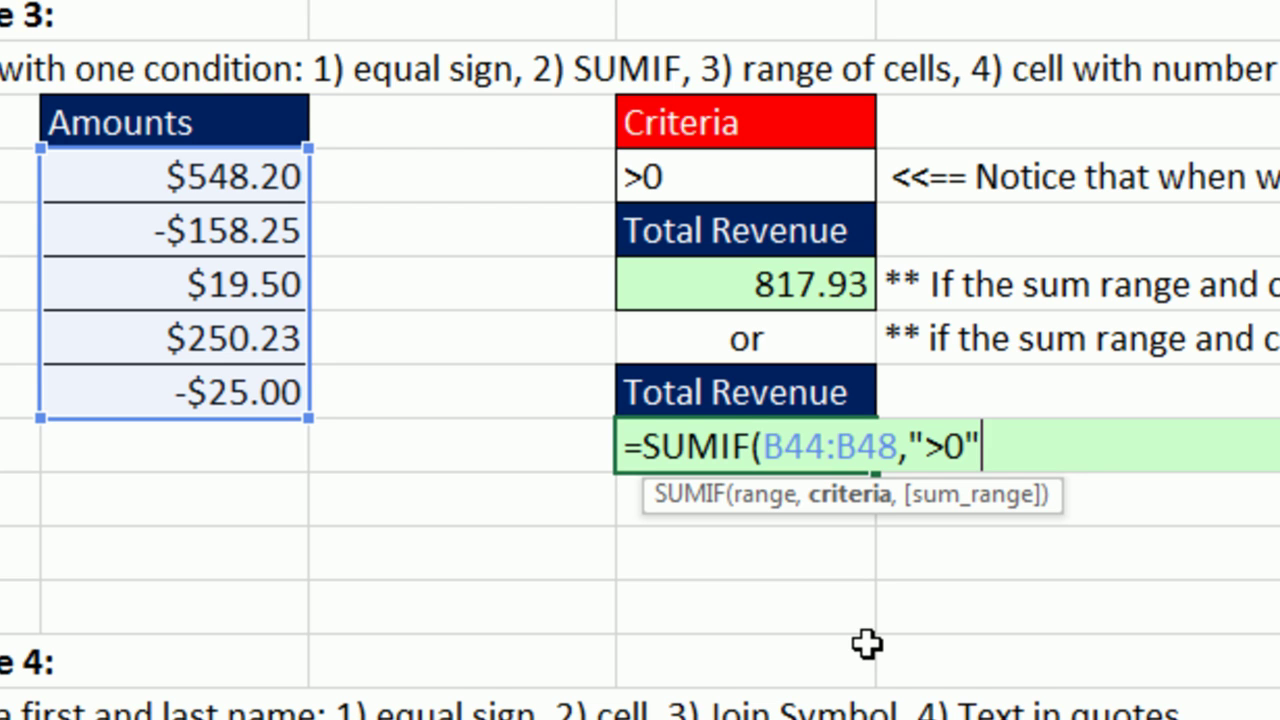
type("\")")
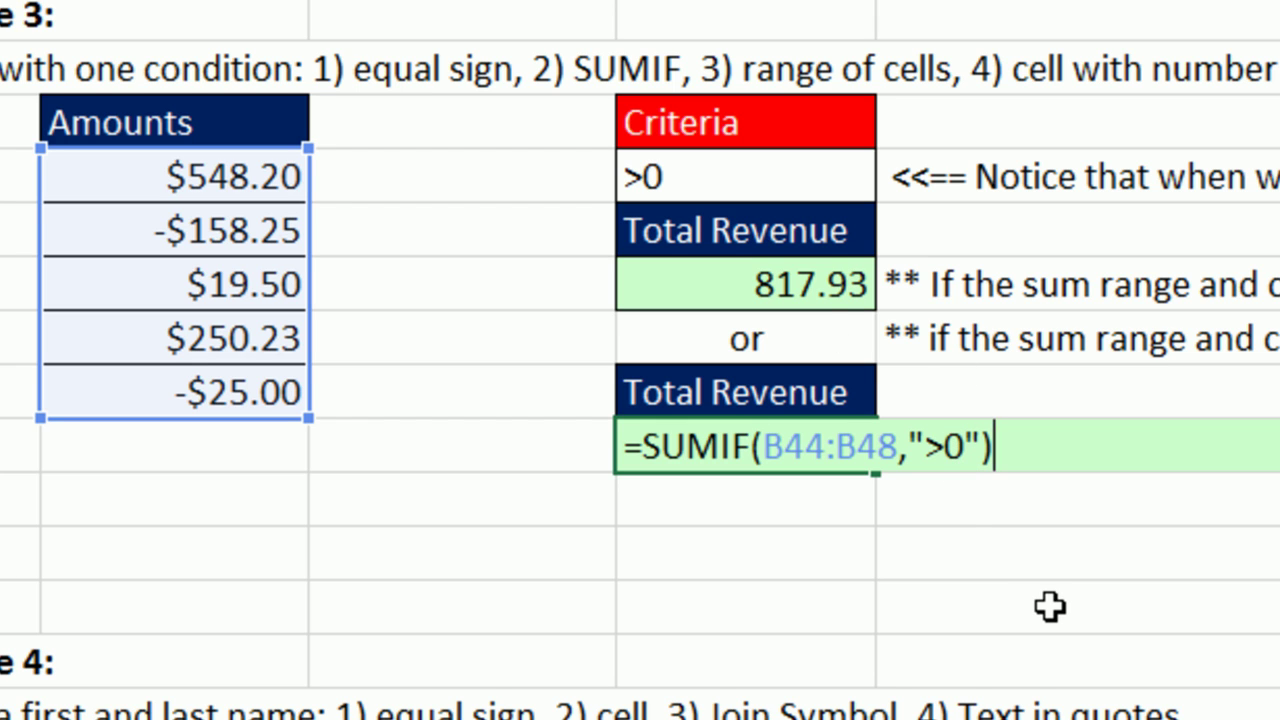
key("ctrl+Return")
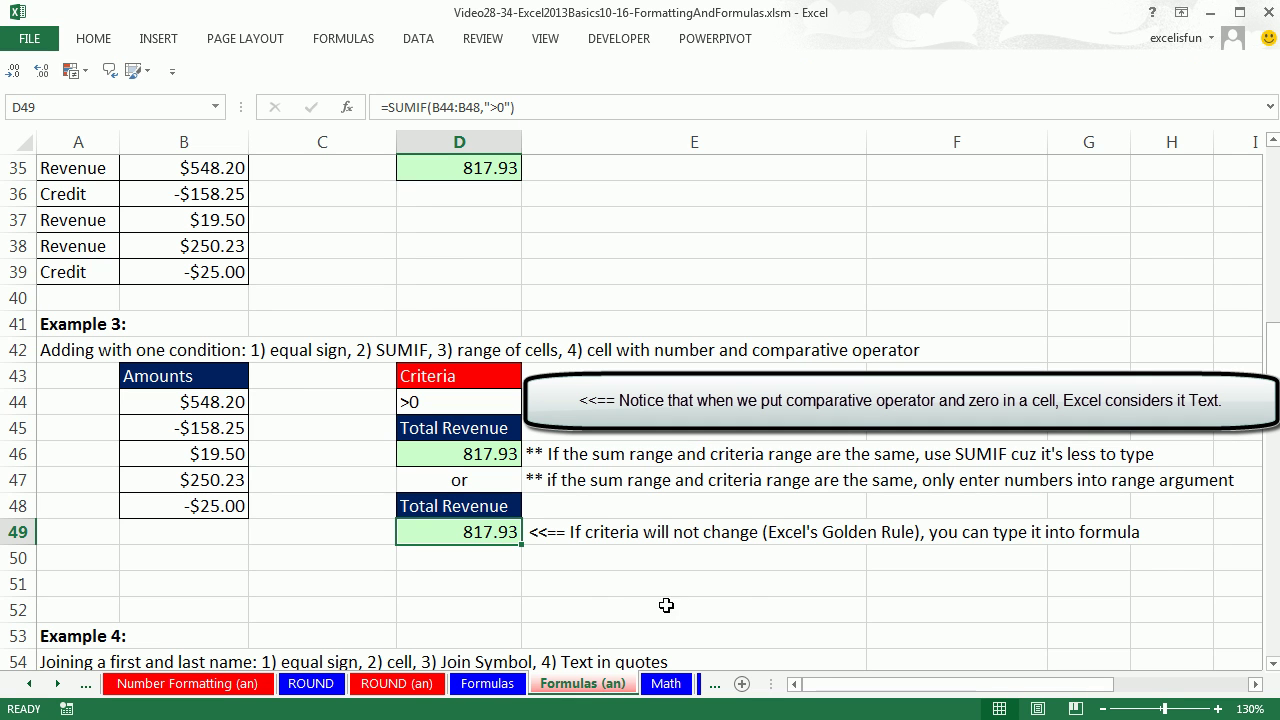
Step: Join the first and last name in Example 4's first Join cell, C56, with the formula =A56&B56
left_click(1272, 664)
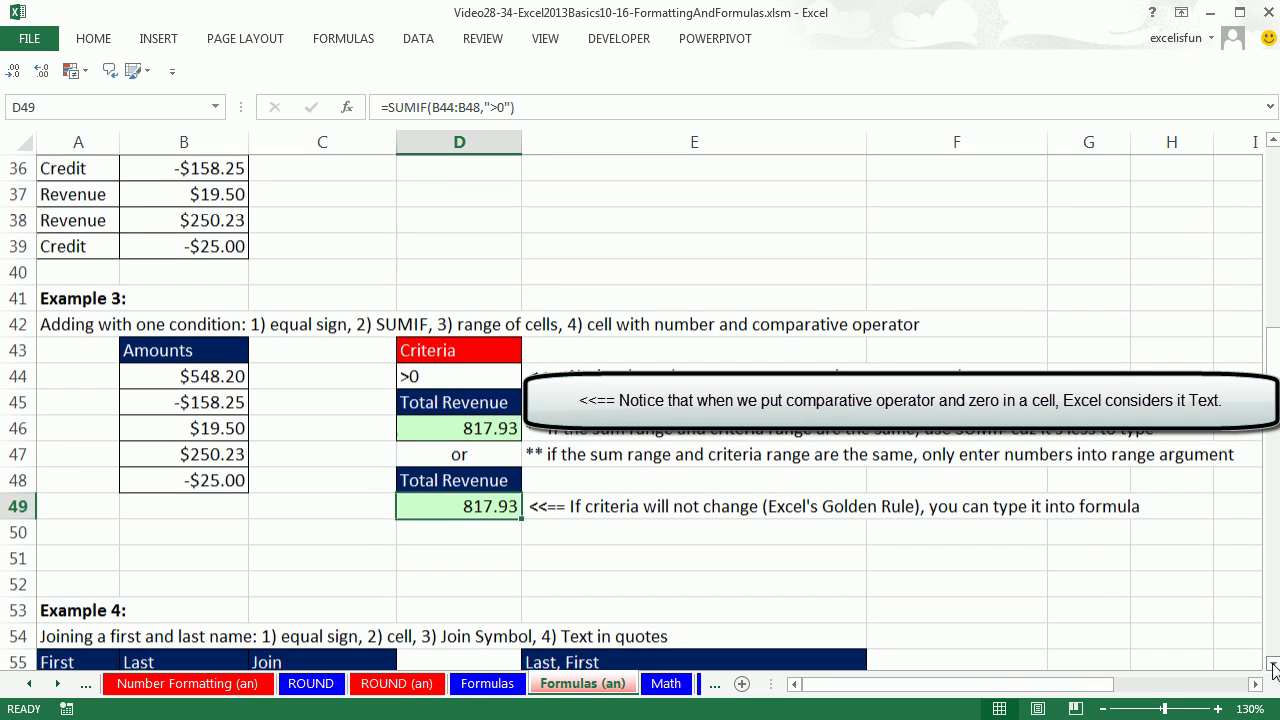
left_click(1272, 664)
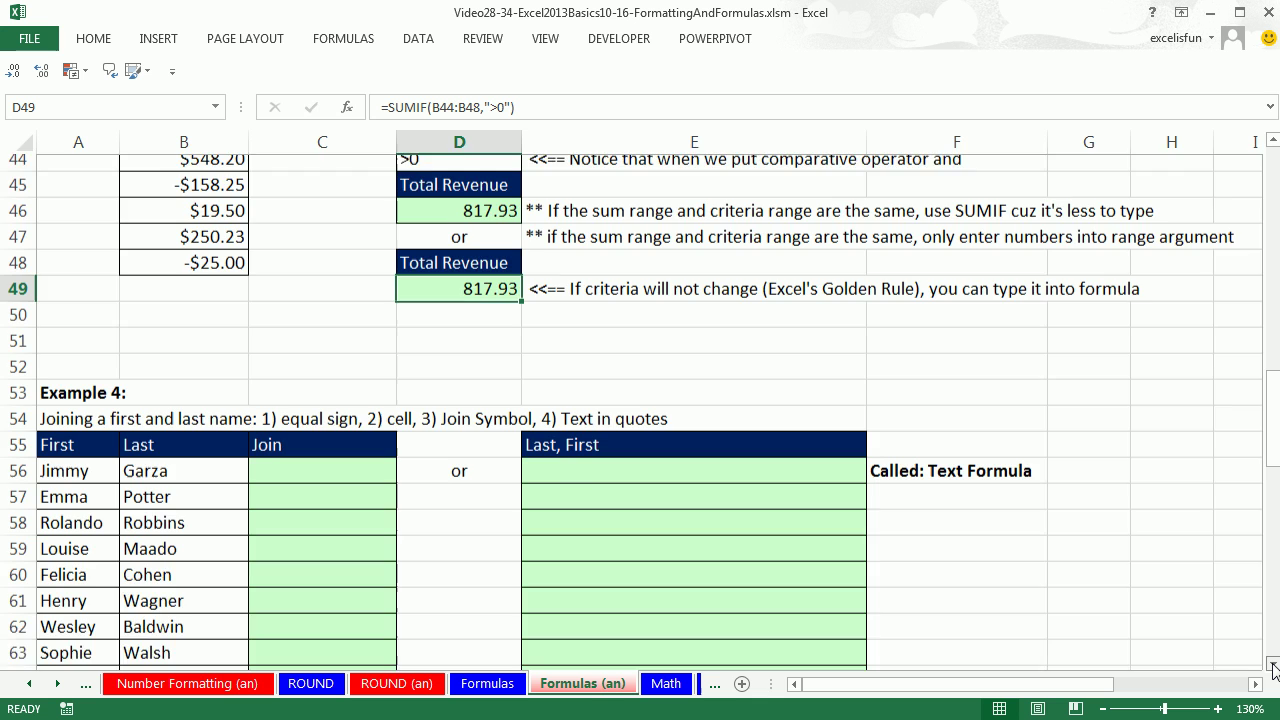
left_click(1272, 664)
left_click(1272, 664)
left_click(1272, 664)
left_click(1272, 664)
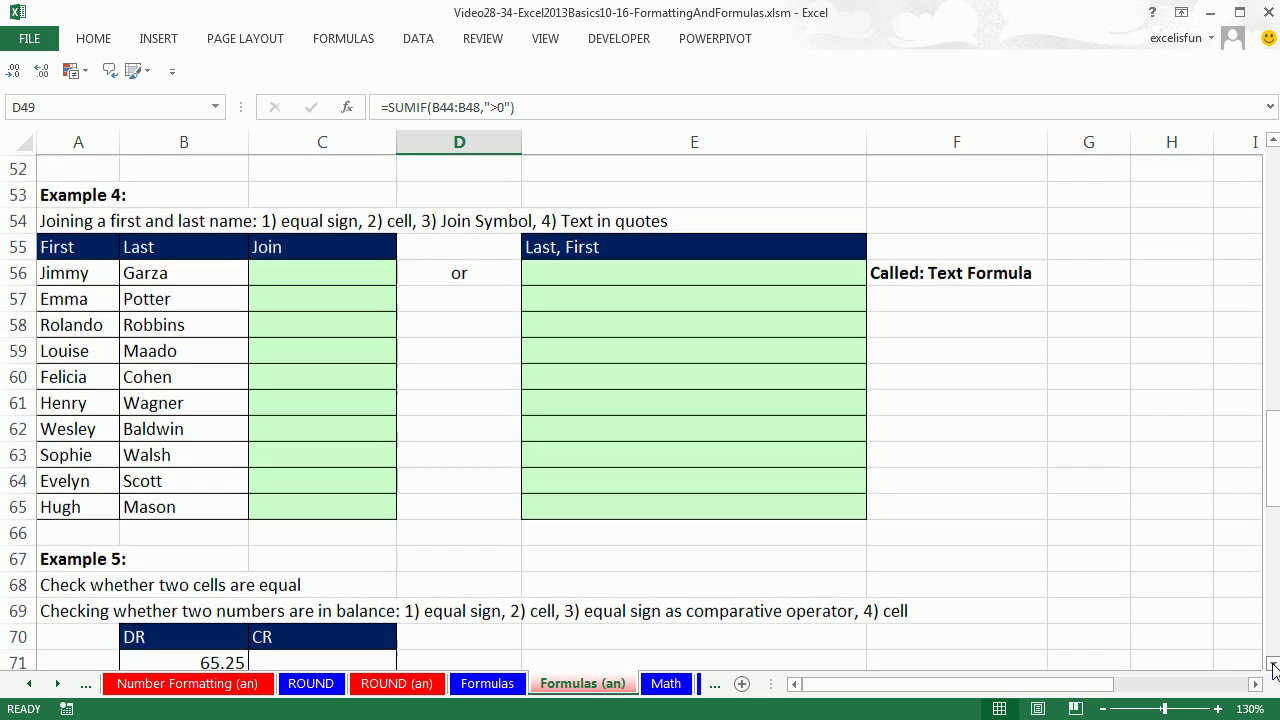
left_click(1272, 664)
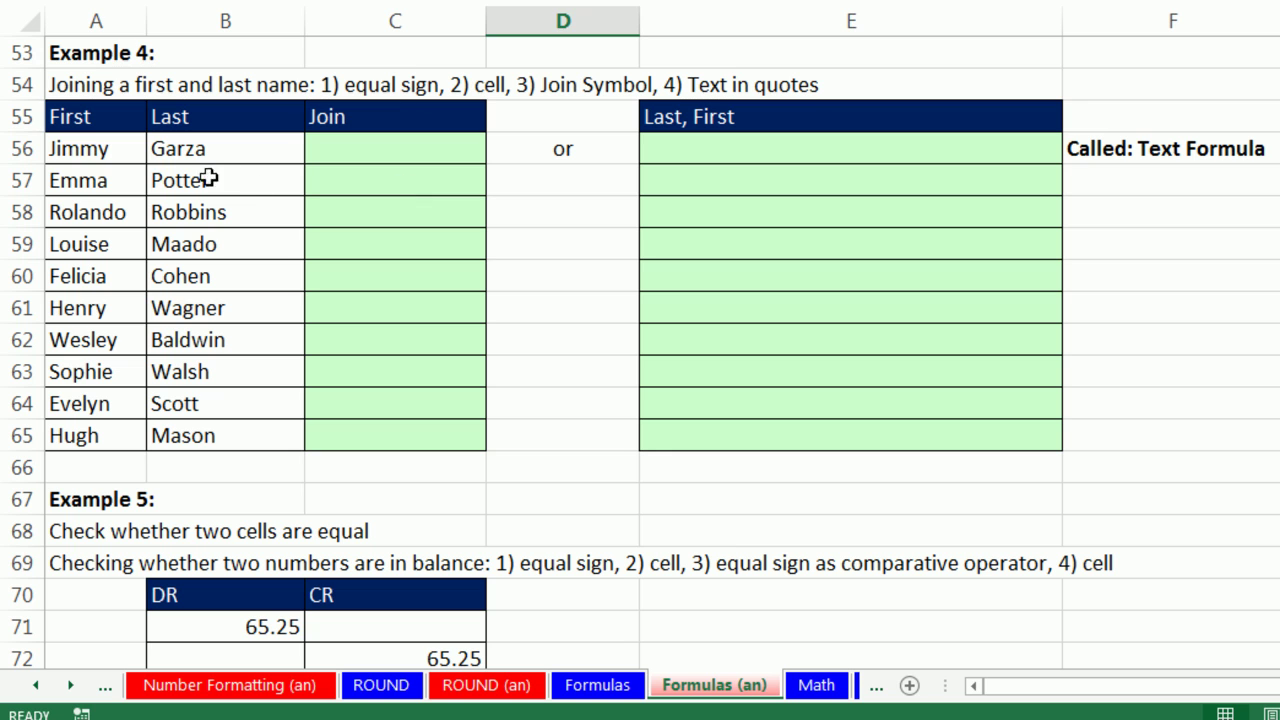
left_click(86, 150)
left_click(198, 150)
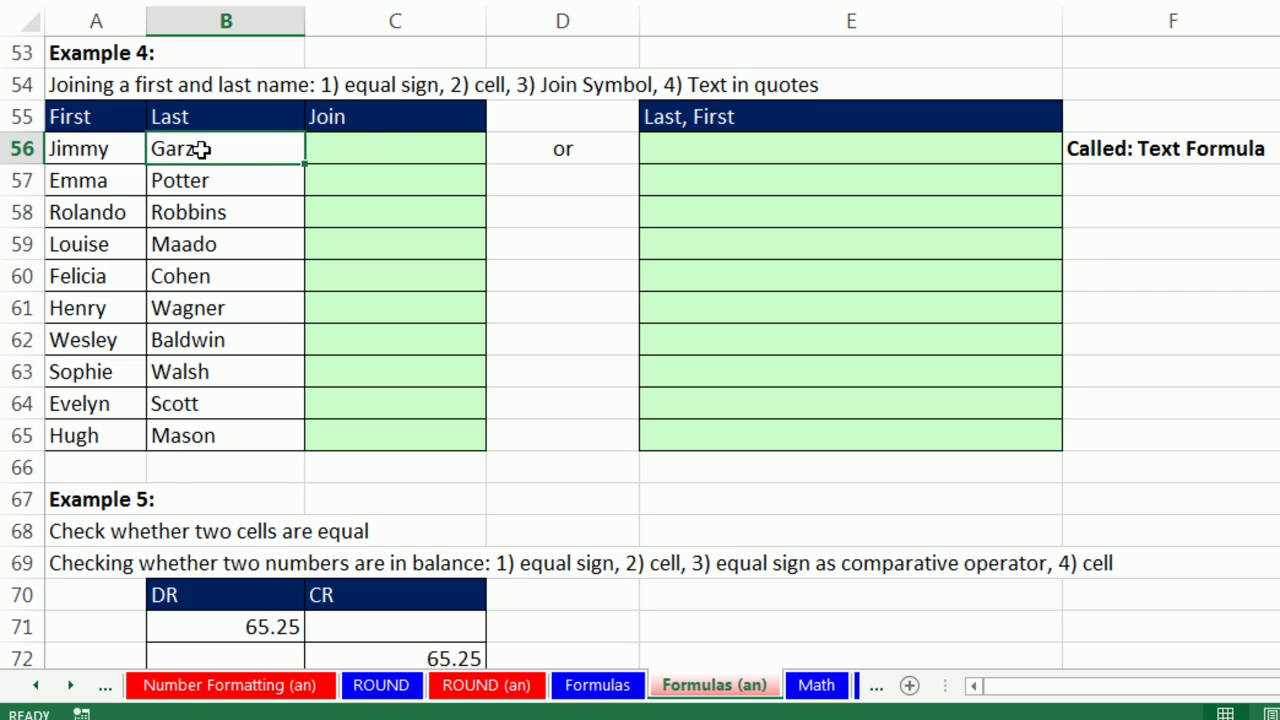
left_click(378, 146)
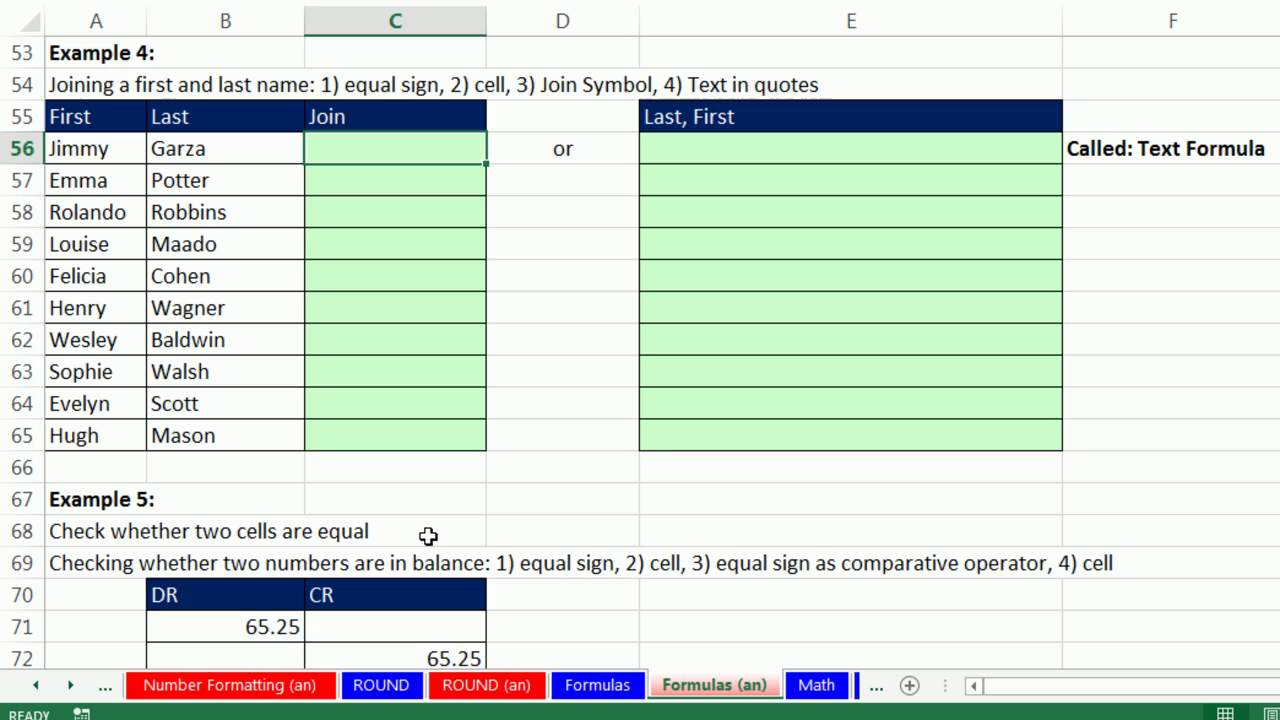
type("=")
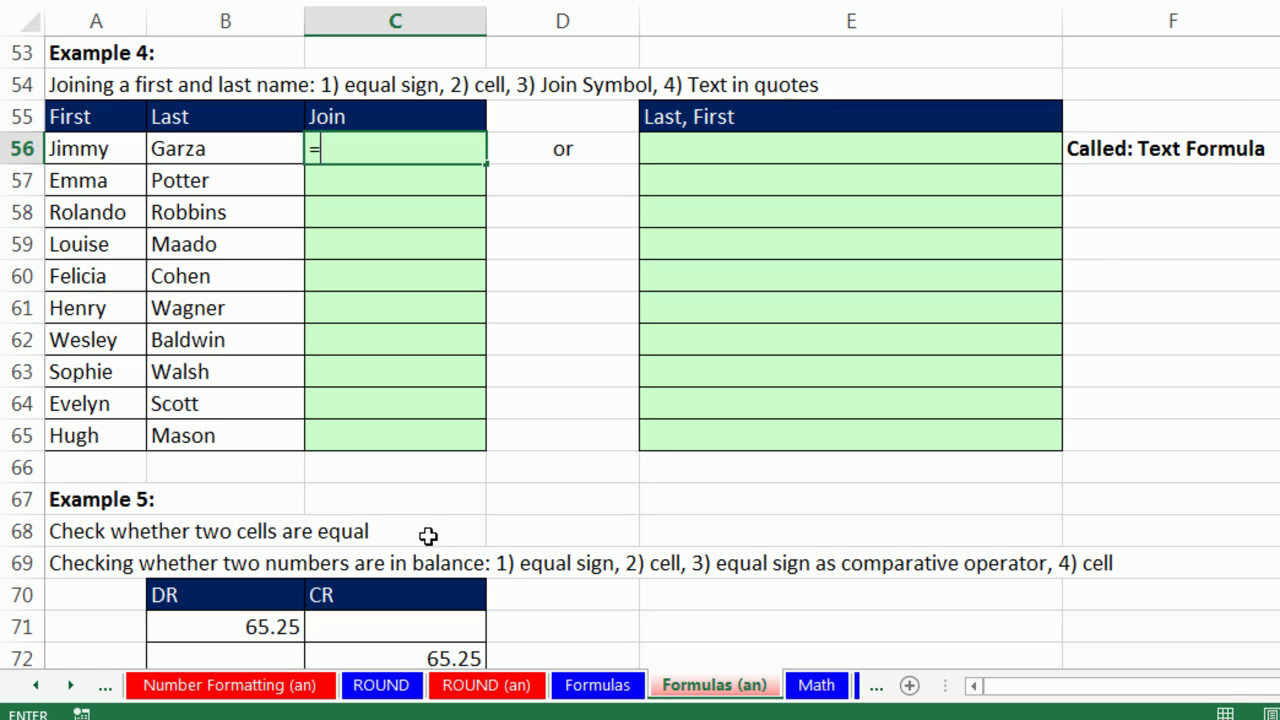
left_click(80, 152)
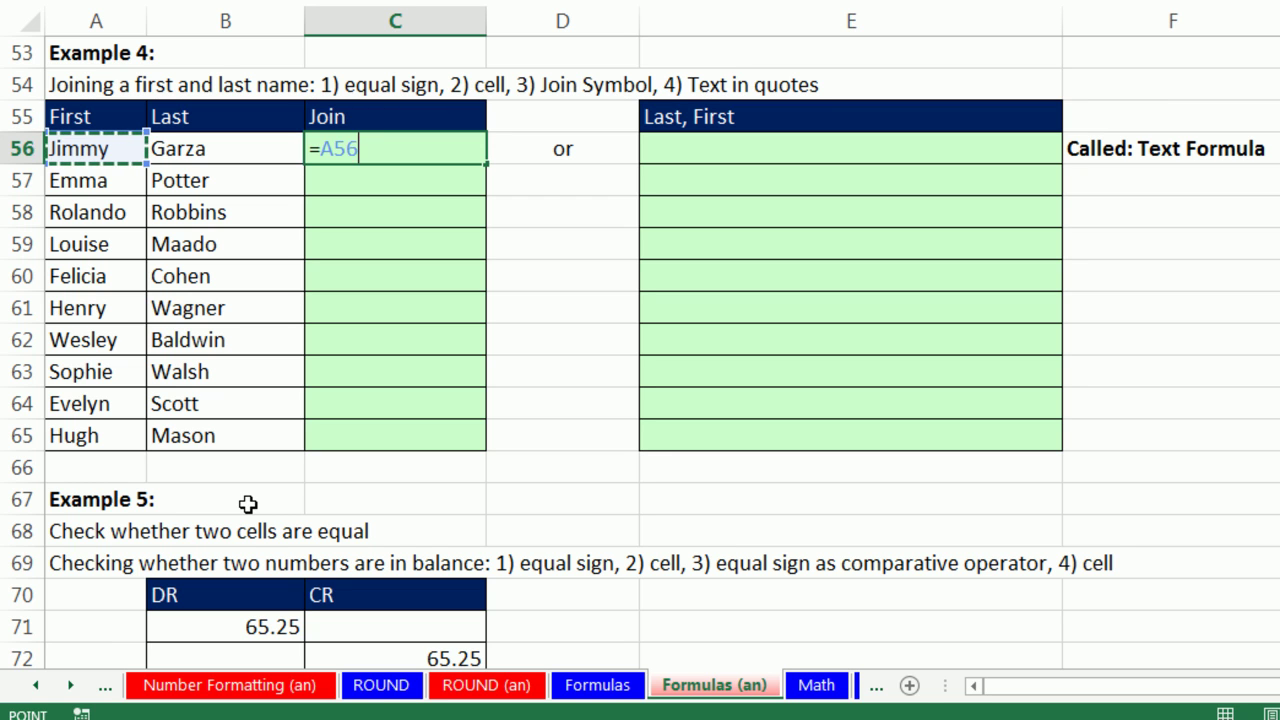
type("&")
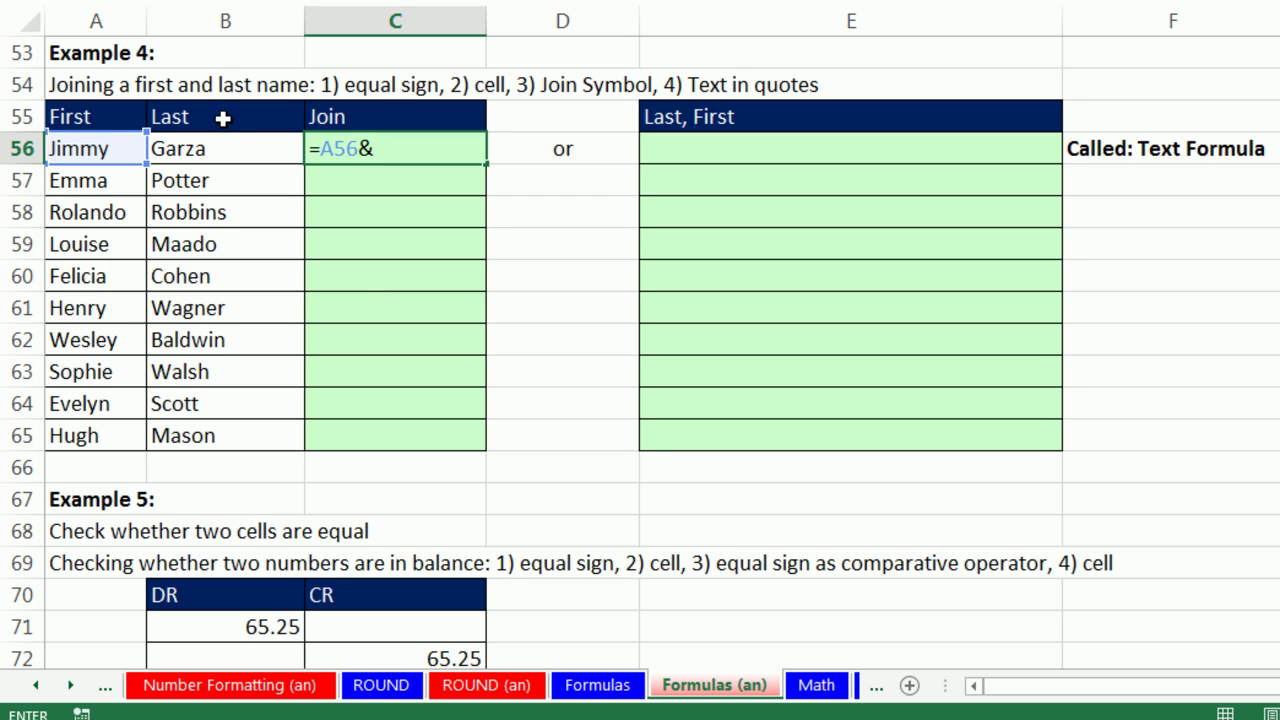
left_click(213, 143)
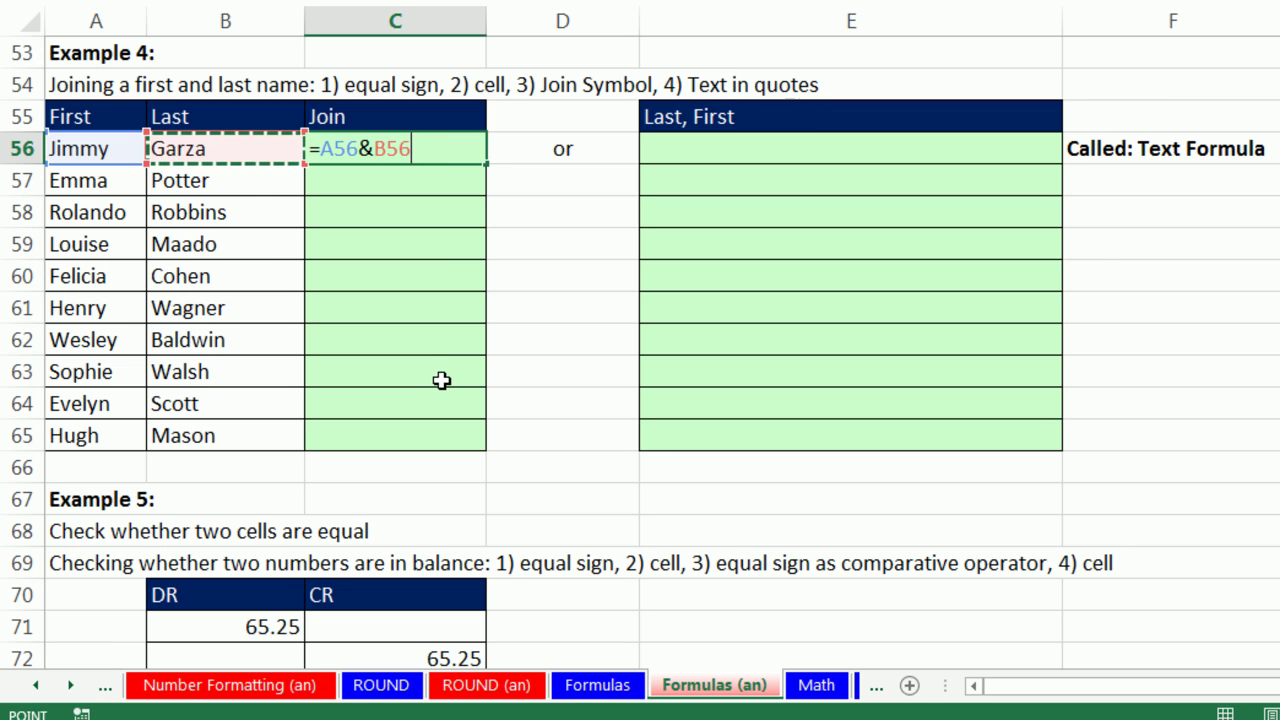
key("ctrl+Return")
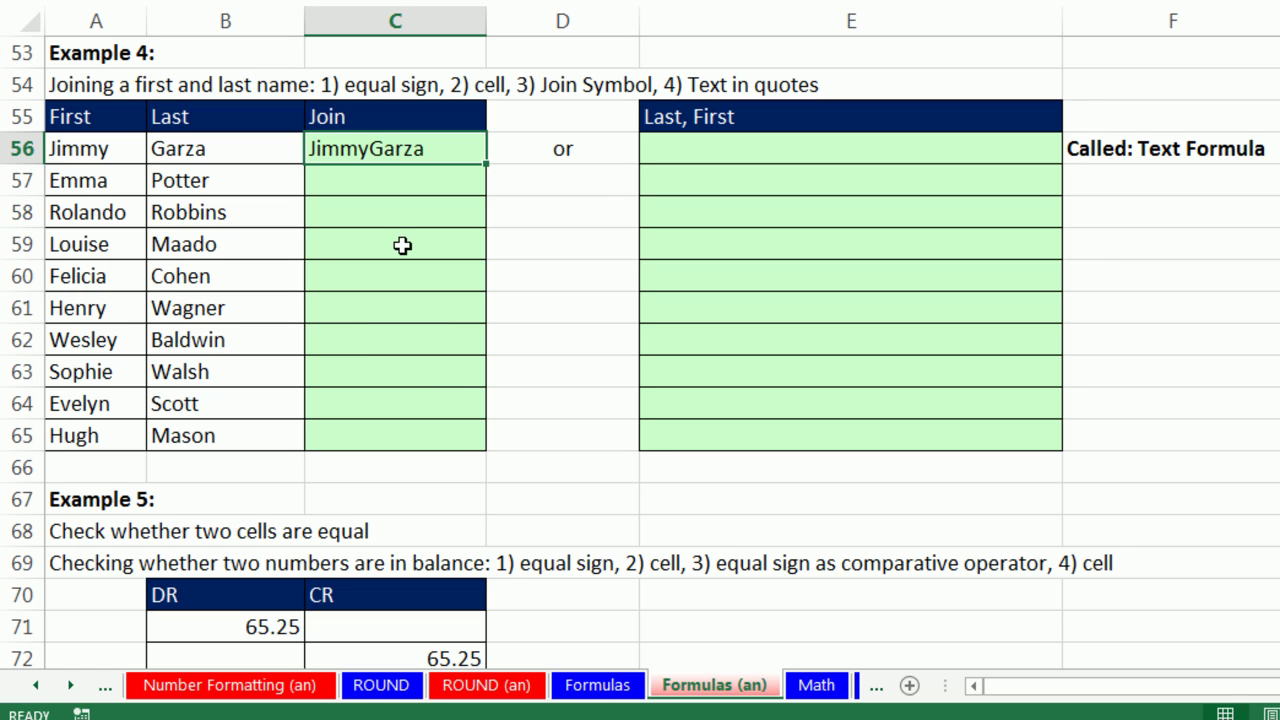
Step: Insert a space in quotes and a second join symbol into C56's formula, making it =A56&" "&B56
key("F2")
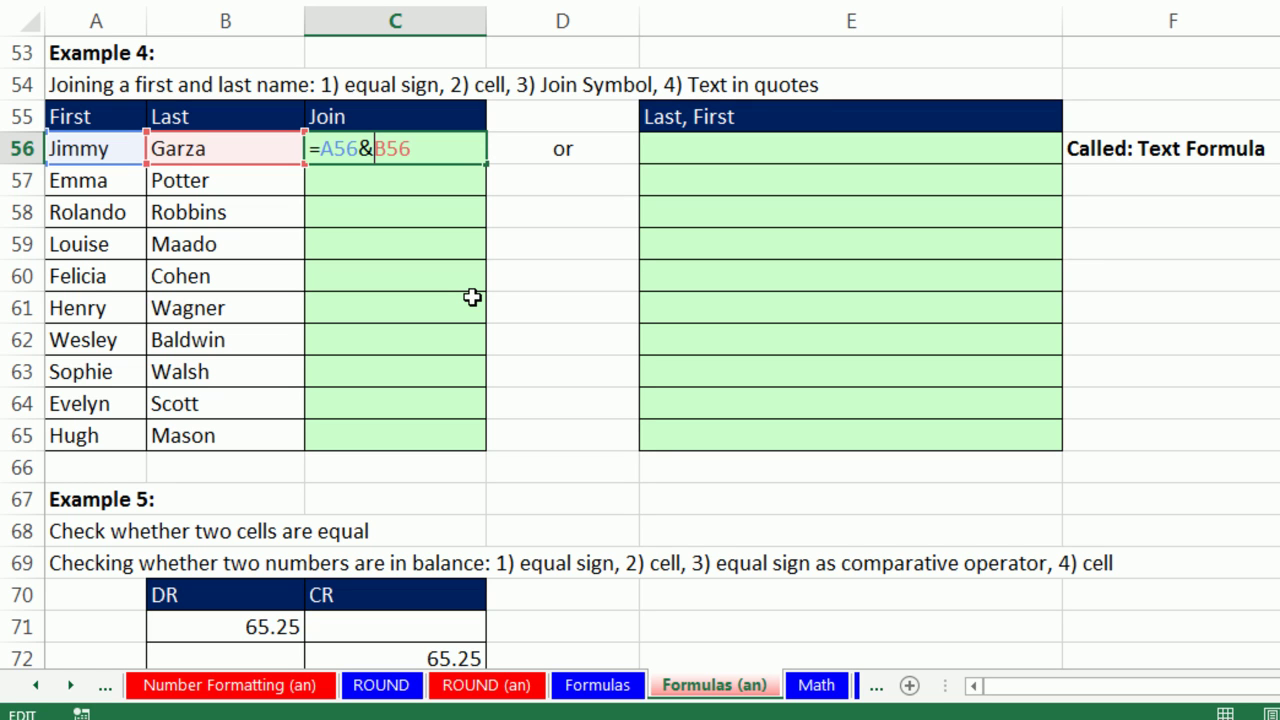
type("\"")
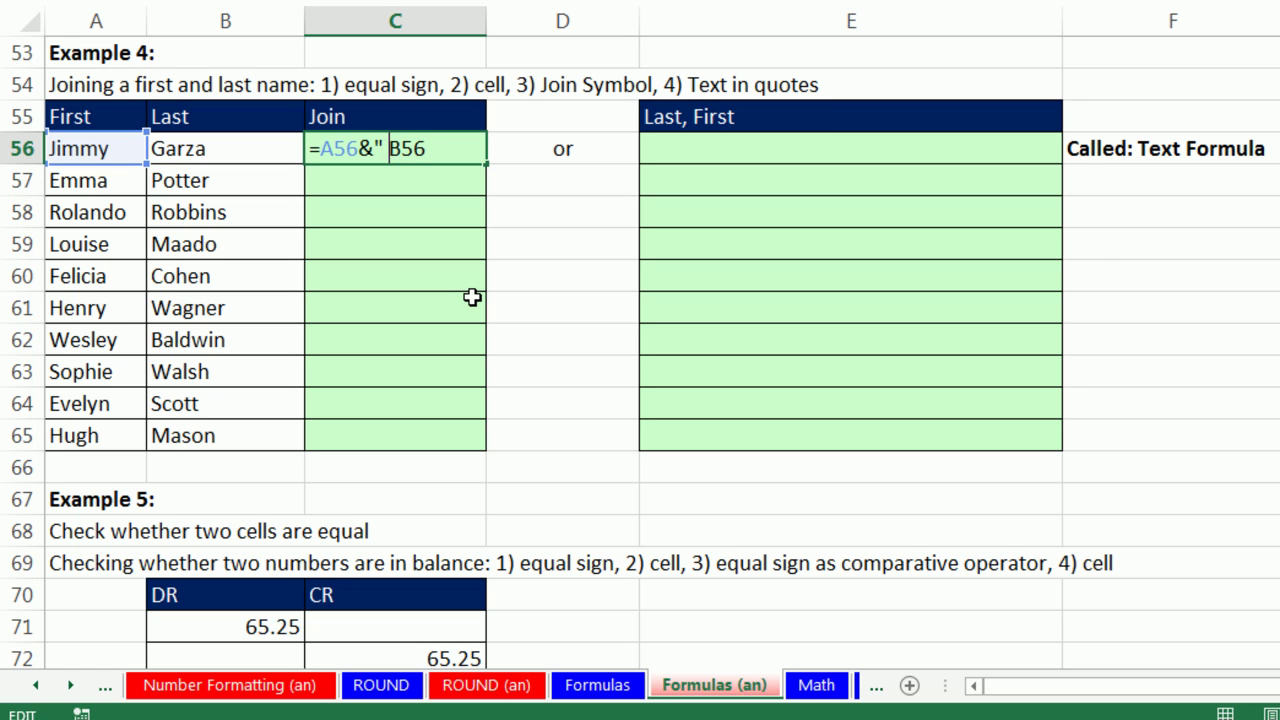
type(" \"")
left_click_drag(373, 143, 398, 145)
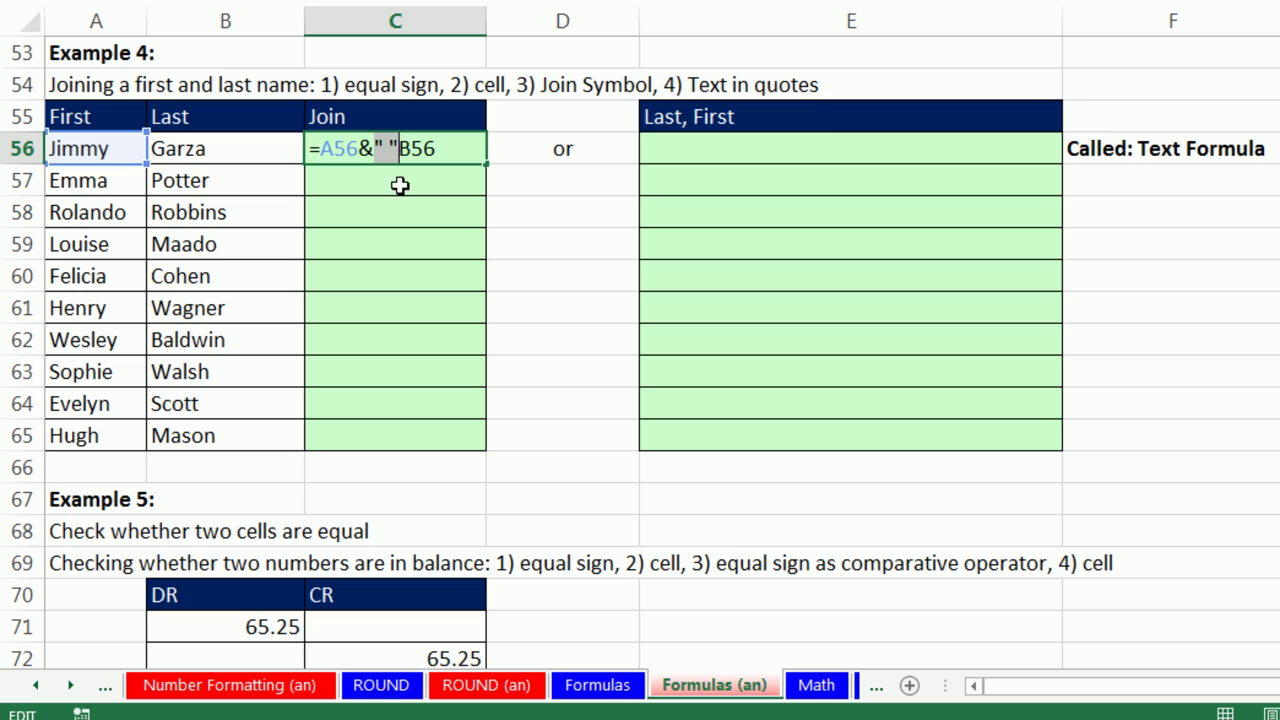
left_click_drag(400, 150, 443, 155)
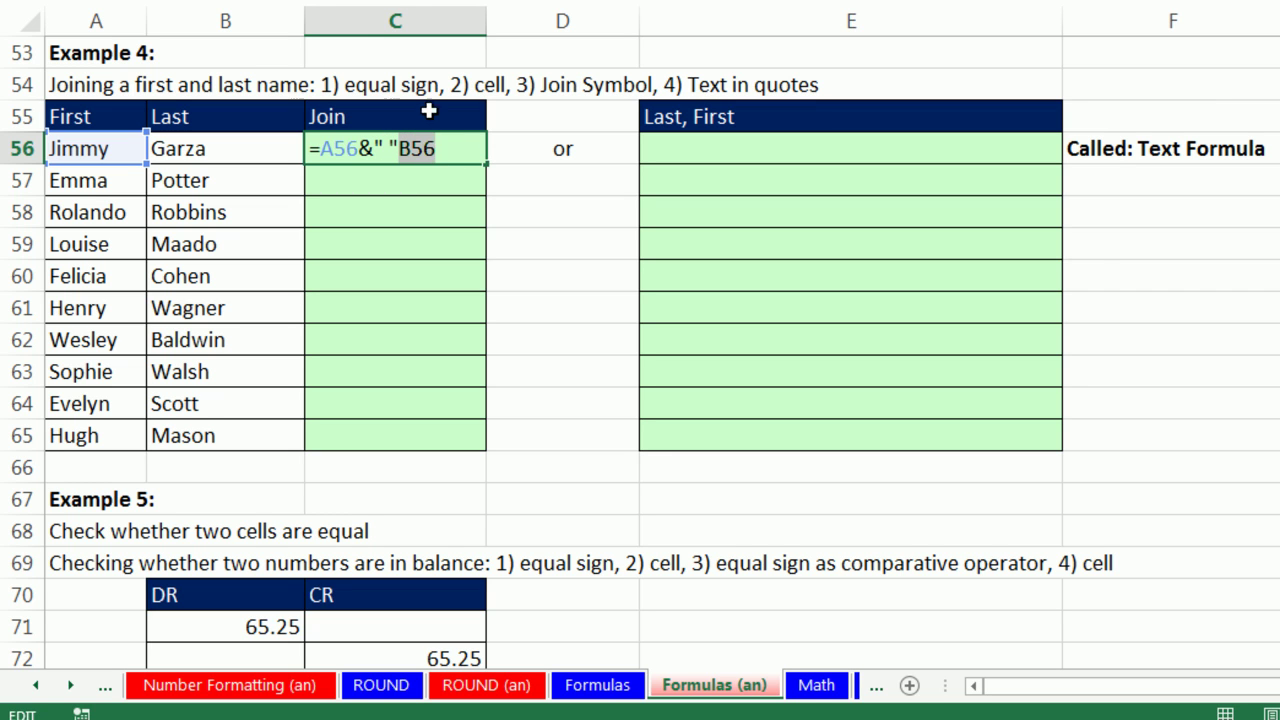
left_click(400, 148)
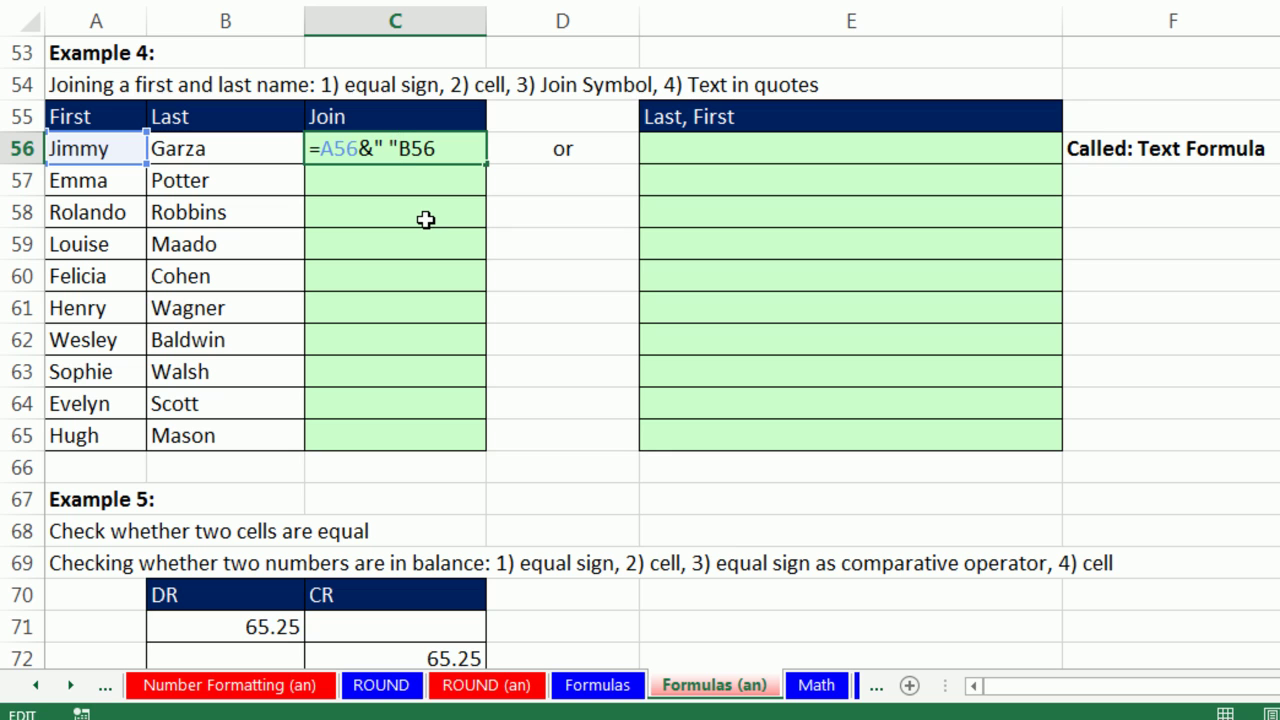
type("&")
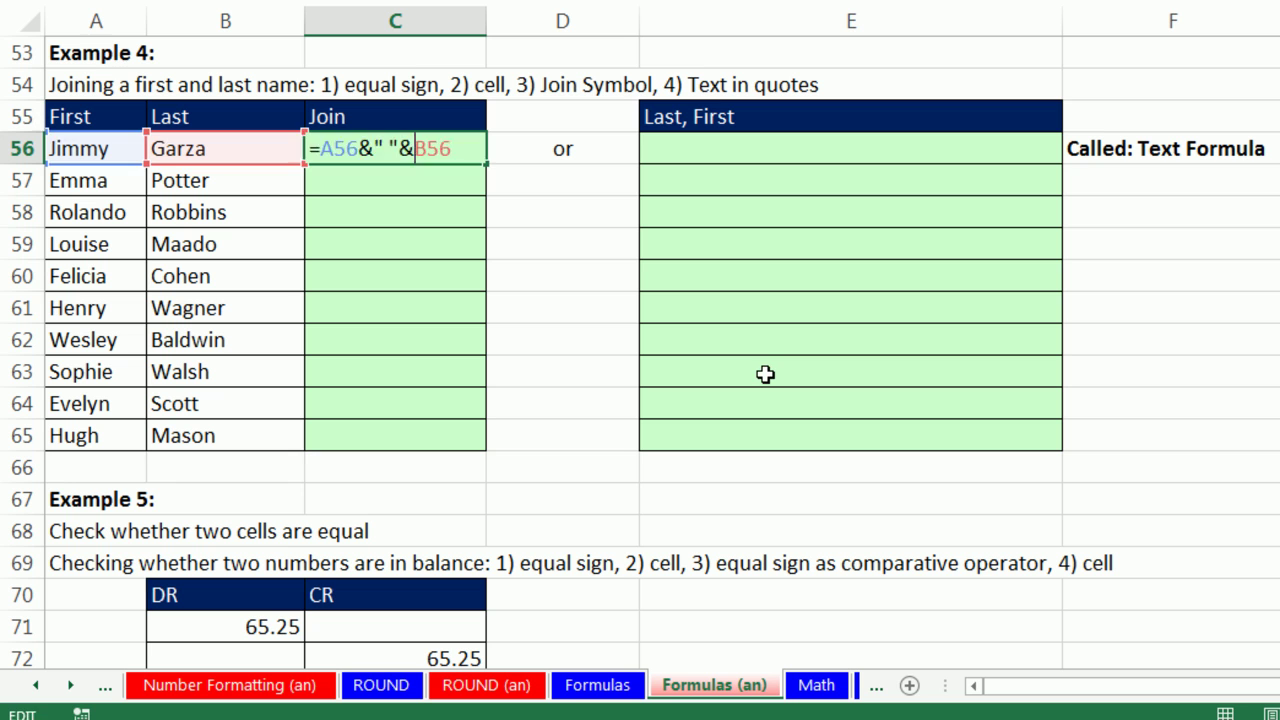
key("ctrl+Return")
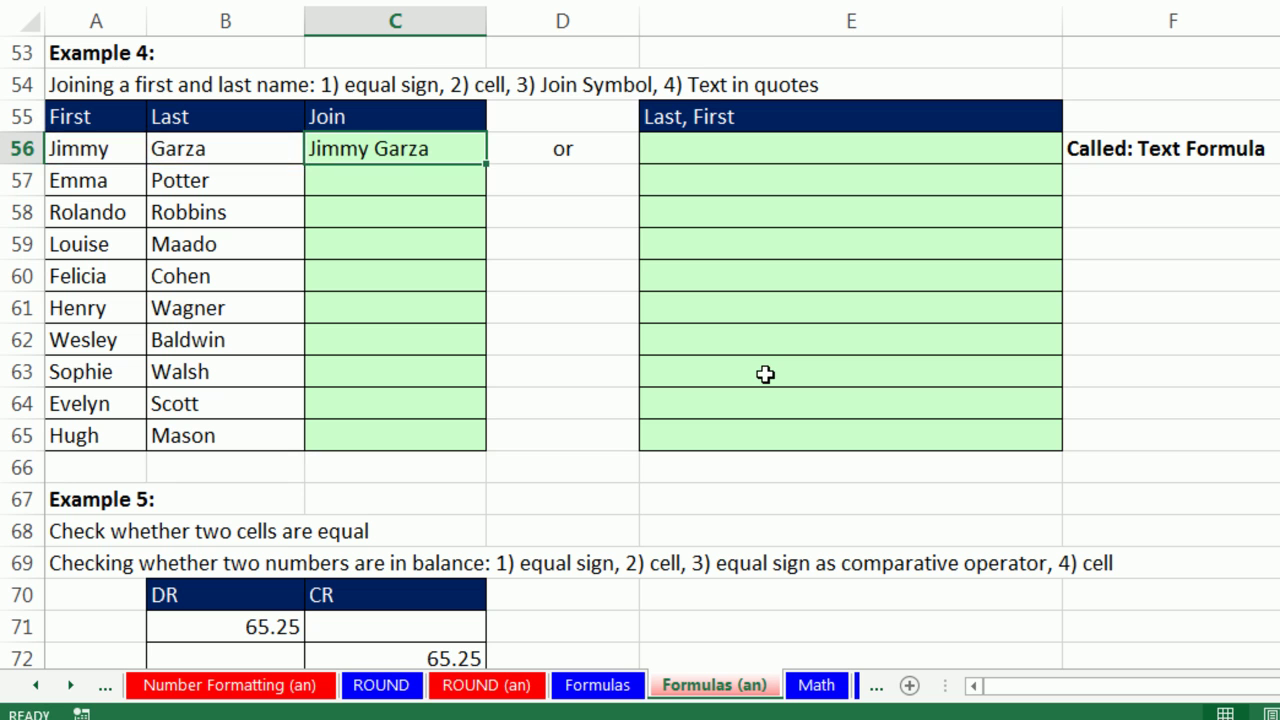
Step: Copy the join formula from C56 down to C65 and check the cell references in the last row
double_click(486, 167)
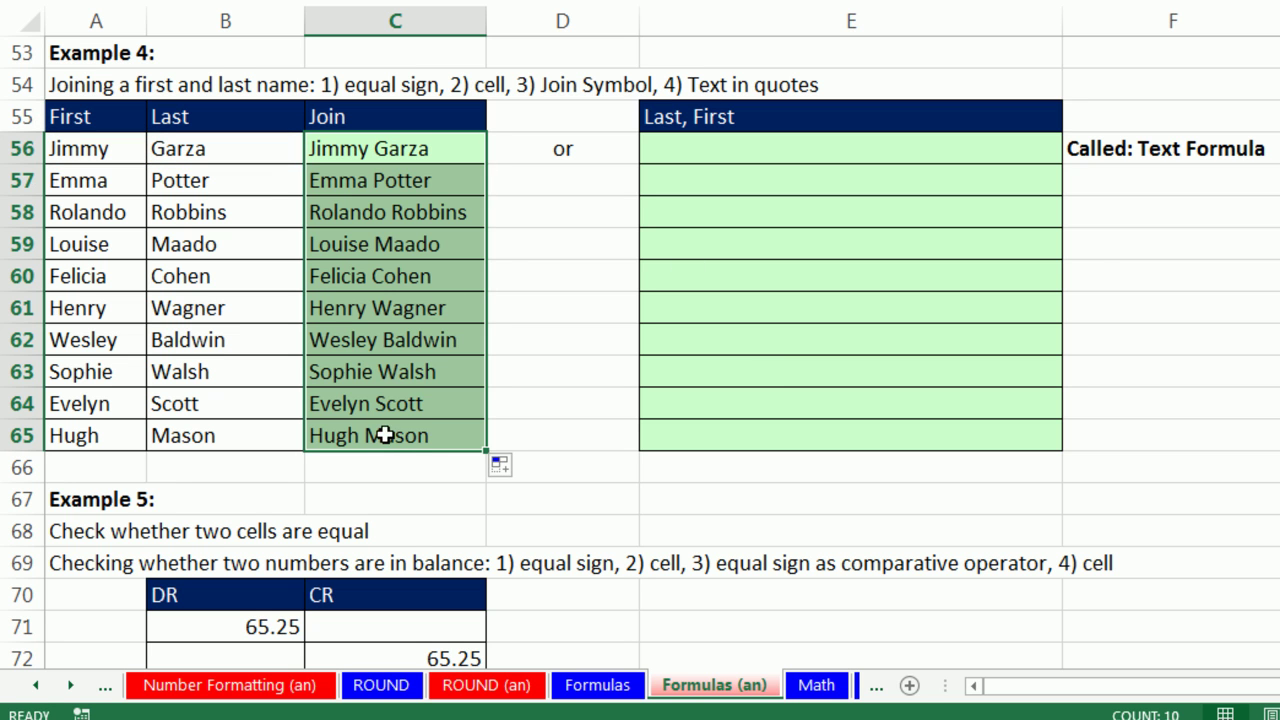
left_click(385, 435)
key("F2")
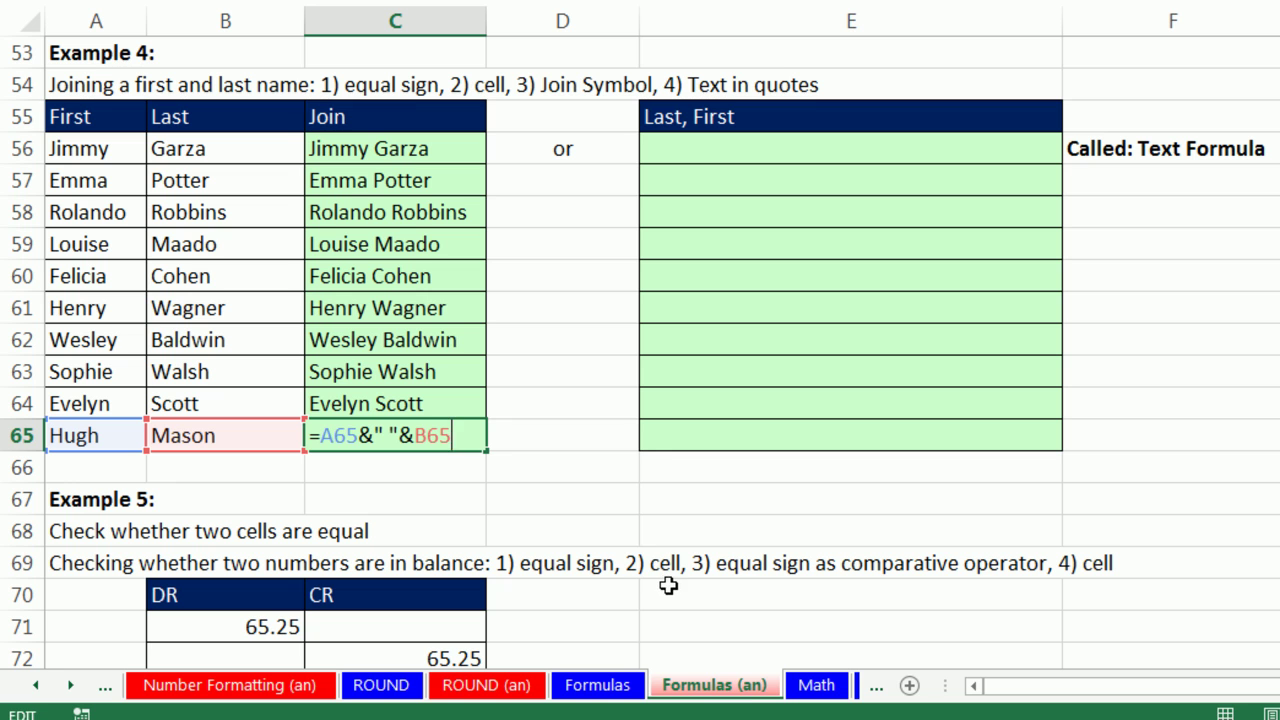
key("Escape")
Step: Review the source names in A56:B65 and the second join symbol in C56's formula, leaving the formula unedited
left_click(77, 148)
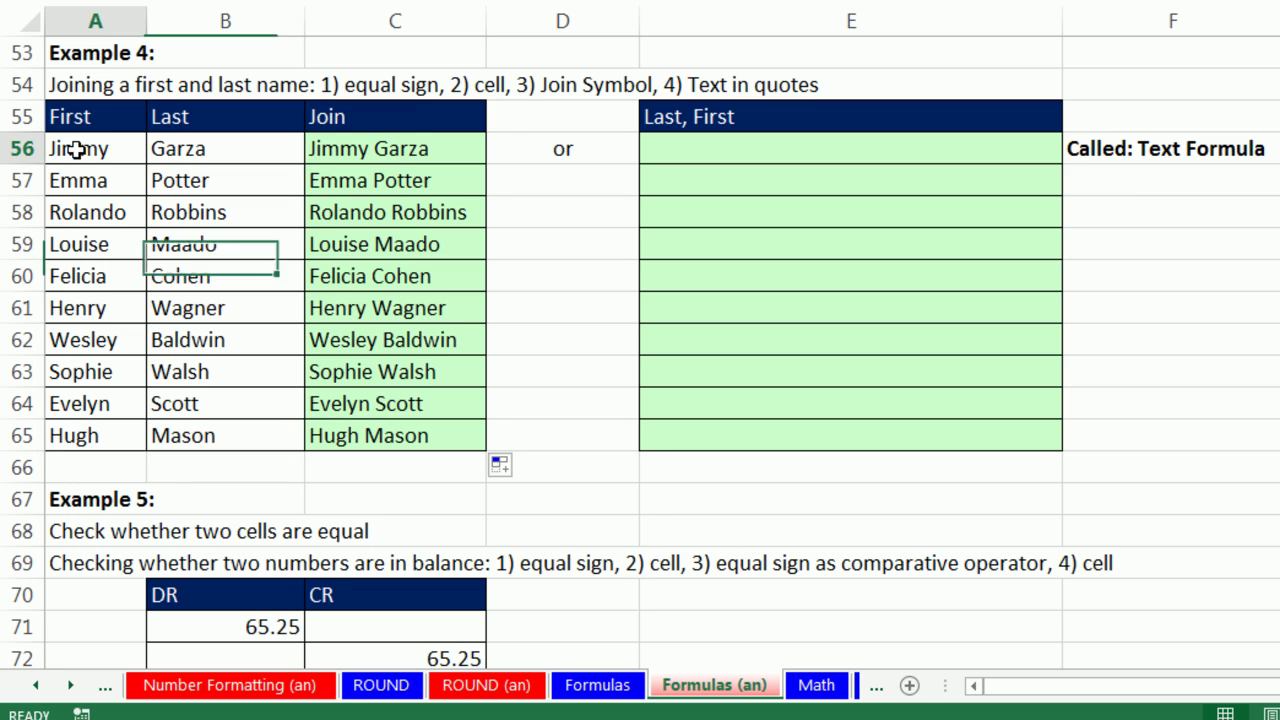
left_click_drag(77, 148, 154, 435)
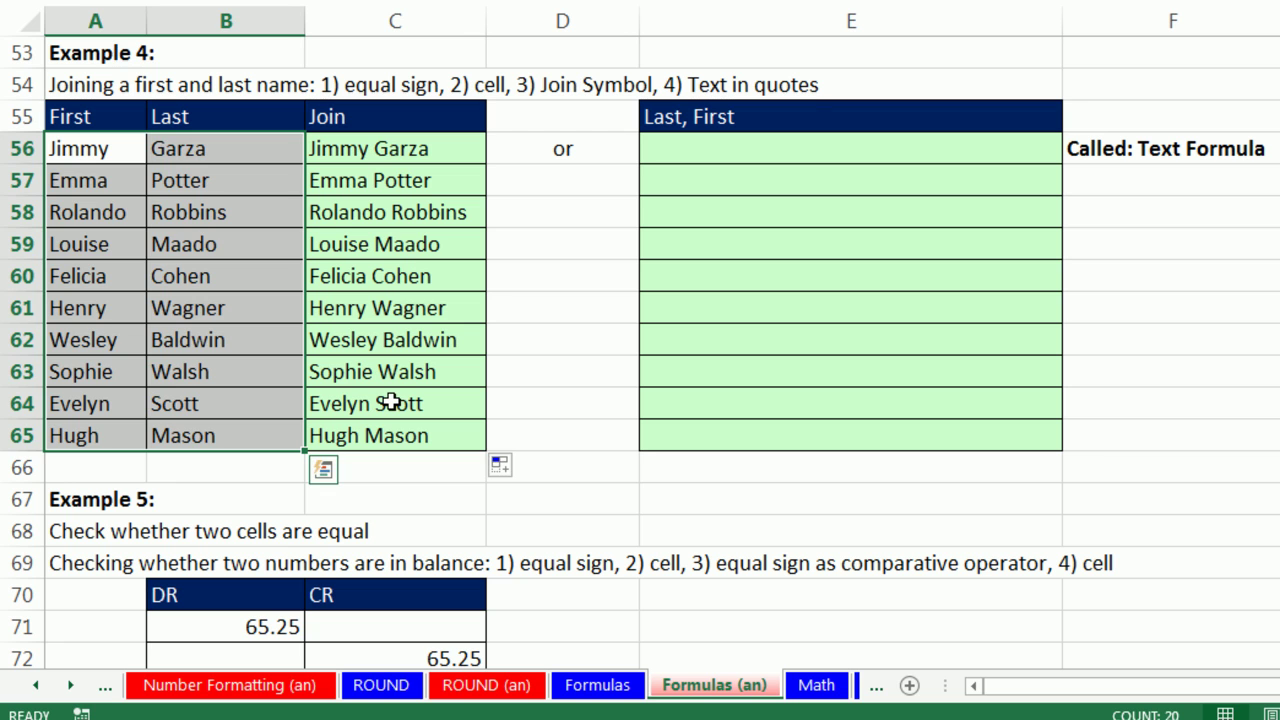
double_click(401, 158)
left_click_drag(399, 148, 414, 148)
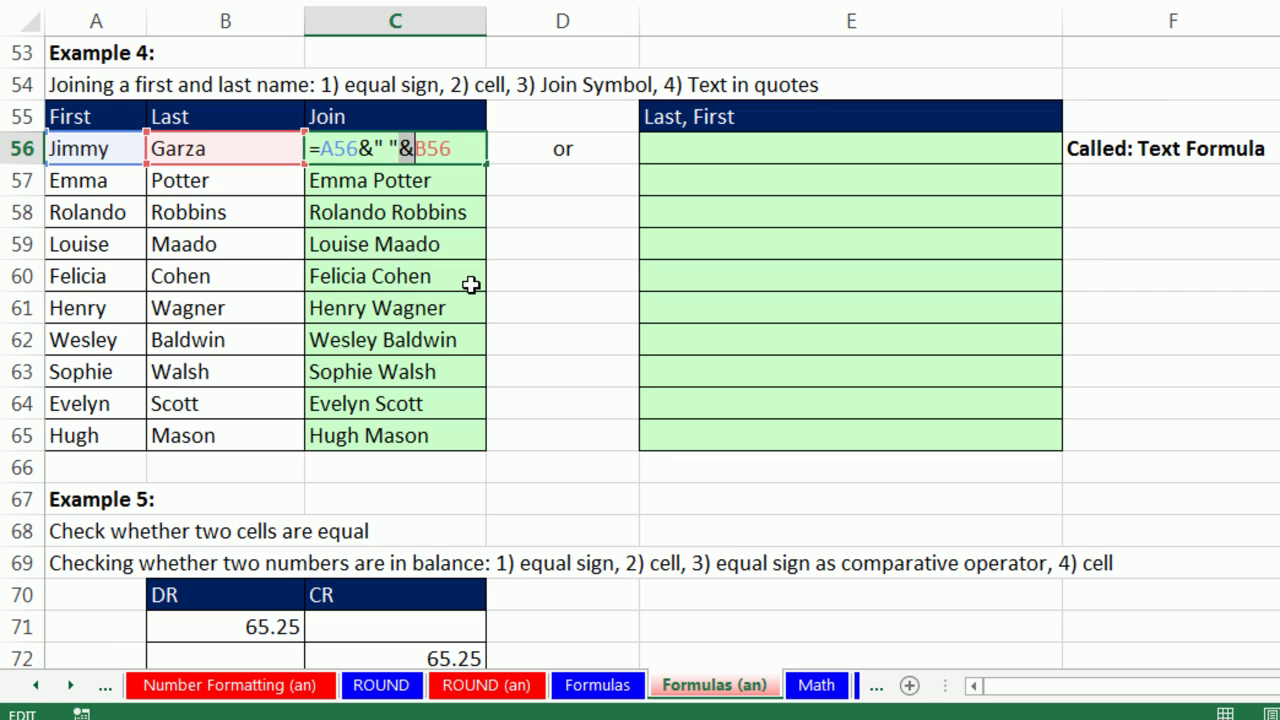
key("Escape")
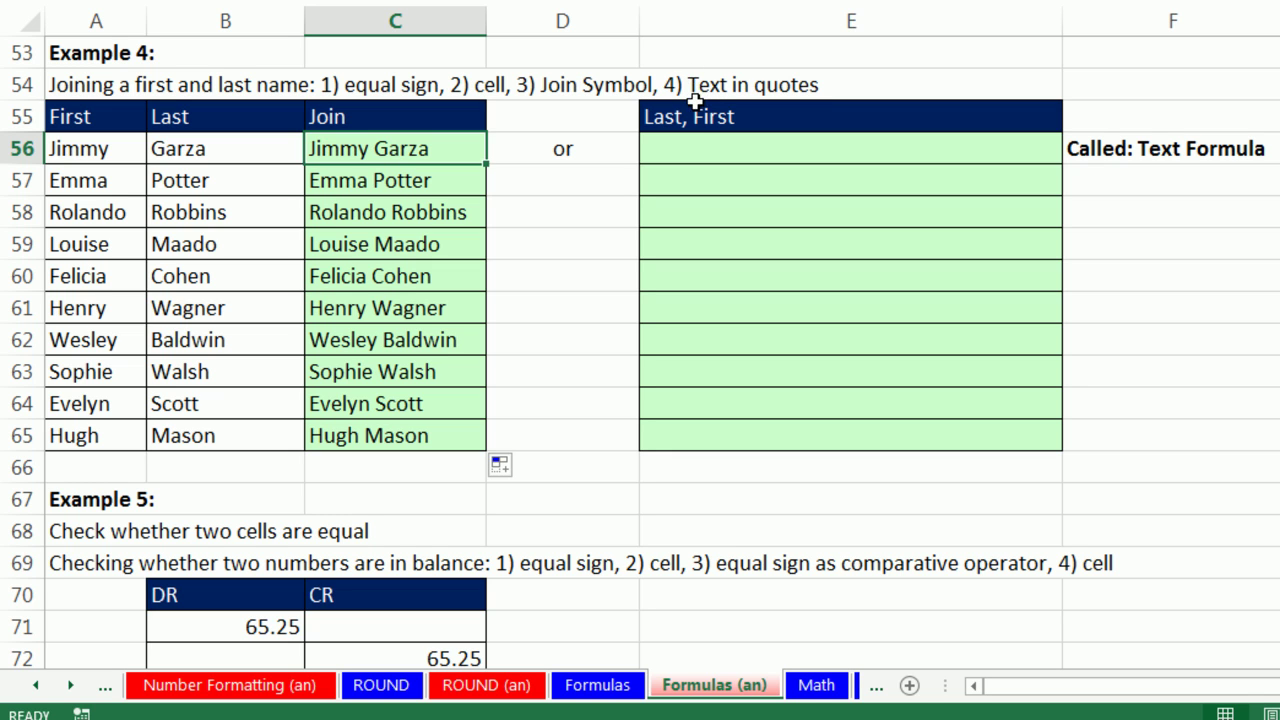
Step: Join last and first name with a comma and space in E56 using the formula =B56&", "&A56
left_click(695, 146)
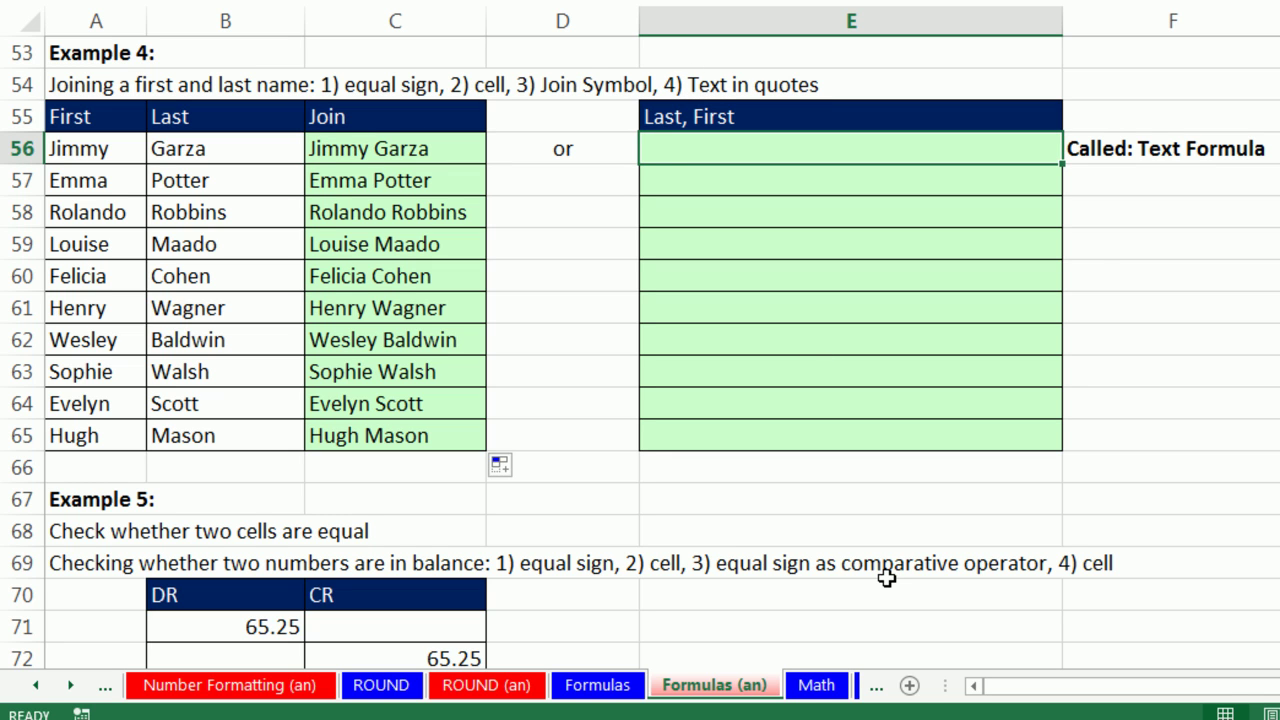
type("=")
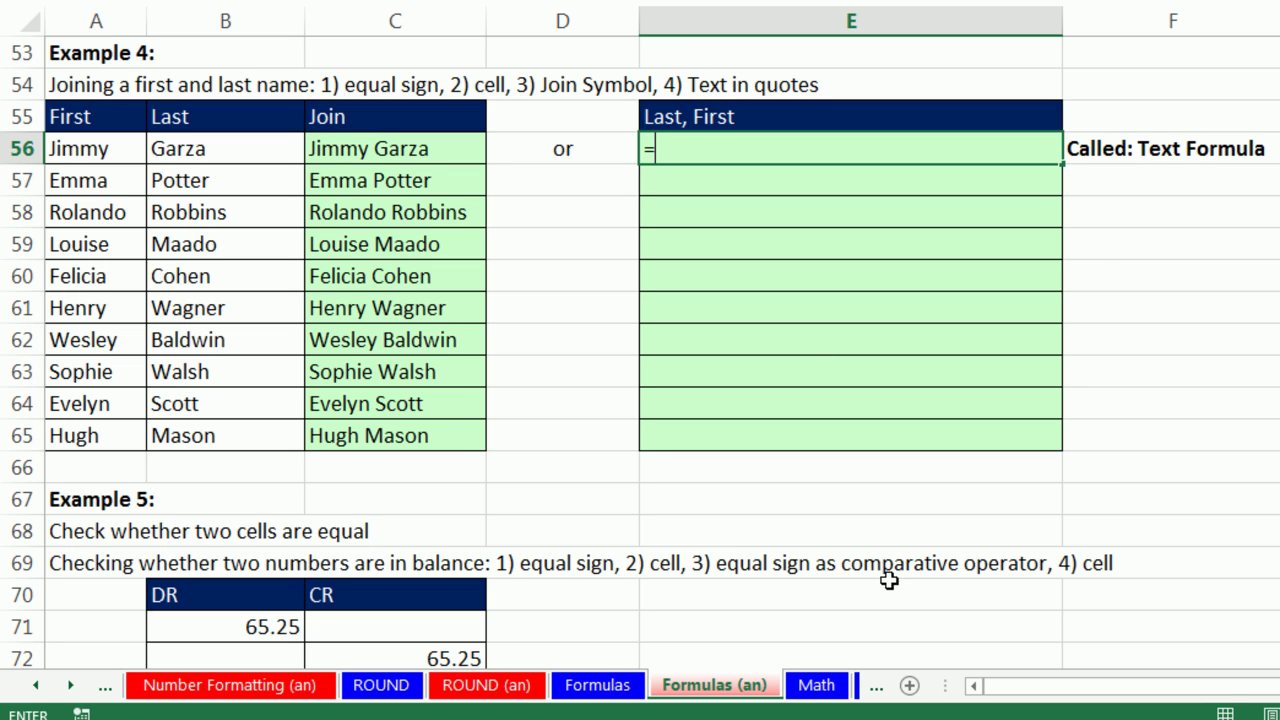
left_click(268, 147)
type("&\",")
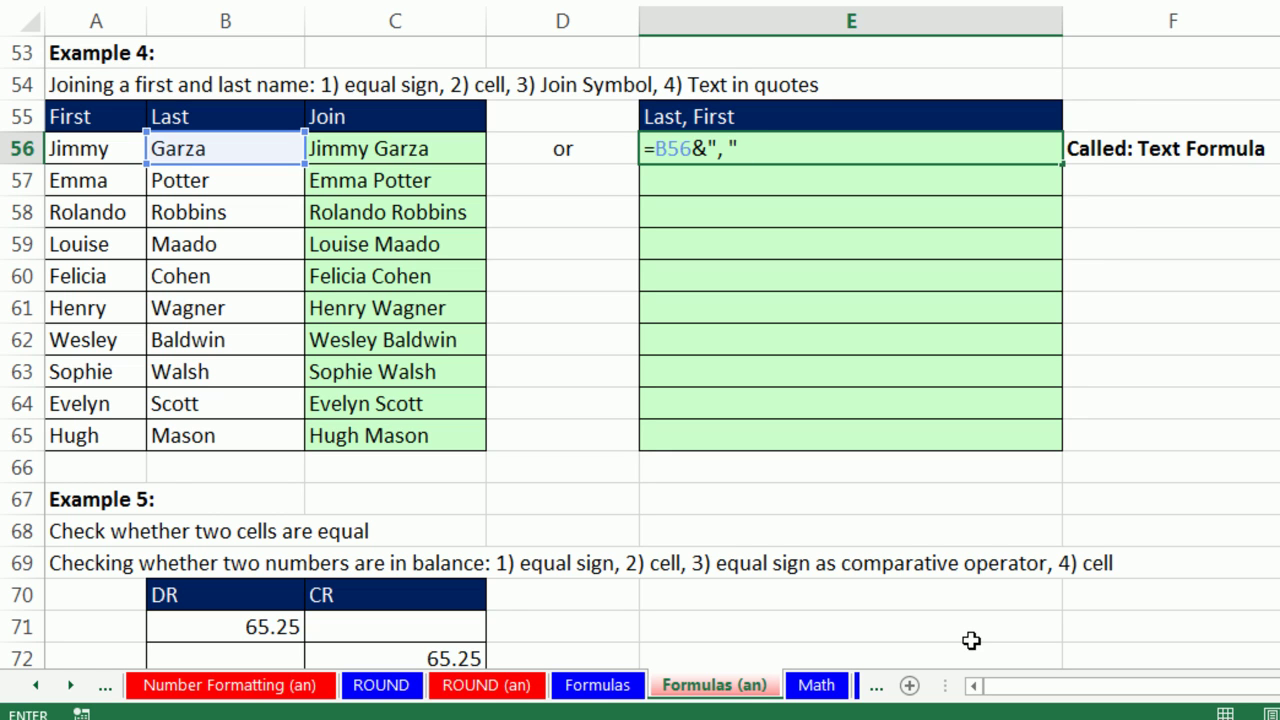
type("&")
left_click(125, 140)
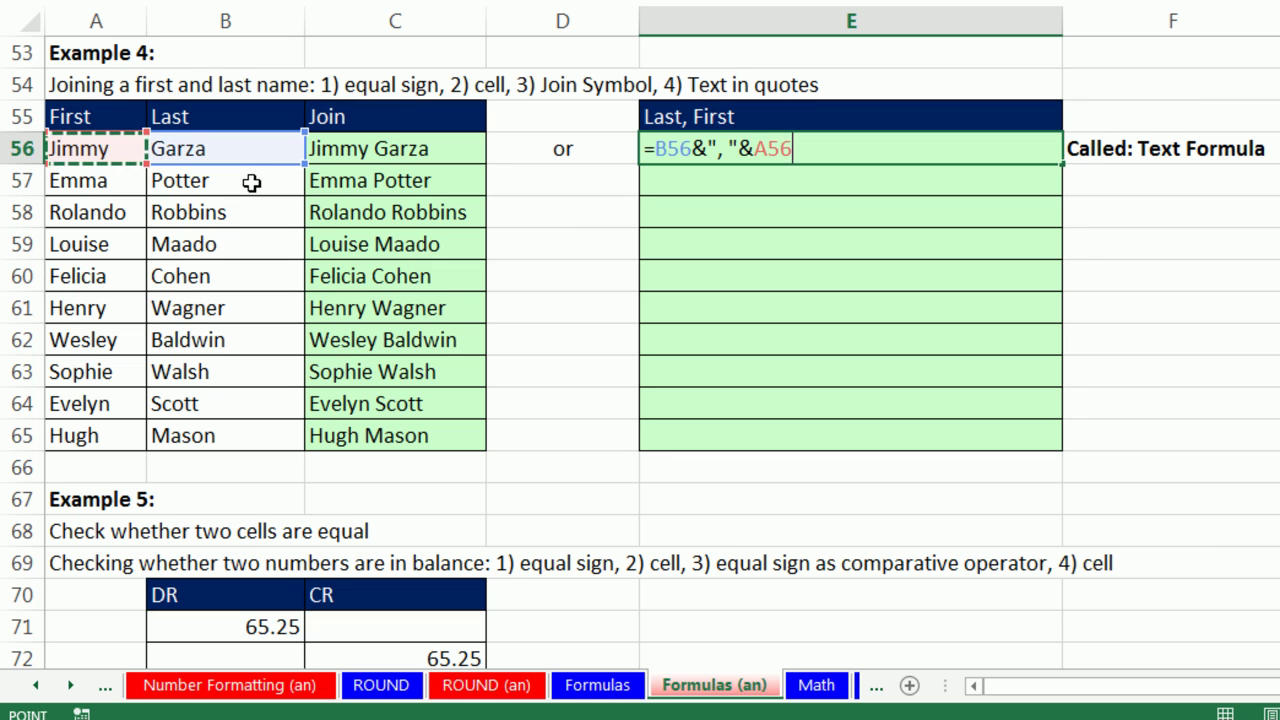
key("ctrl+Return")
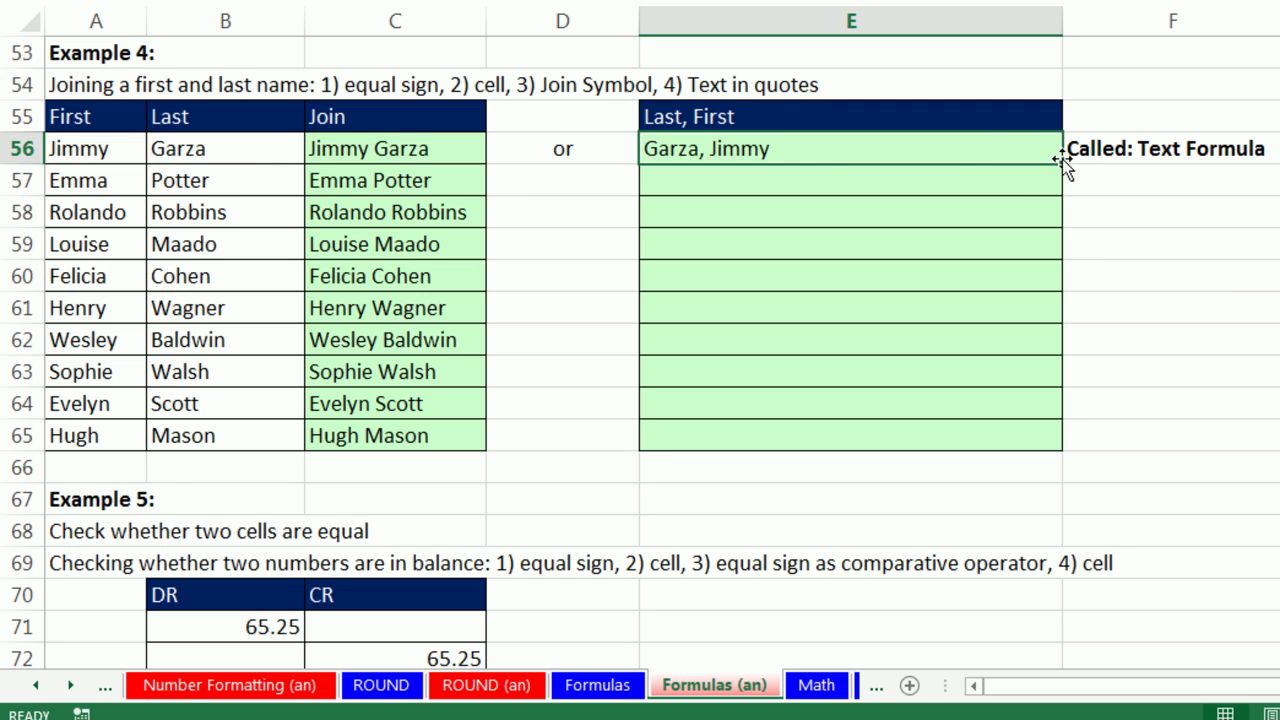
Step: Copy the Last, First formula from E56 down to E65 and check the cell references in the last row
left_click_drag(1063, 171, 1060, 450)
left_click(734, 437)
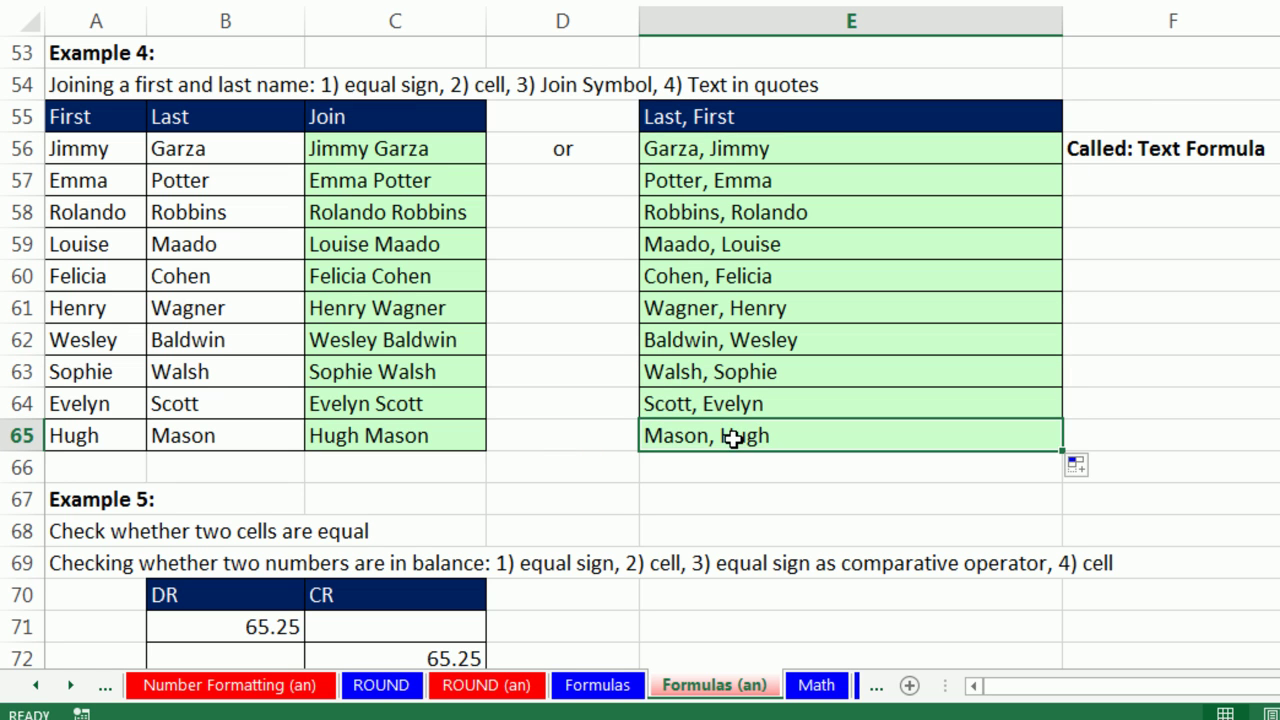
key("F2")
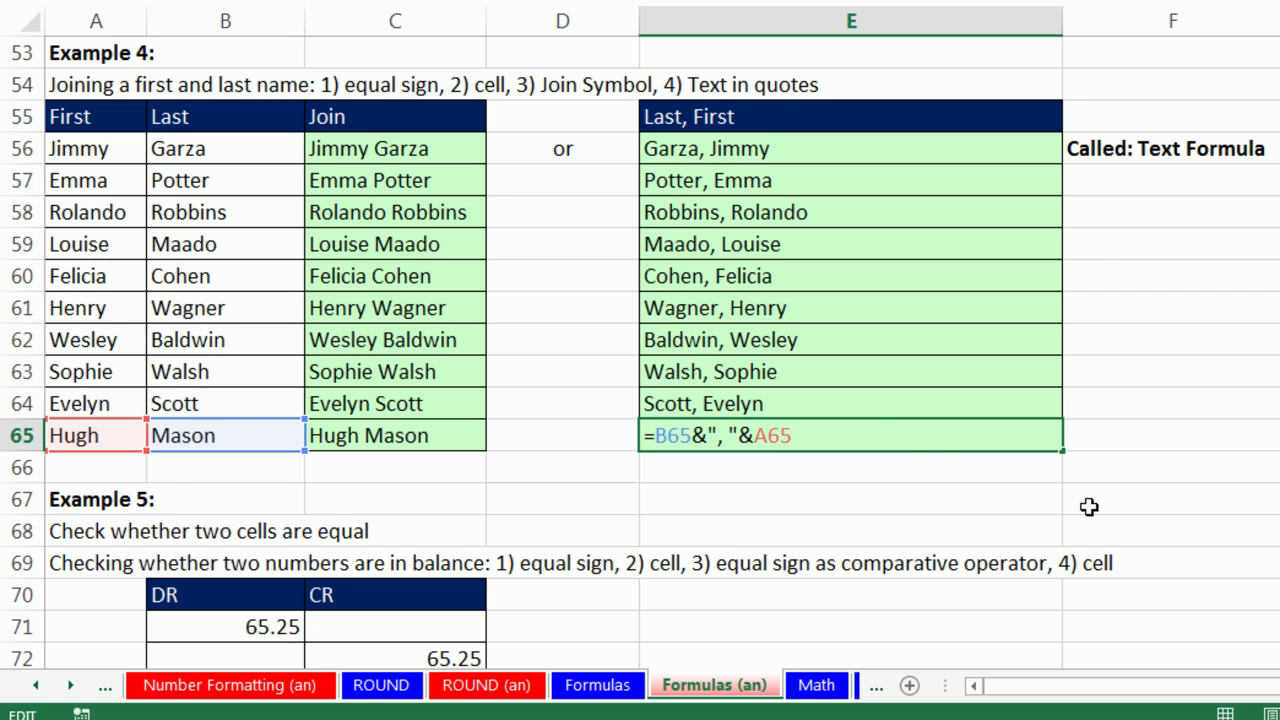
key("ctrl+Return")
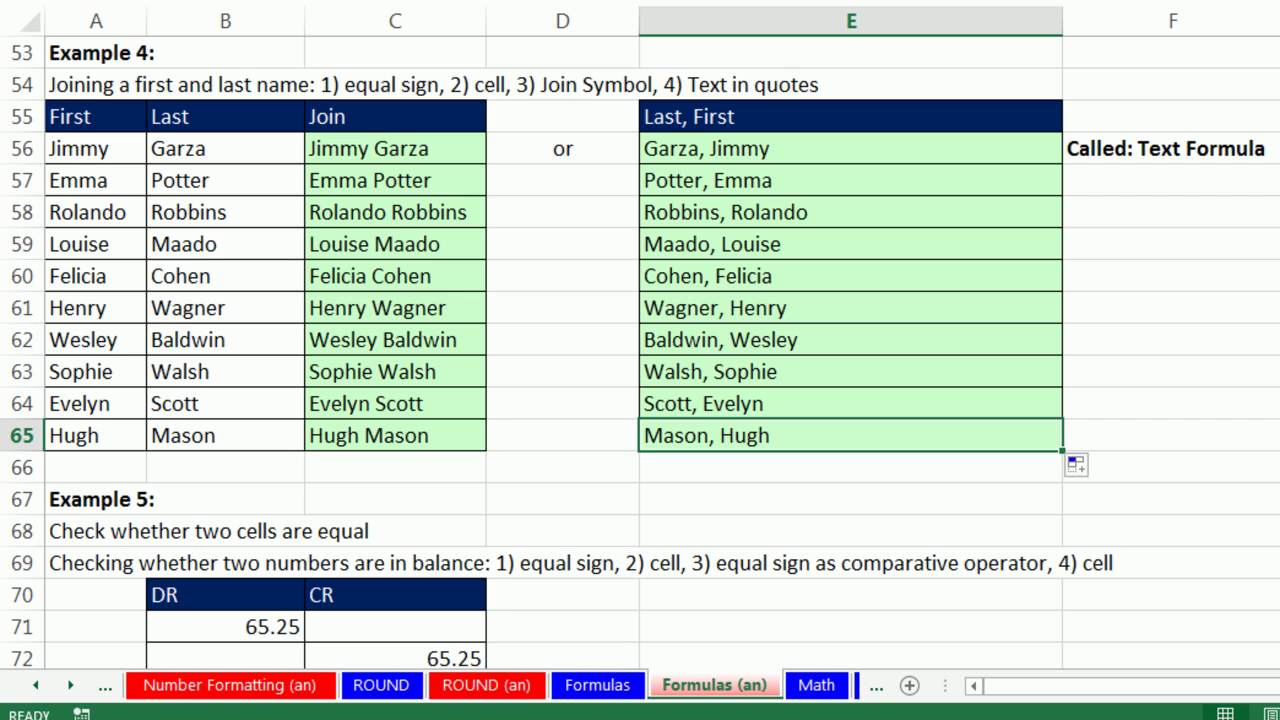
Step: In Example 5's Balance? cell, B79, compare the DR and CR totals with the logical formula =B77=C77
scroll(640, 350, "down", 1)
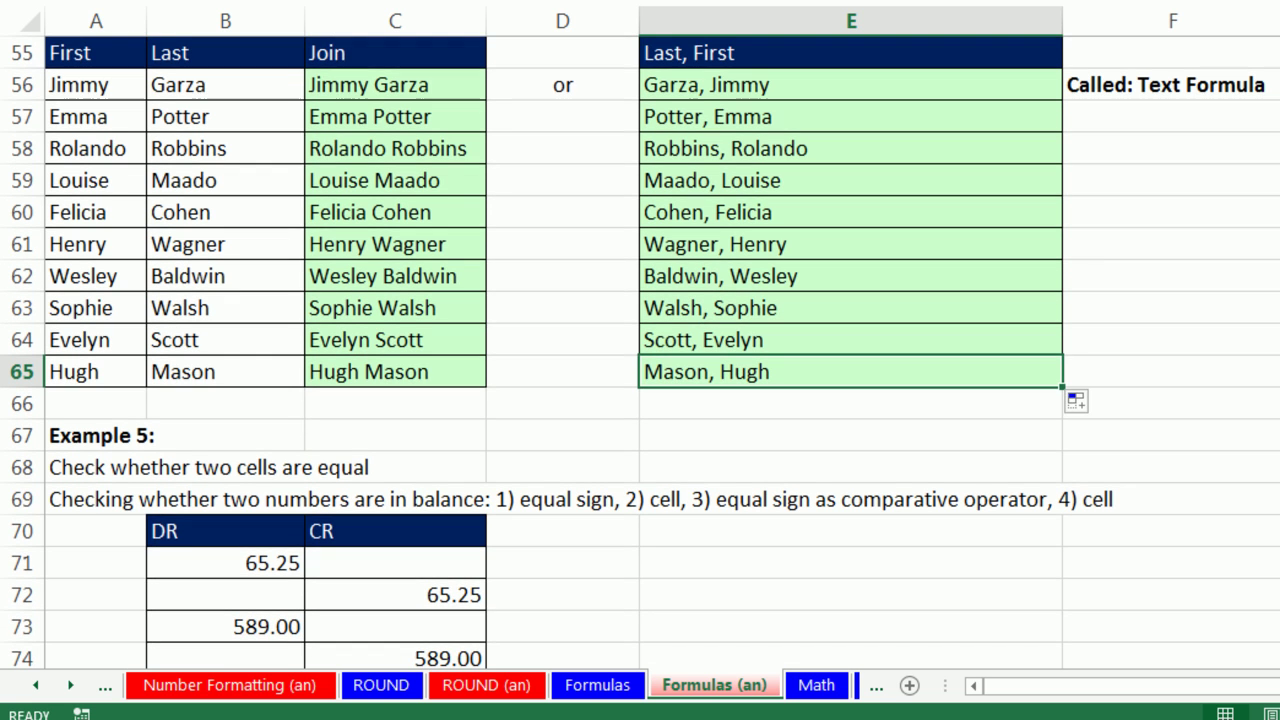
scroll(640, 350, "down", 3)
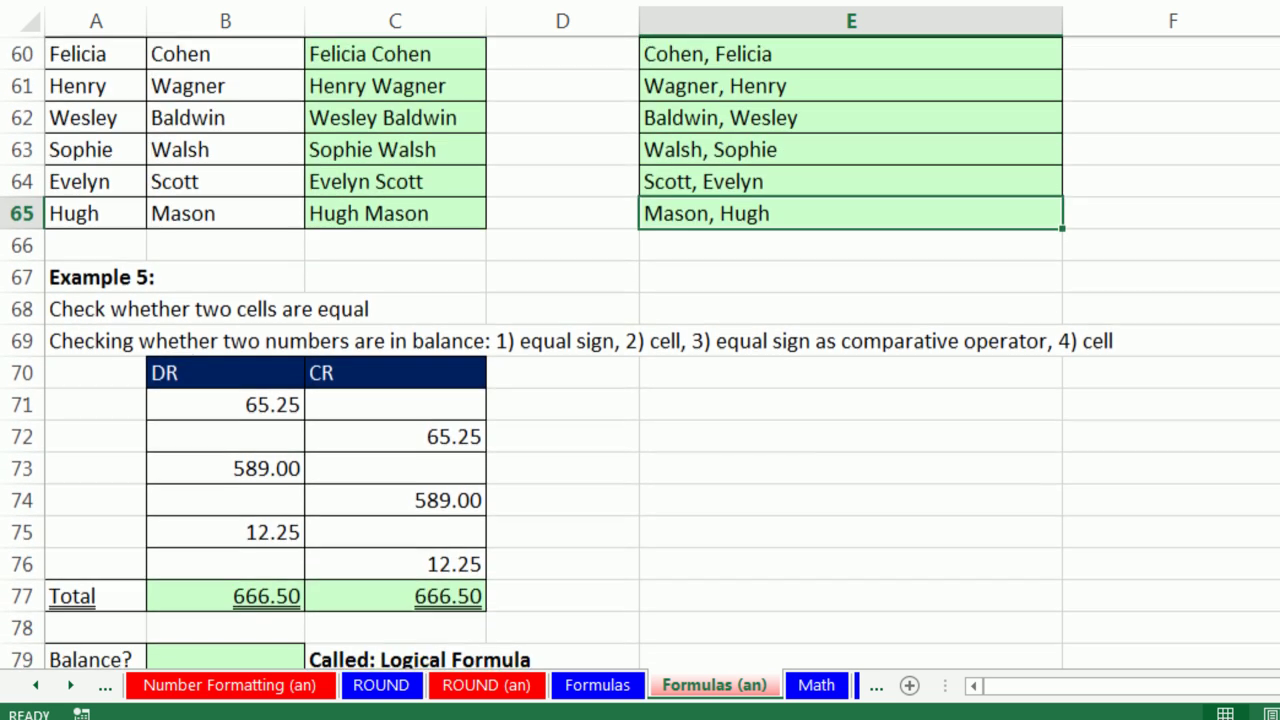
scroll(800, 494, "down", 2)
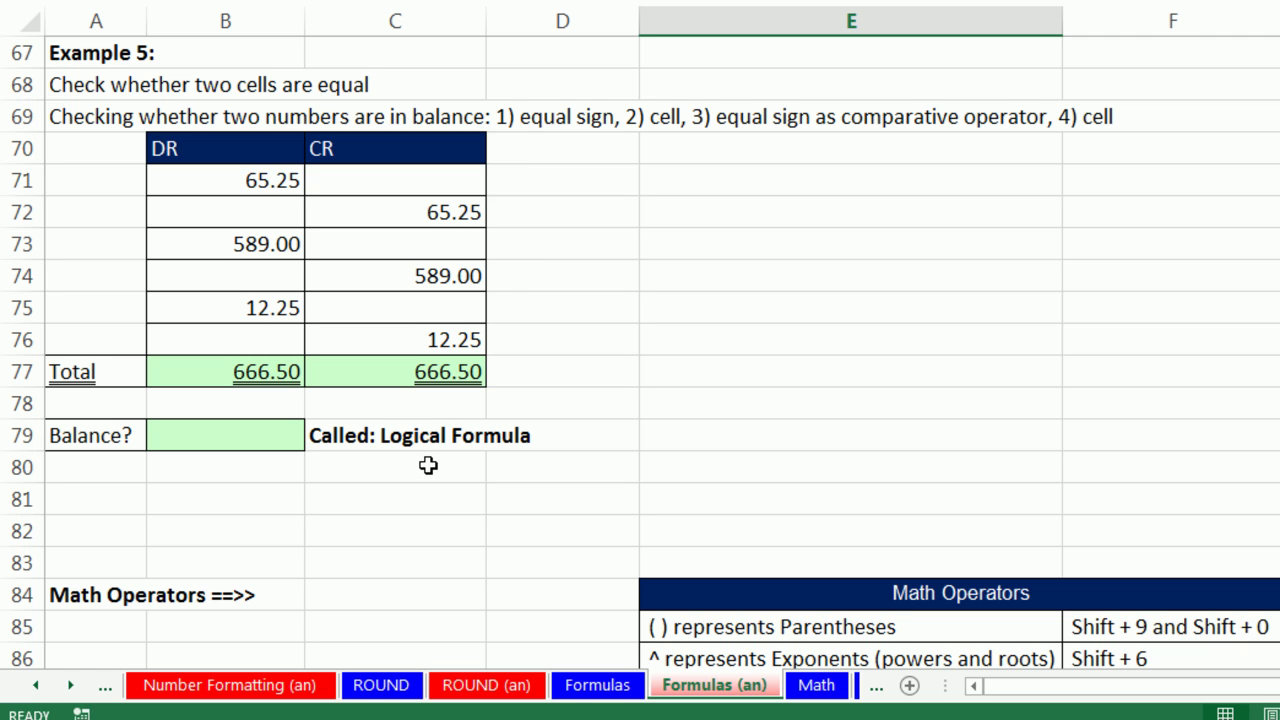
left_click(257, 434)
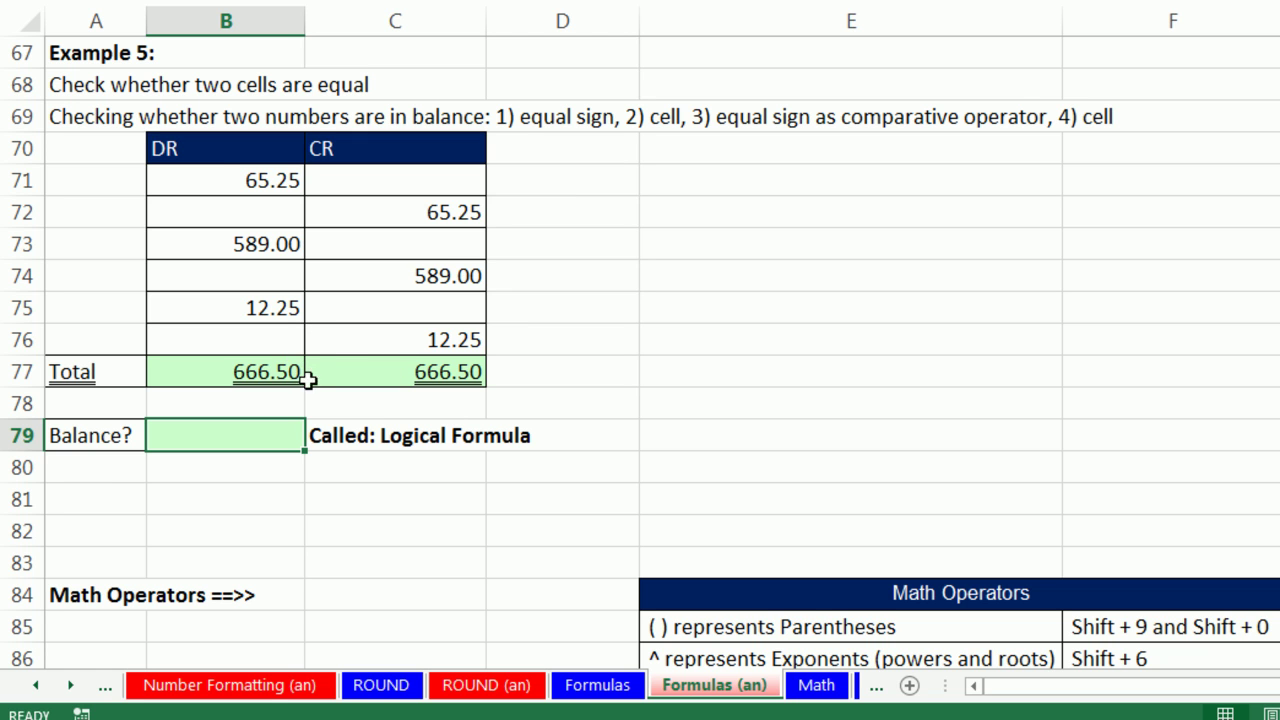
left_click_drag(222, 180, 379, 372)
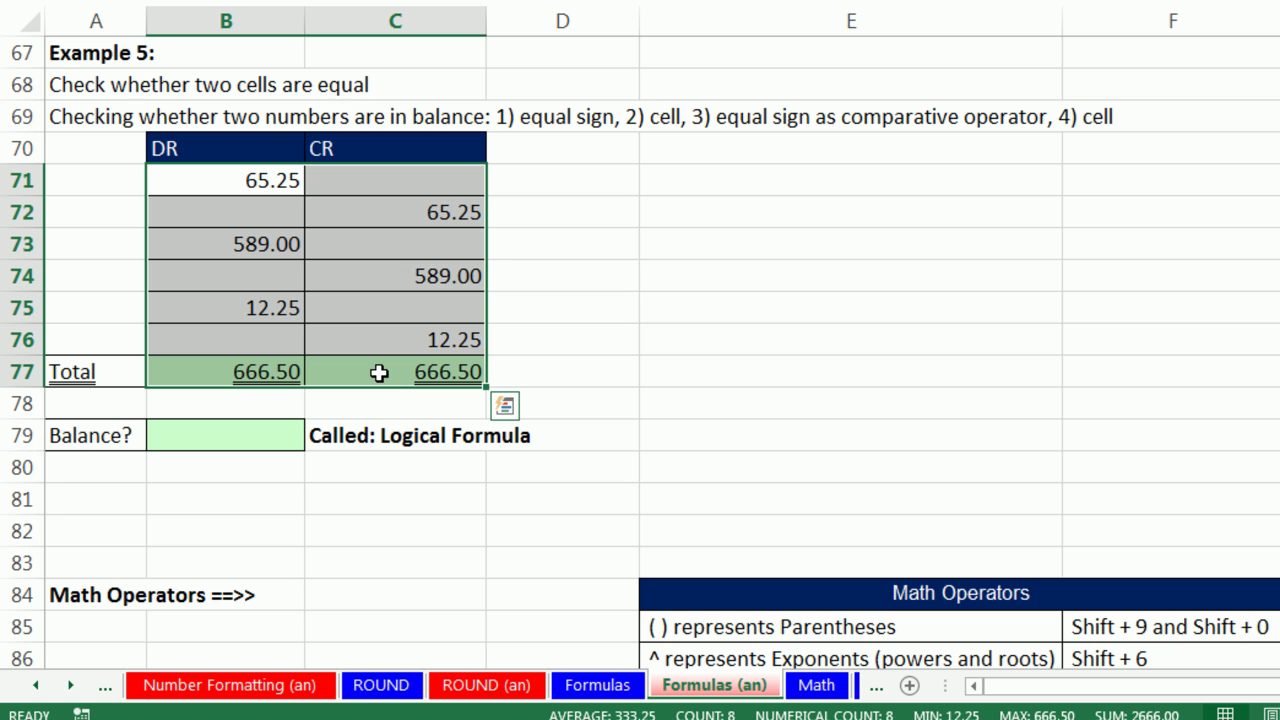
left_click(250, 437)
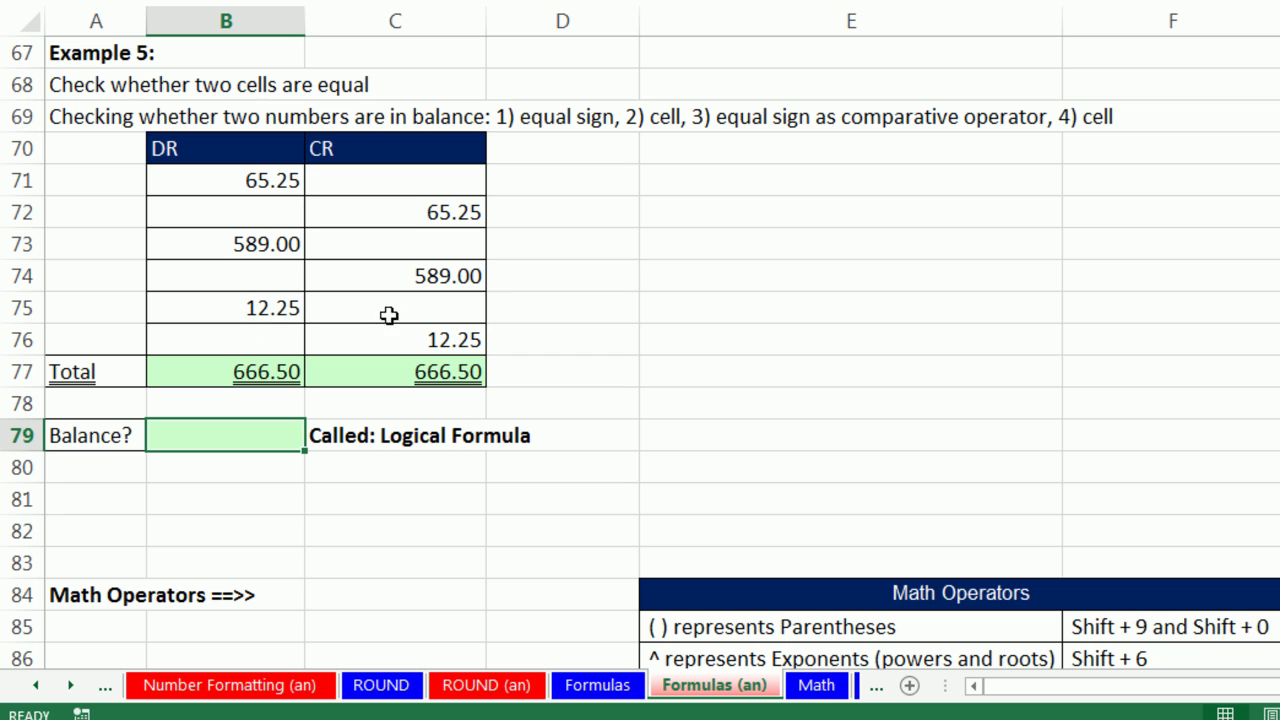
type("=")
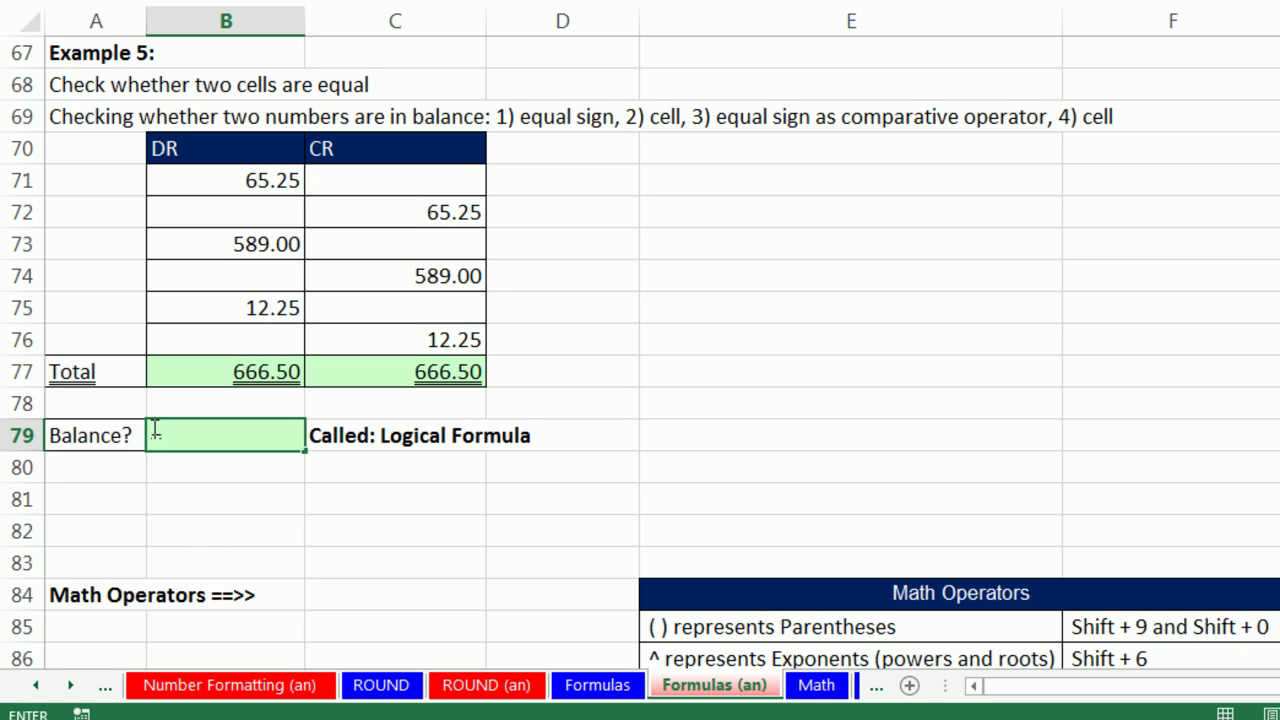
left_click(195, 367)
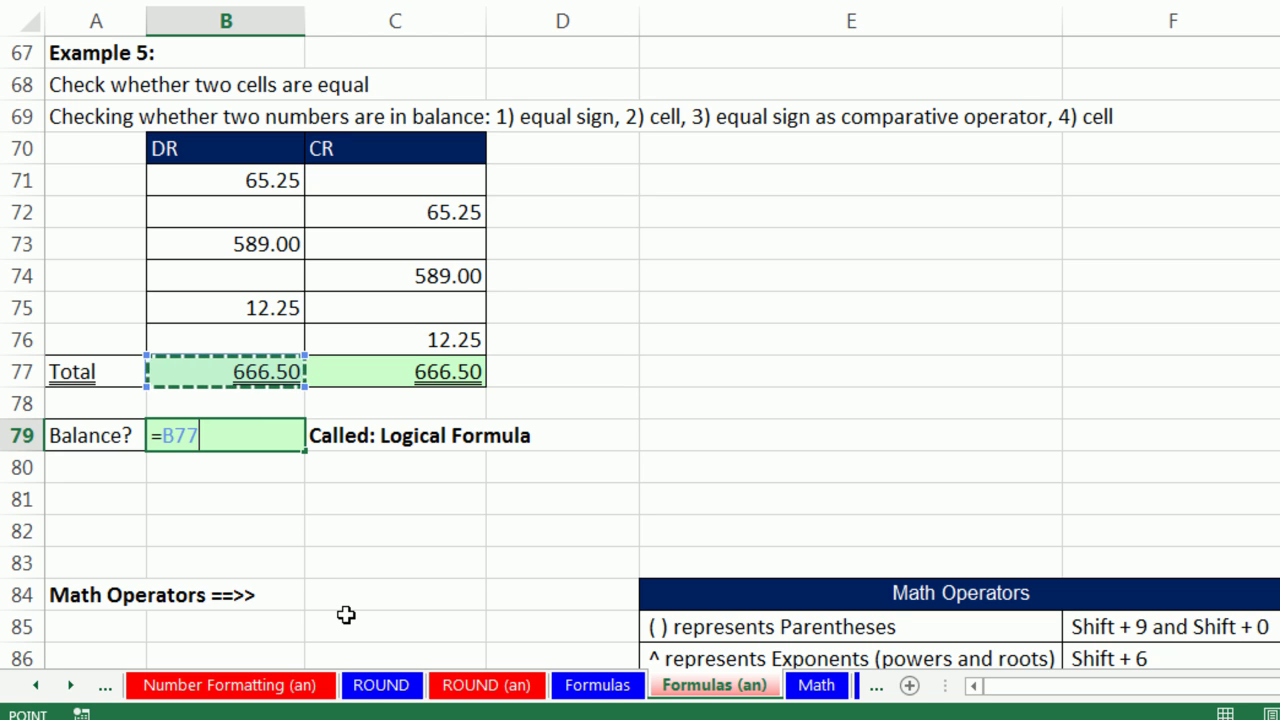
type("=")
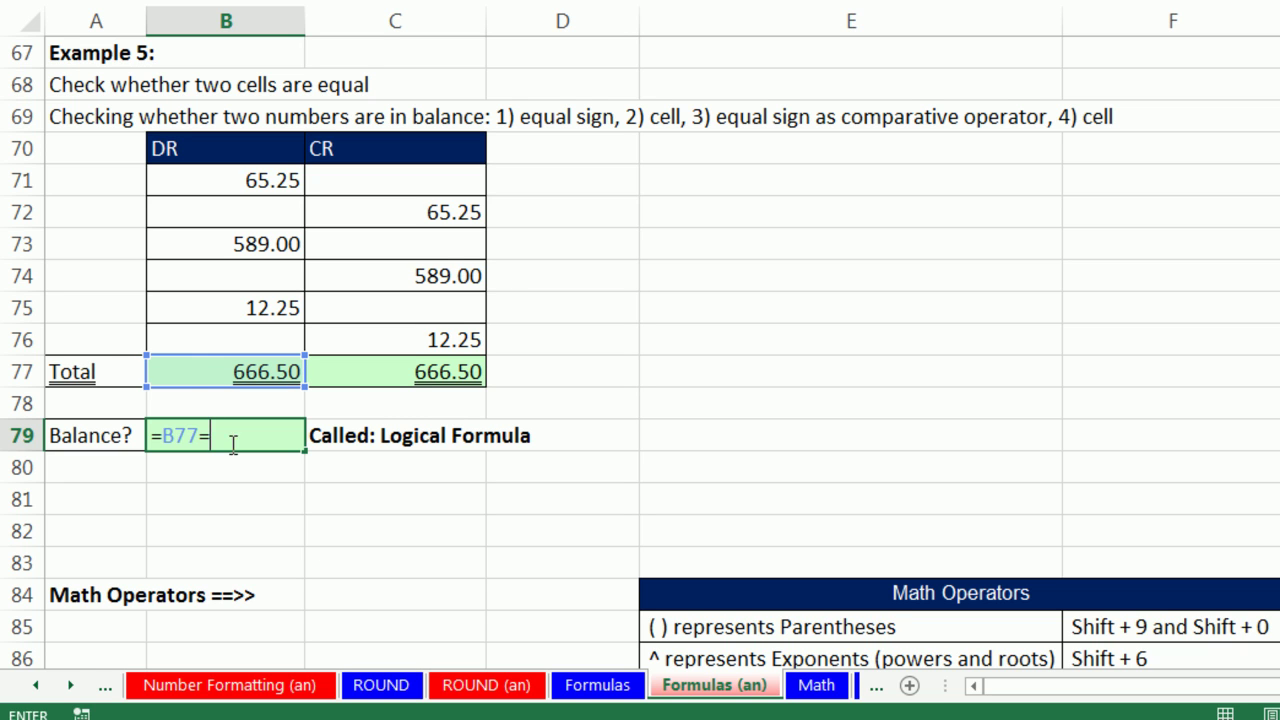
left_click(364, 372)
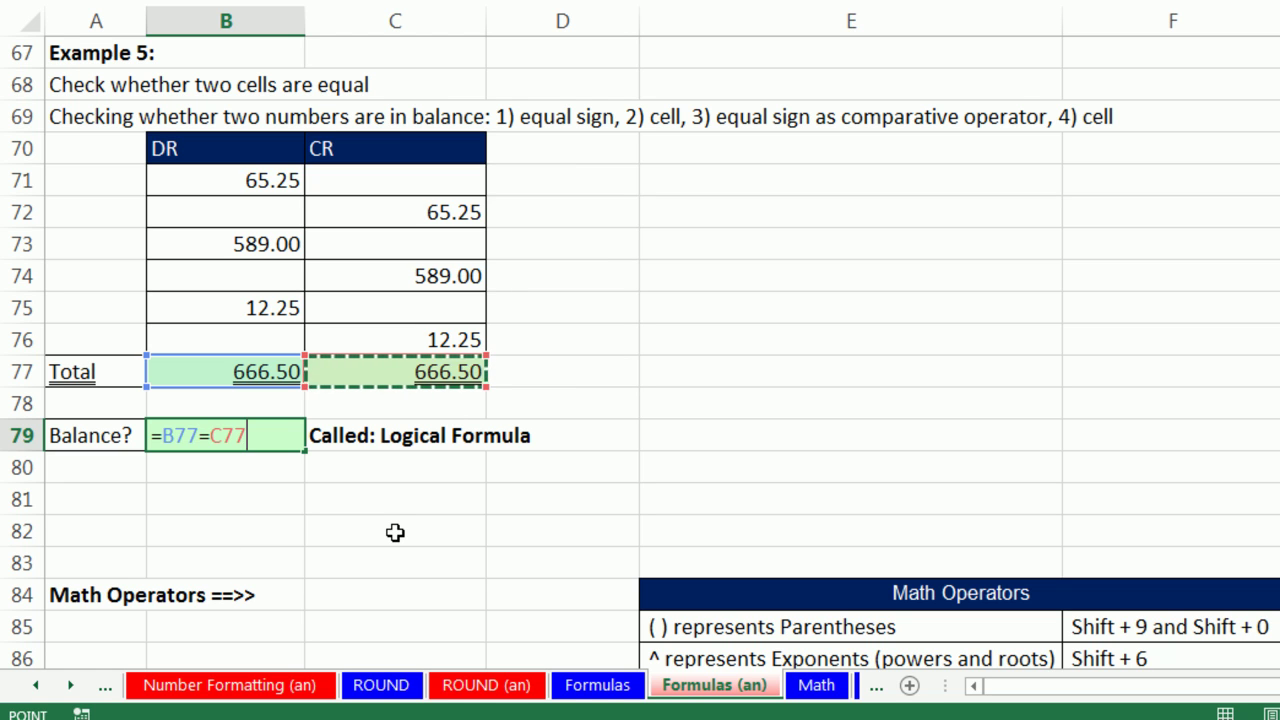
key("ctrl+Return")
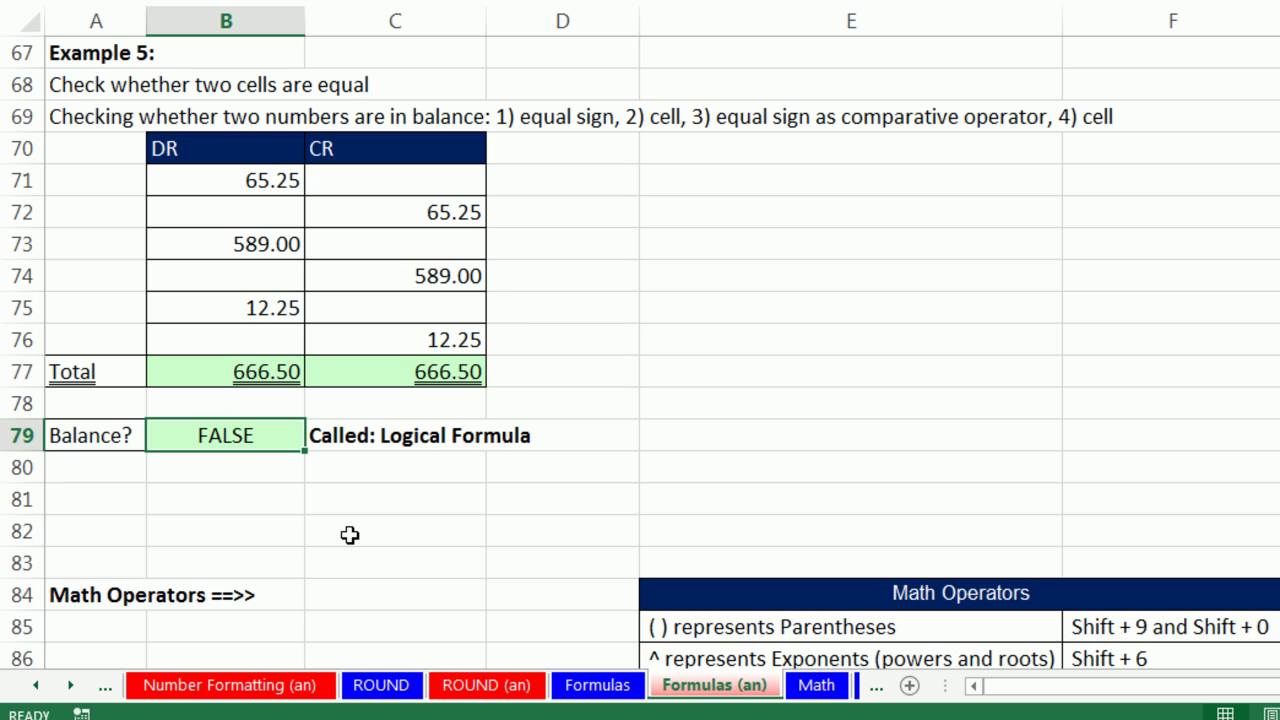
Step: Apply the General number format to the DR and CR amounts and totals in B71:C77
left_click(203, 182)
left_click_drag(203, 182, 489, 379)
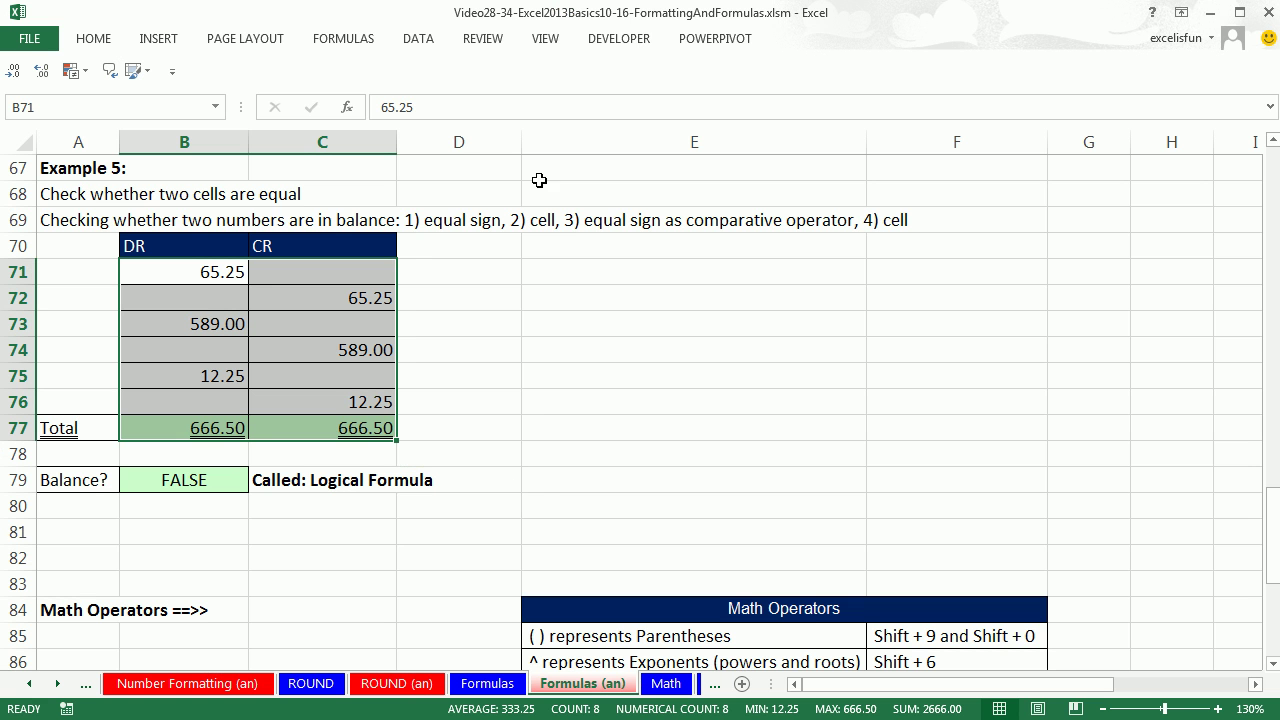
left_click(94, 39)
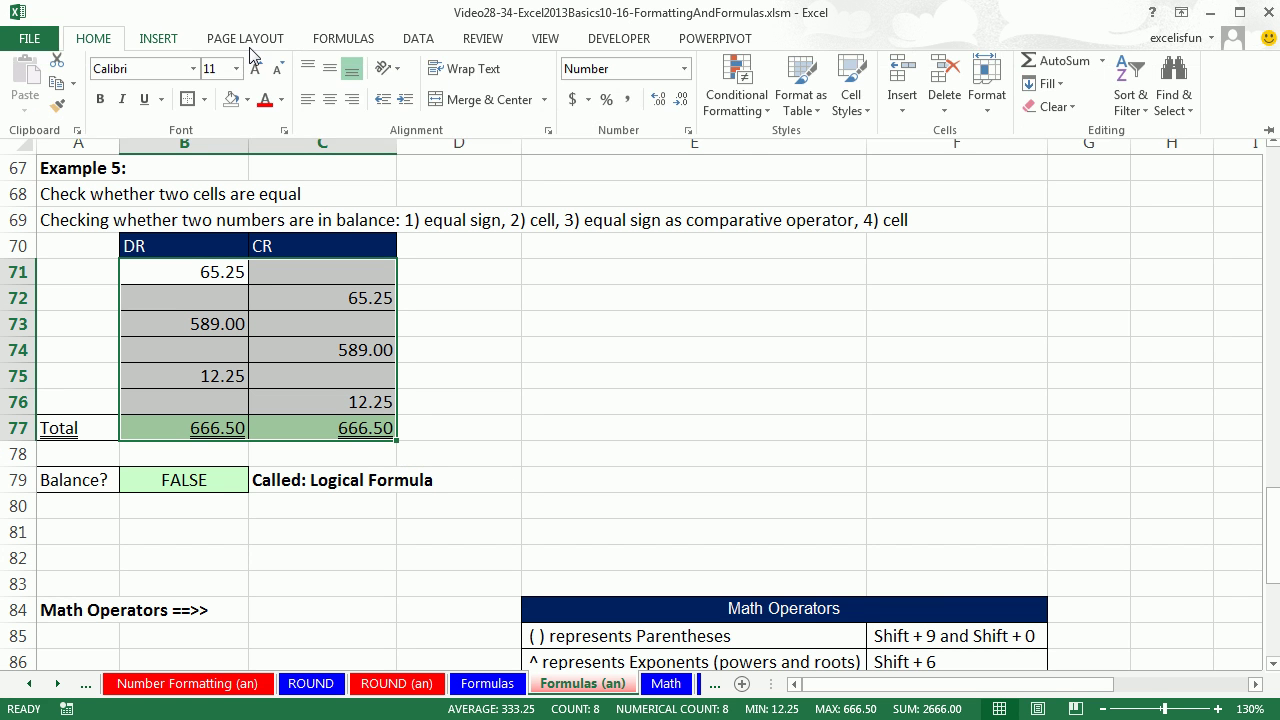
left_click(680, 74)
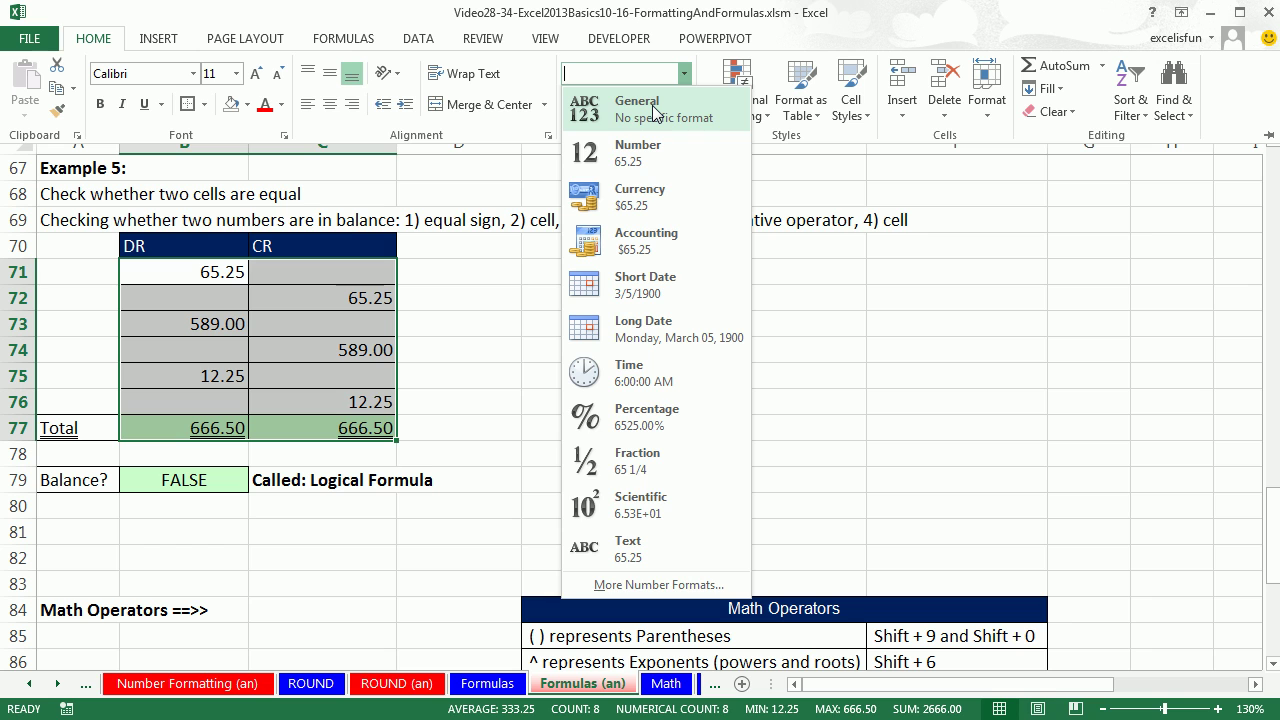
left_click(655, 113)
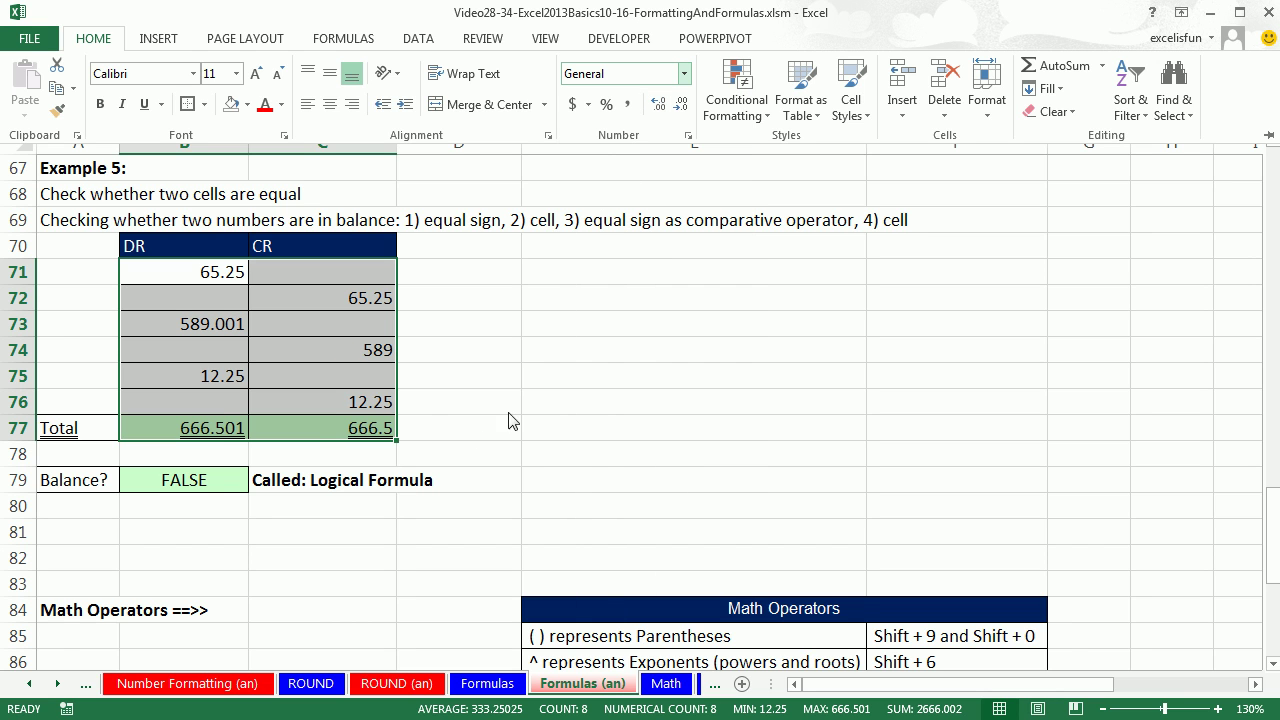
key("ctrl+F1")
Step: Remove the trailing 1 from the DR amount in B73, making it 589.00
double_click(242, 325)
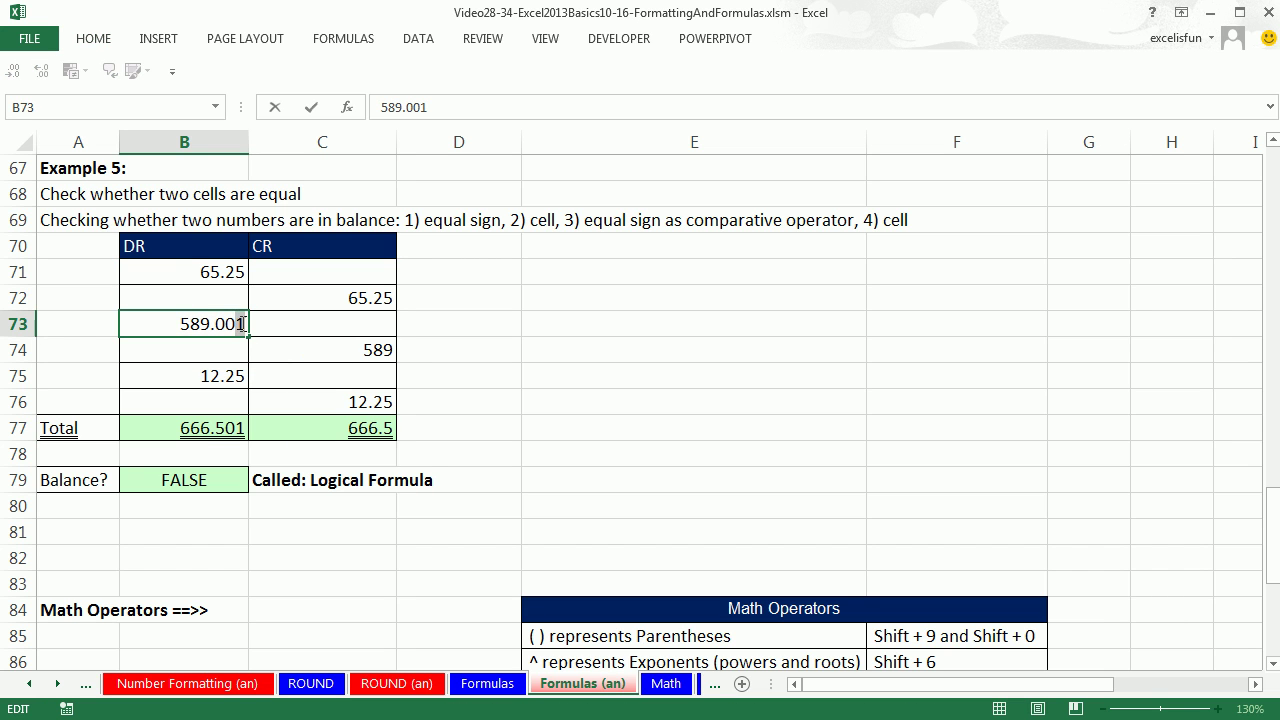
key("BackSpace")
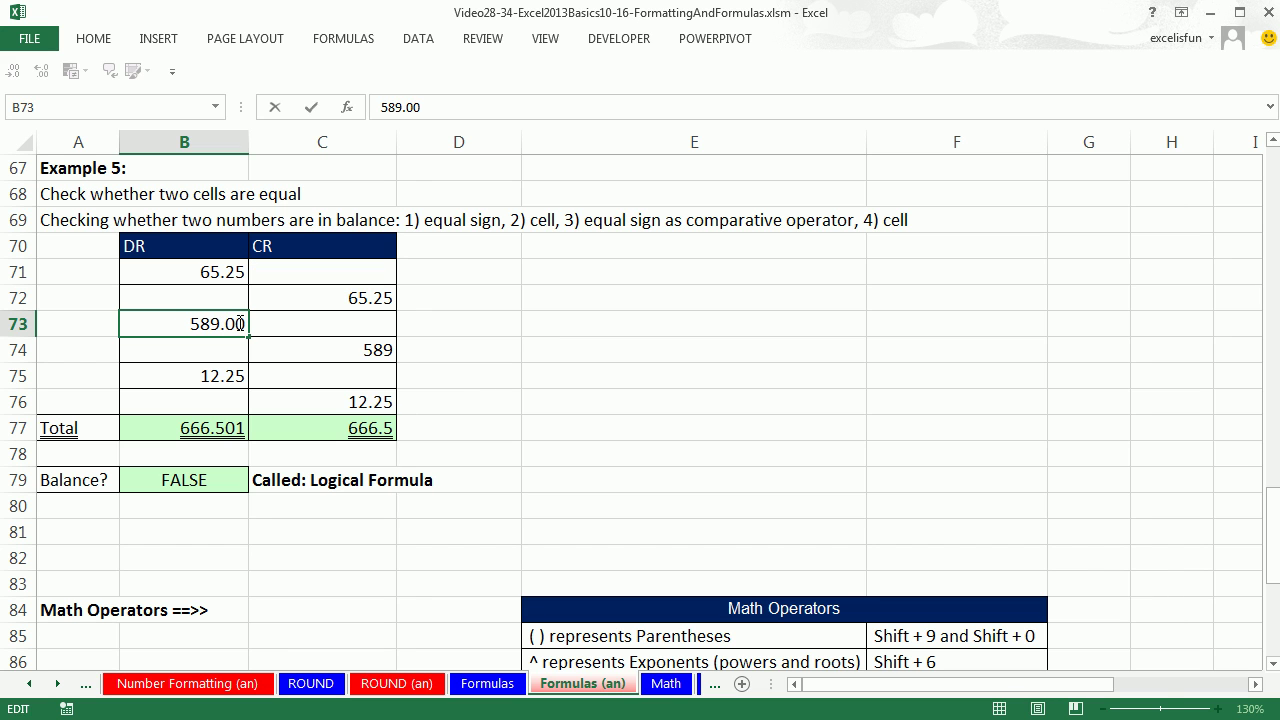
key("Return")
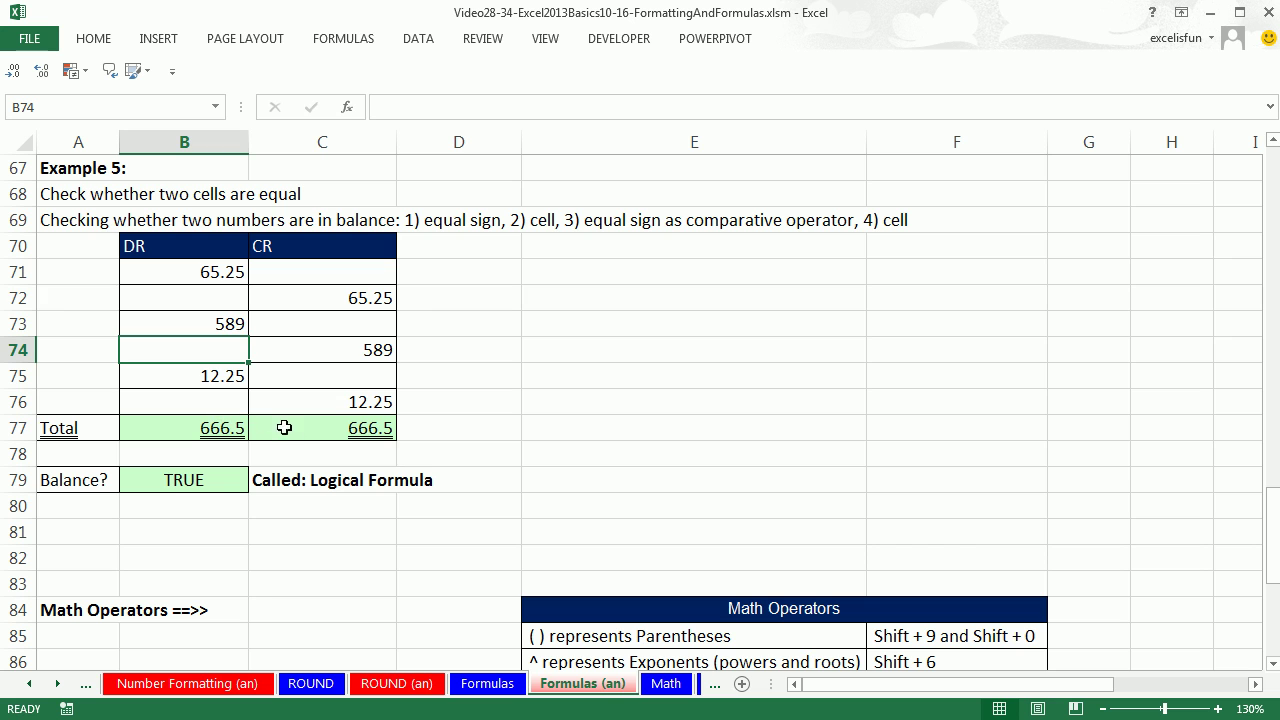
Step: Undo the B73 edit and the General format change on B71:C77, and reselect the balance formula in B79
key("ctrl+z")
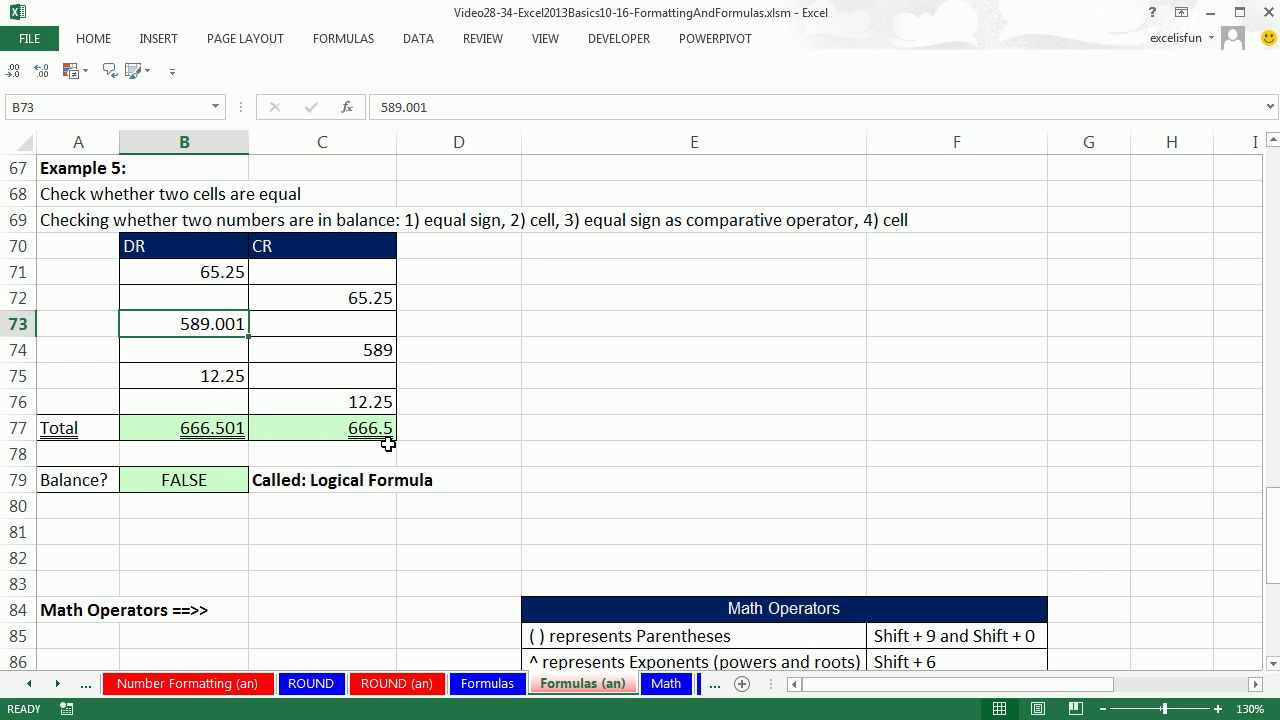
key("ctrl+z")
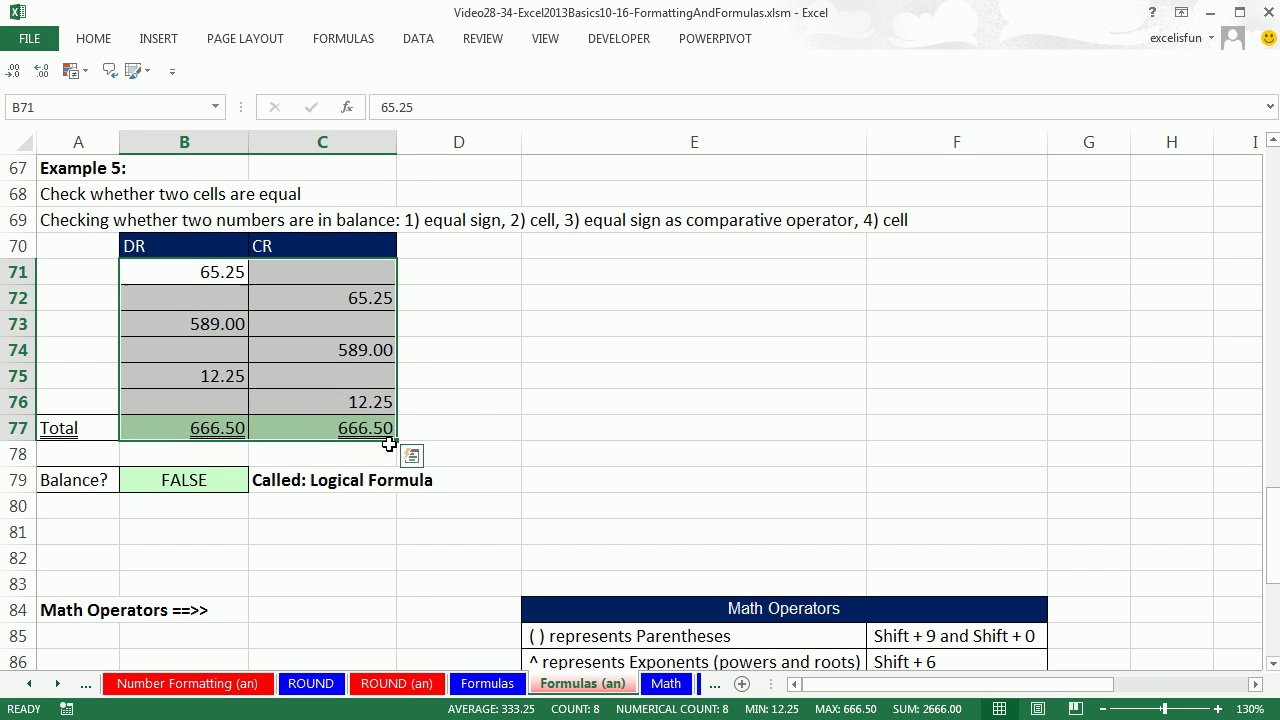
left_click(213, 480)
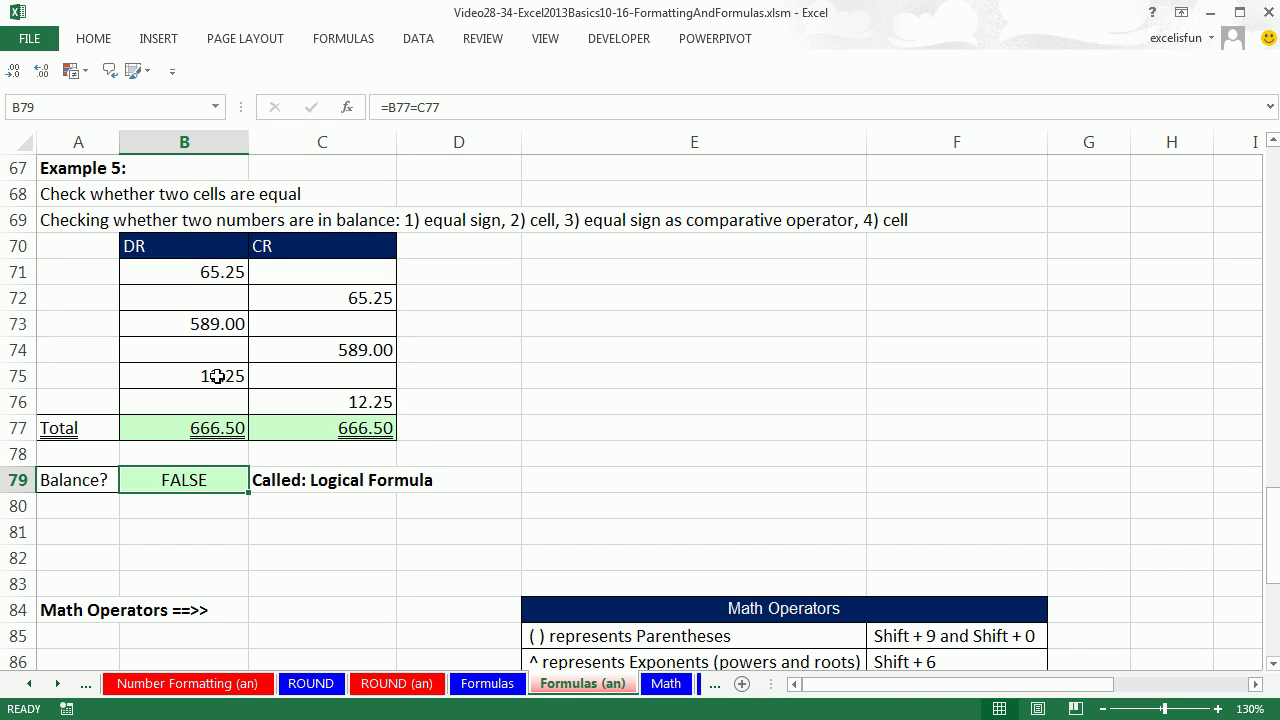
Step: Inspect the unrounded value stored in B73 without editing it, and return to the balance formula in B79
double_click(195, 322)
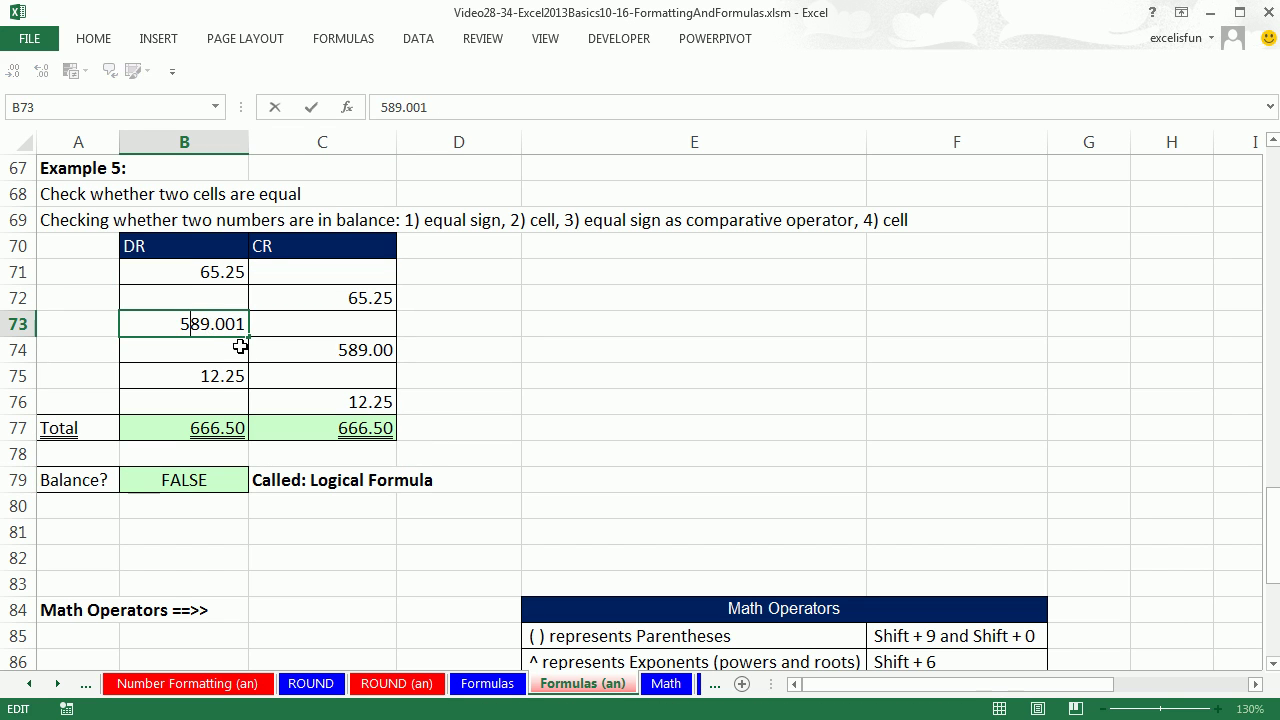
key("Escape")
left_click(205, 480)
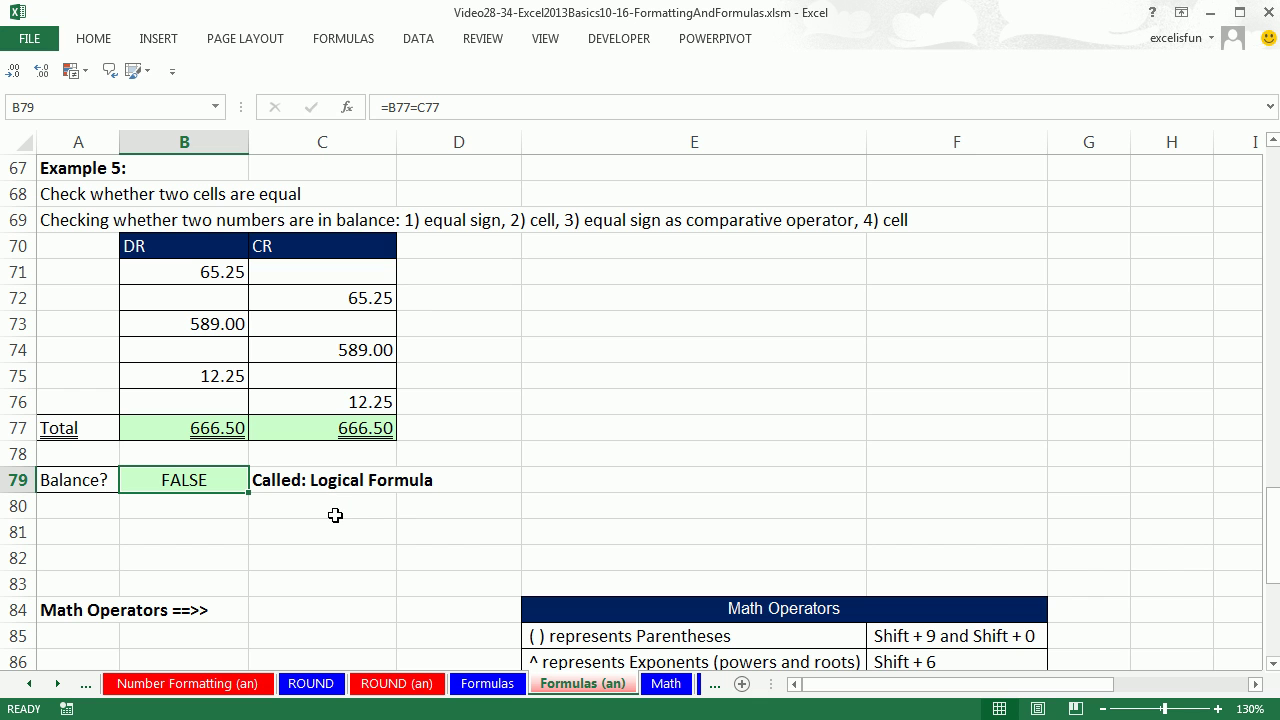
Step: Review the join formula in C56 without changing it, the earlier examples, and the list of formula elements in rows 12 to 20
scroll(335, 515, "up", 6)
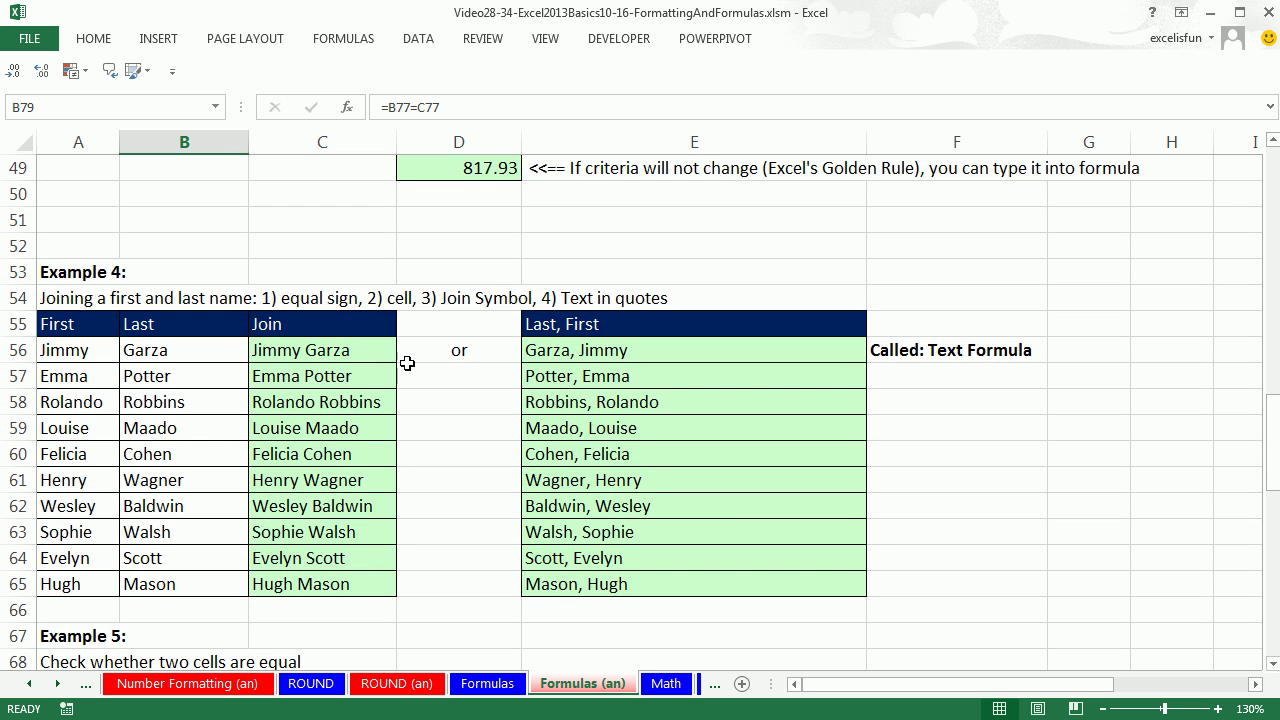
double_click(372, 350)
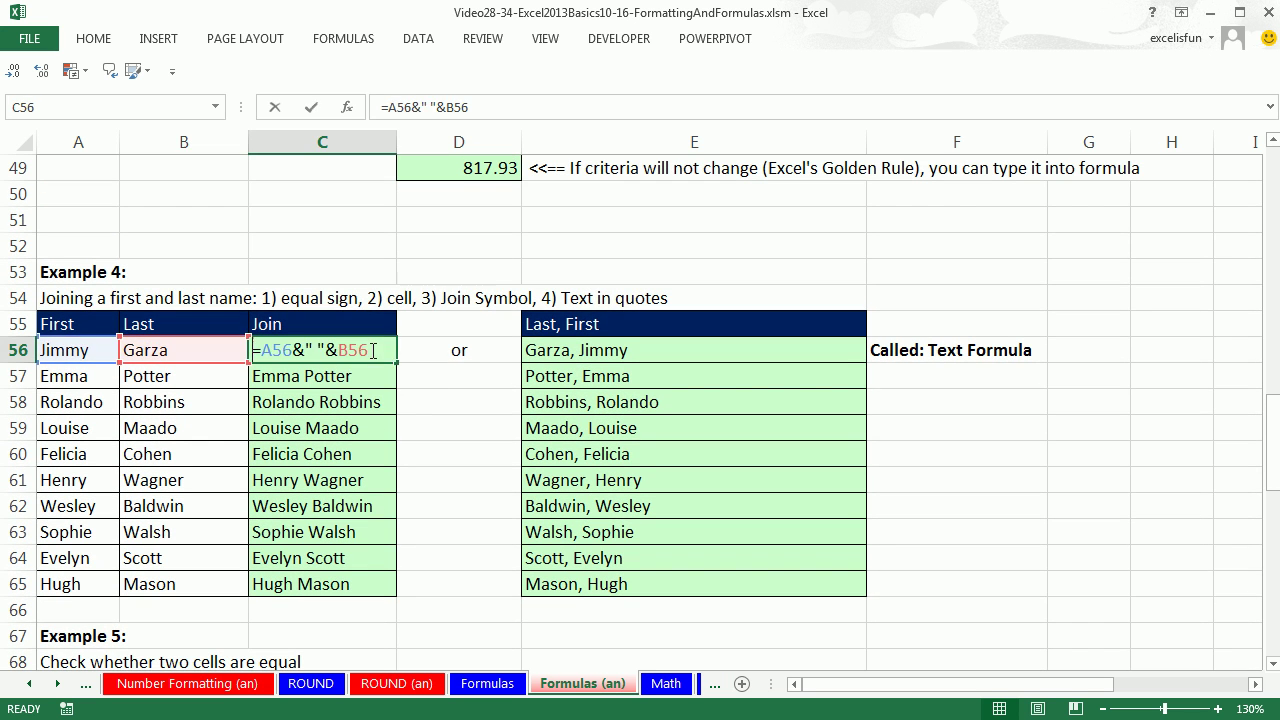
key("Escape")
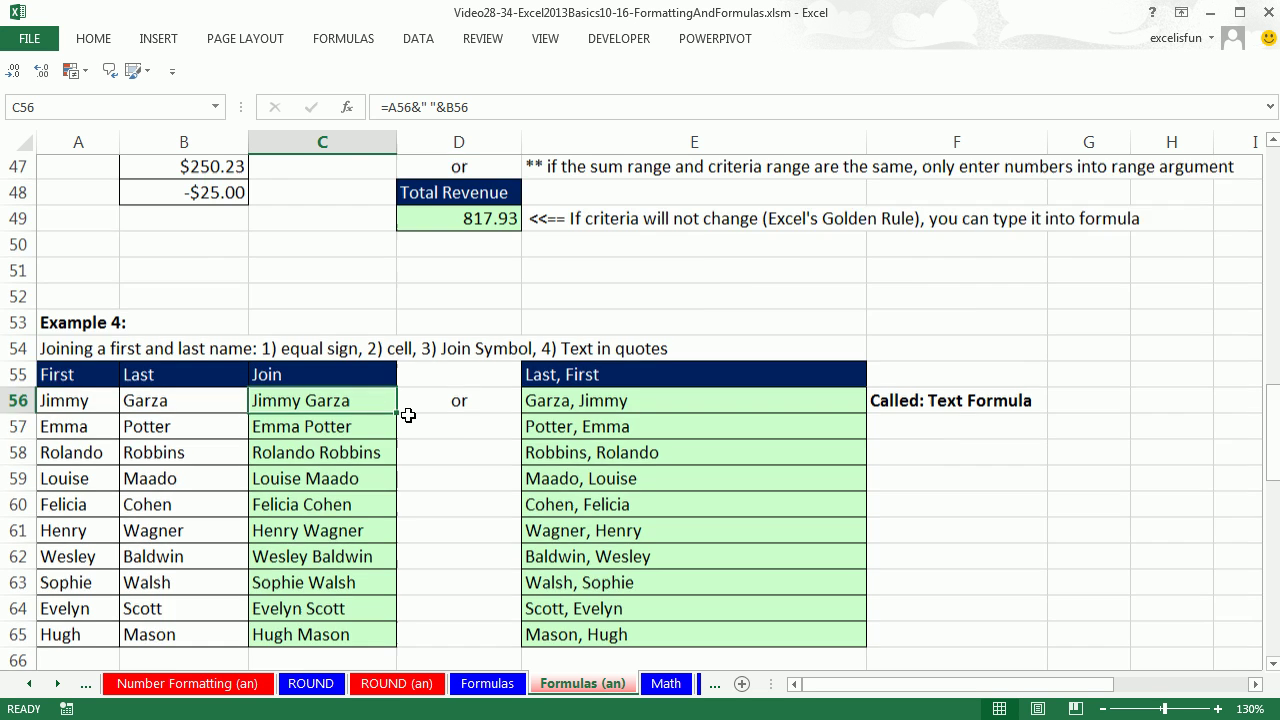
scroll(408, 415, "up", 5)
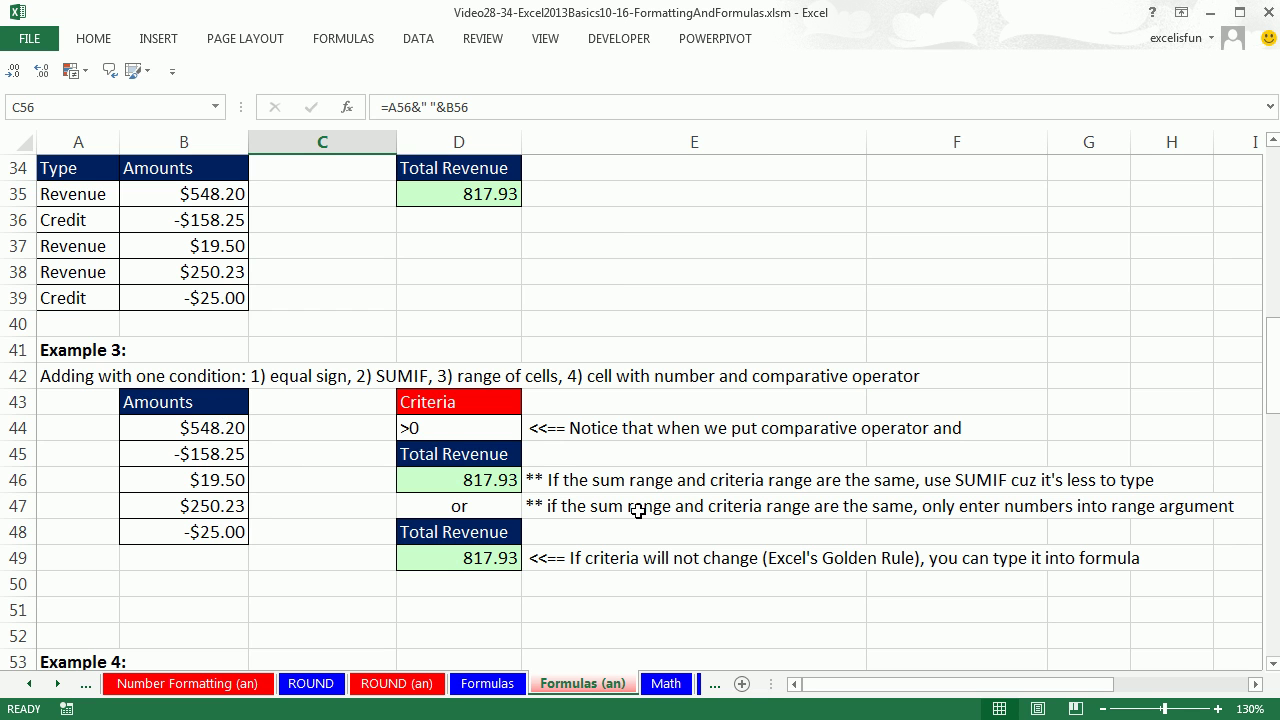
scroll(638, 510, "up", 1)
scroll(636, 508, "up", 1)
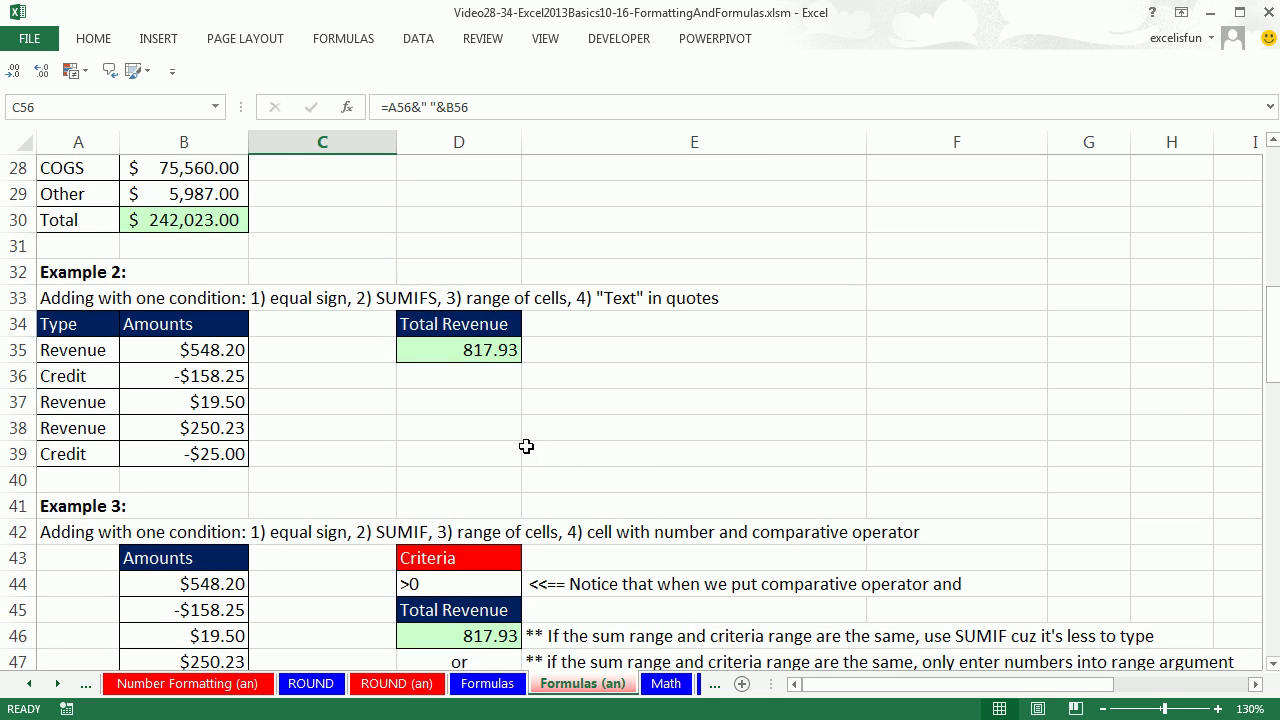
scroll(526, 446, "up", 2)
scroll(308, 451, "up", 5)
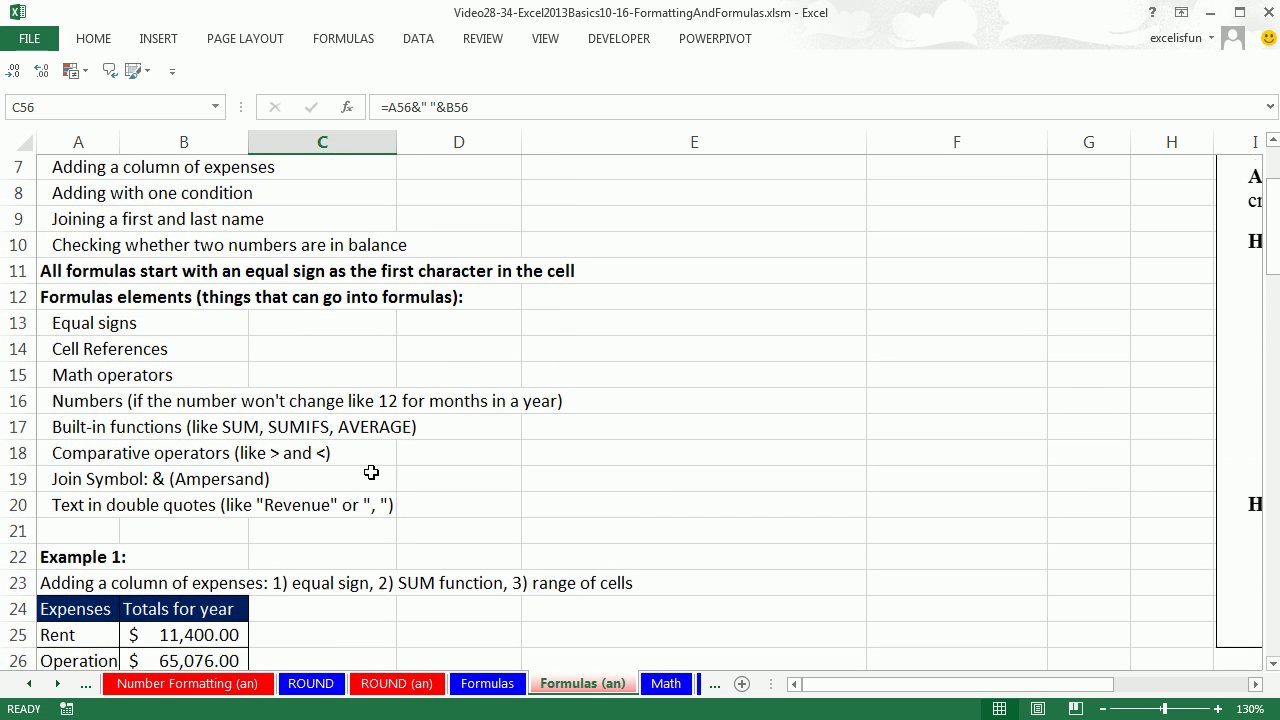